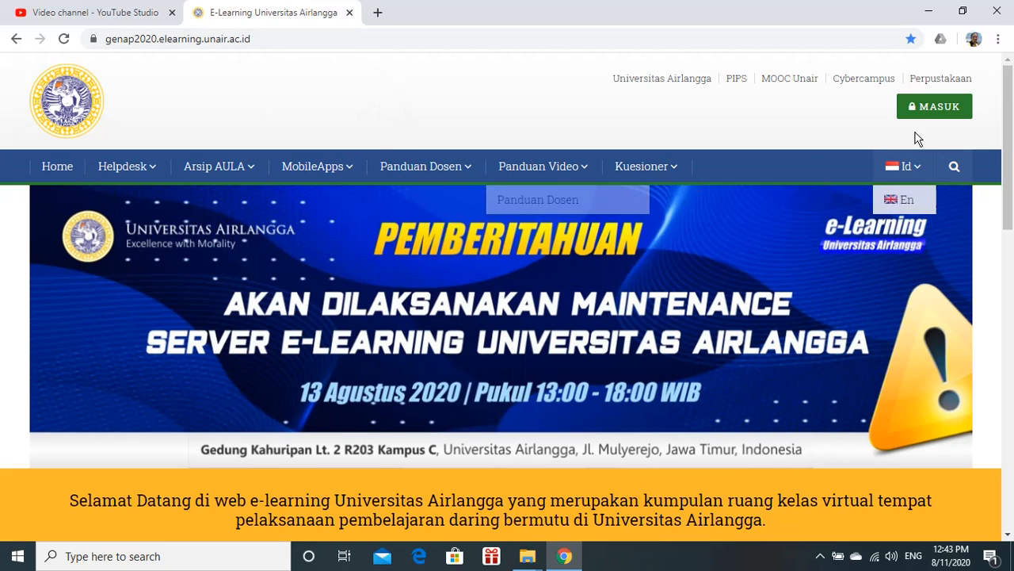
Log in to the e-learning site with the saved lecturer username and the account password
{"action": "left_click", "coordinate": [936, 114]}
{"action": "left_click", "coordinate": [883, 148]}
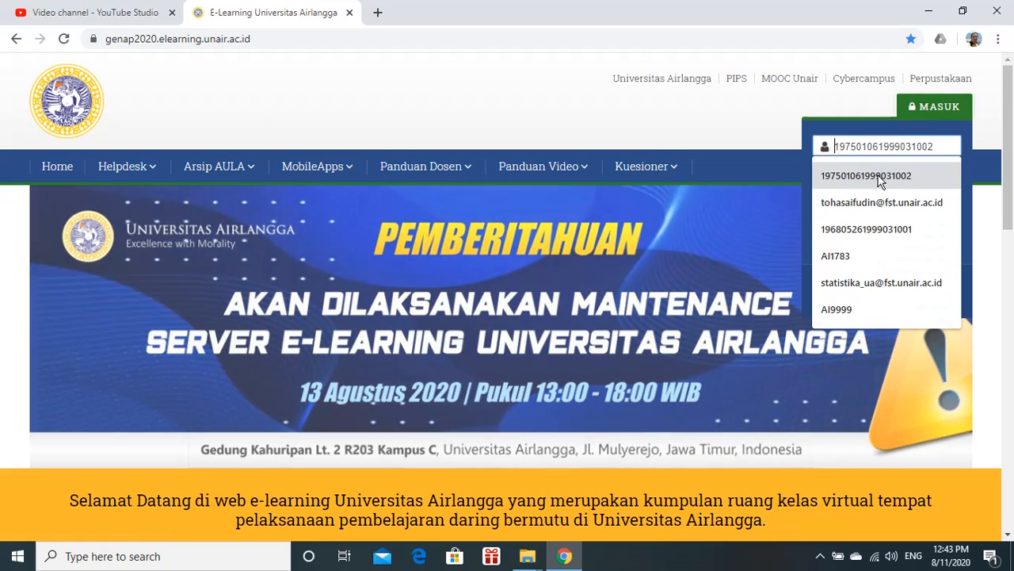
{"action": "left_click", "coordinate": [878, 175]}
{"action": "left_click", "coordinate": [885, 174]}
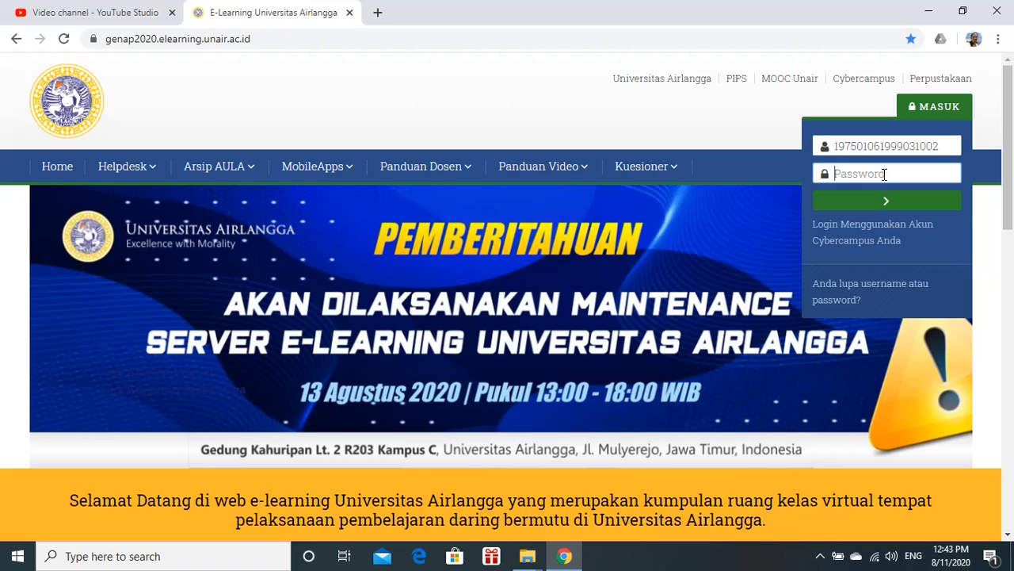
{"action": "type", "text": "•"}
{"action": "key", "text": "Return"}
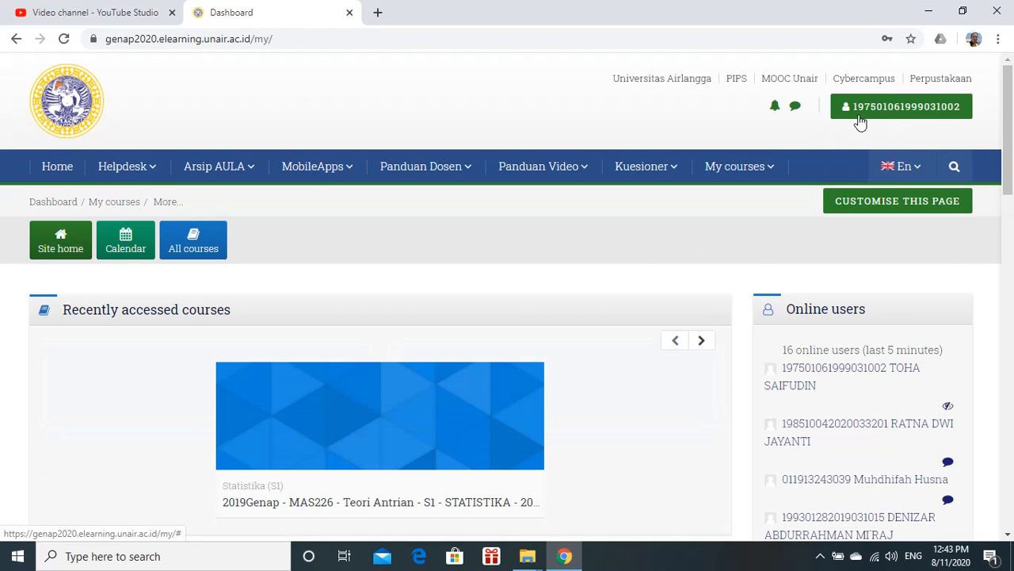
Open the 2019Genap - MAS226 Teori Antrian course from My courses and turn editing on
{"action": "left_click", "coordinate": [751, 168]}
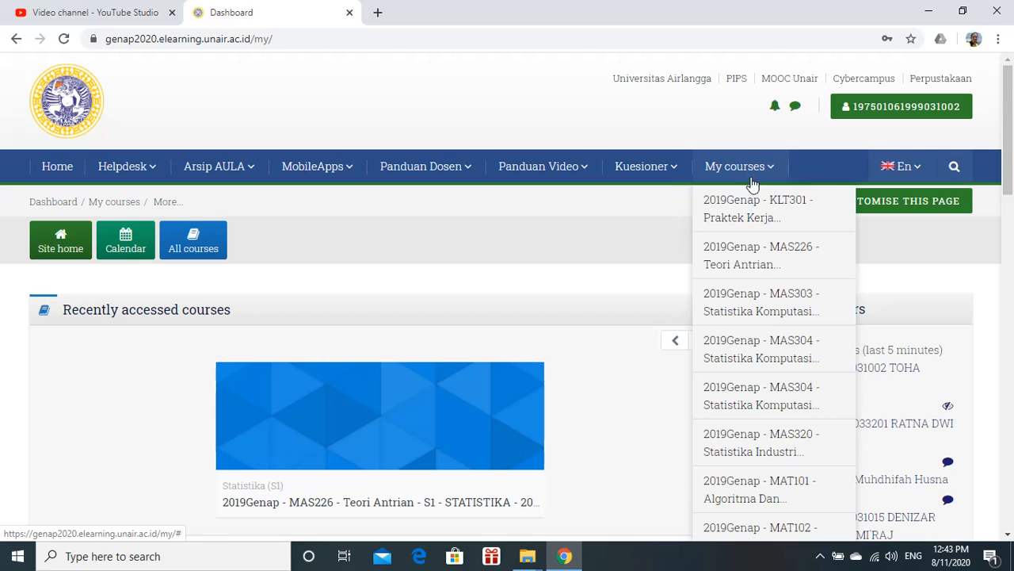
{"action": "left_click", "coordinate": [768, 266]}
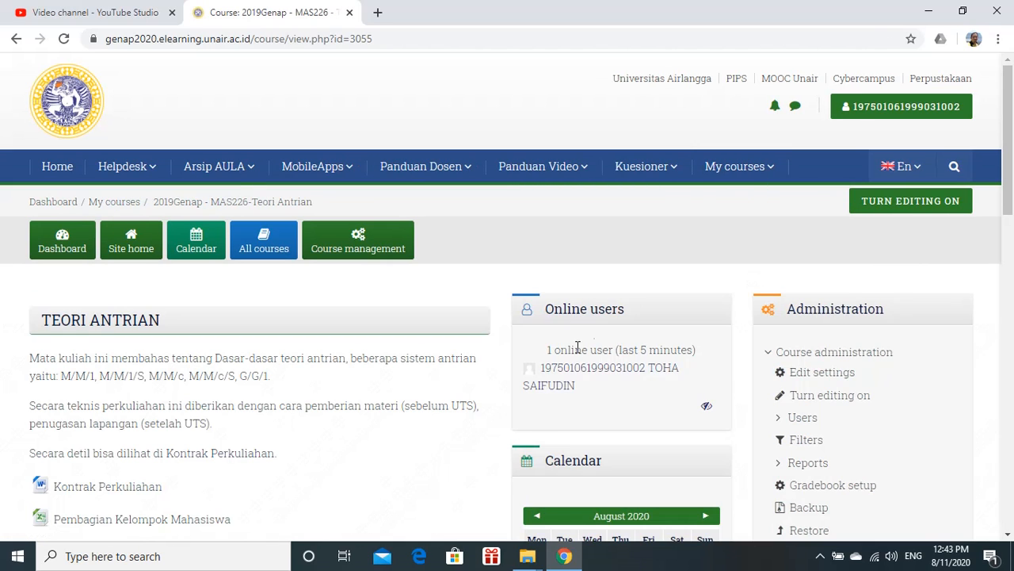
{"action": "left_click", "coordinate": [922, 202]}
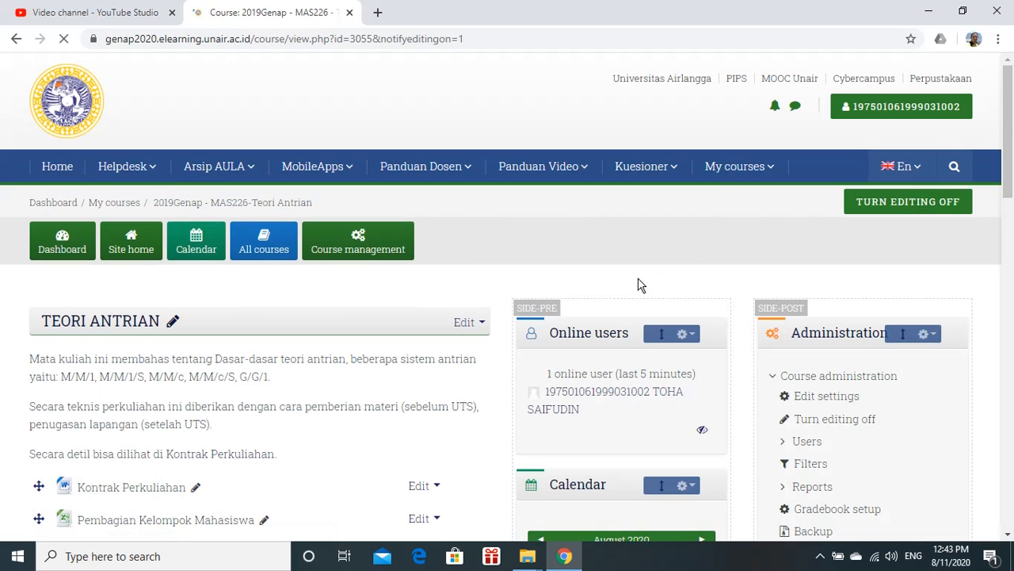
Scroll through the course's weekly sections to review the existing virtual lecture activities
{"action": "scroll", "coordinate": [437, 277], "scroll_direction": "down", "scroll_amount": 9}
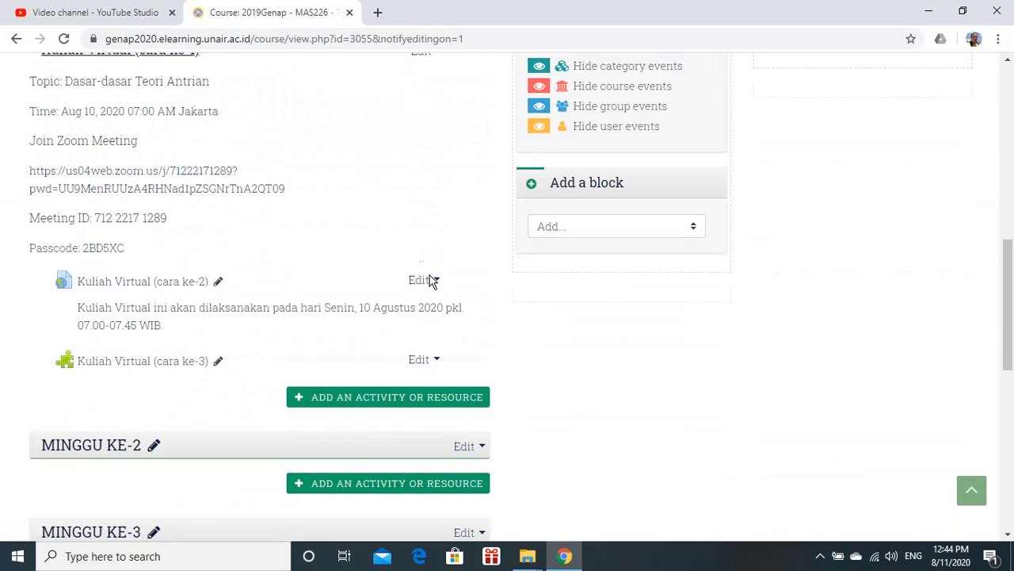
{"action": "scroll", "coordinate": [430, 277], "scroll_direction": "down", "scroll_amount": 3}
{"action": "scroll", "coordinate": [430, 281], "scroll_direction": "up", "scroll_amount": 2}
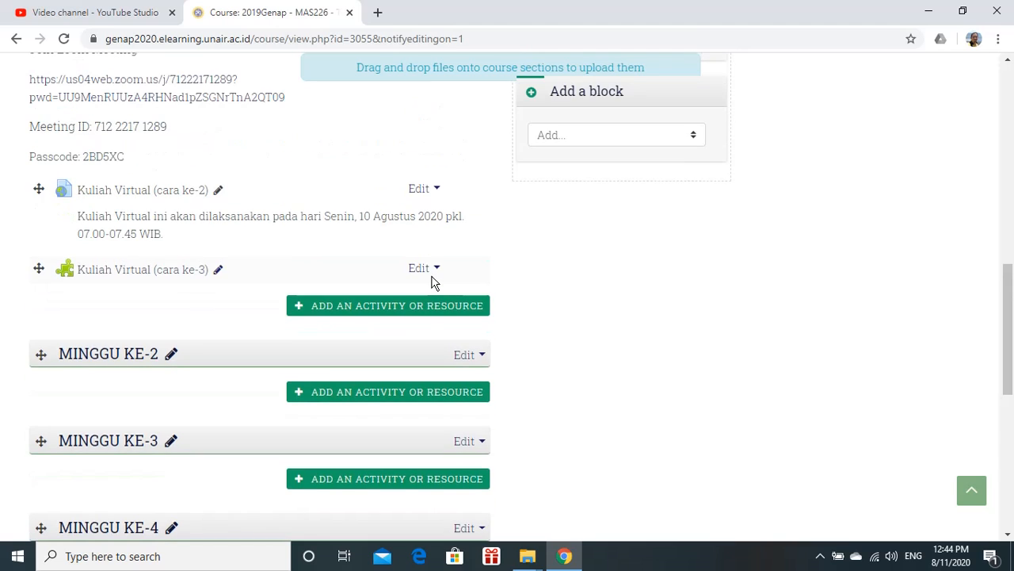
{"action": "scroll", "coordinate": [430, 278], "scroll_direction": "down", "scroll_amount": 1}
{"action": "scroll", "coordinate": [434, 283], "scroll_direction": "down", "scroll_amount": 1}
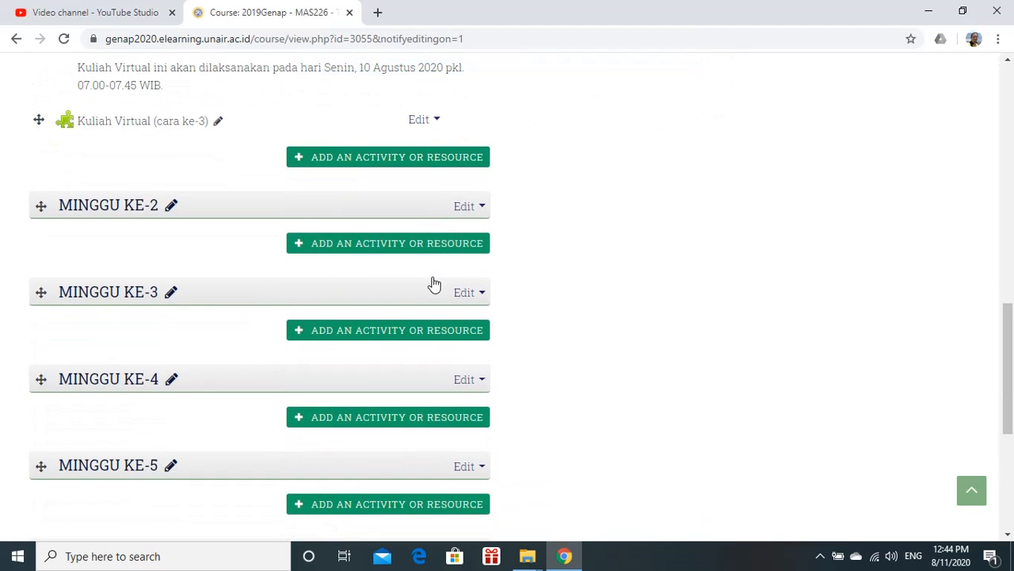
{"action": "scroll", "coordinate": [410, 182], "scroll_direction": "up", "scroll_amount": 4}
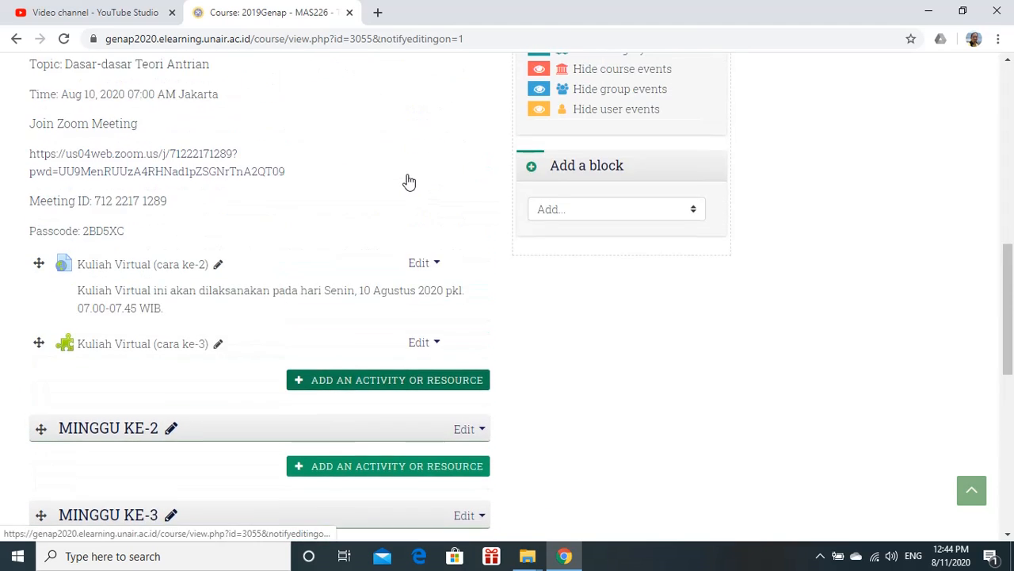
{"action": "scroll", "coordinate": [410, 178], "scroll_direction": "up", "scroll_amount": 1}
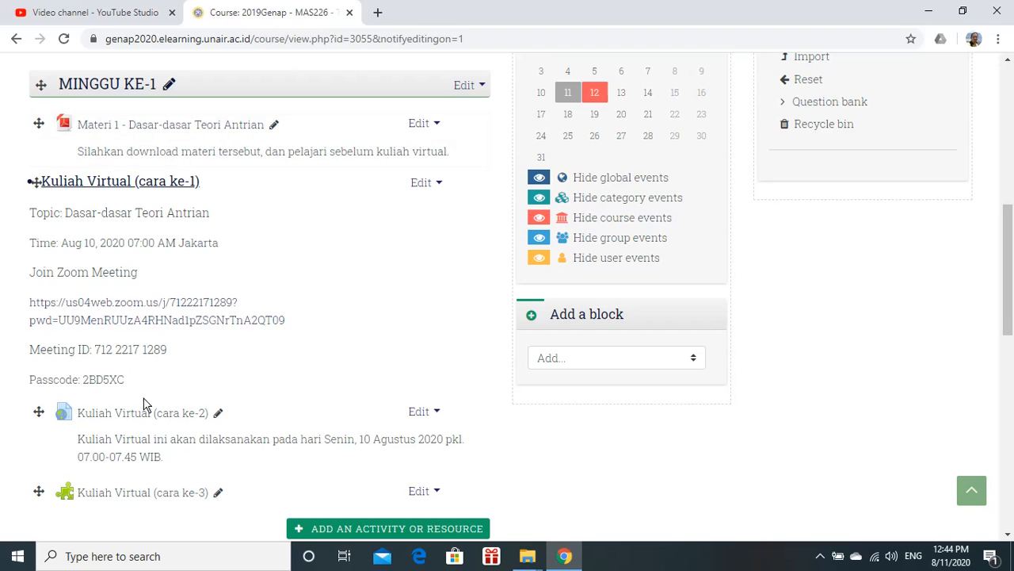
{"action": "scroll", "coordinate": [295, 266], "scroll_direction": "down", "scroll_amount": 1}
{"action": "scroll", "coordinate": [296, 261], "scroll_direction": "down", "scroll_amount": 3}
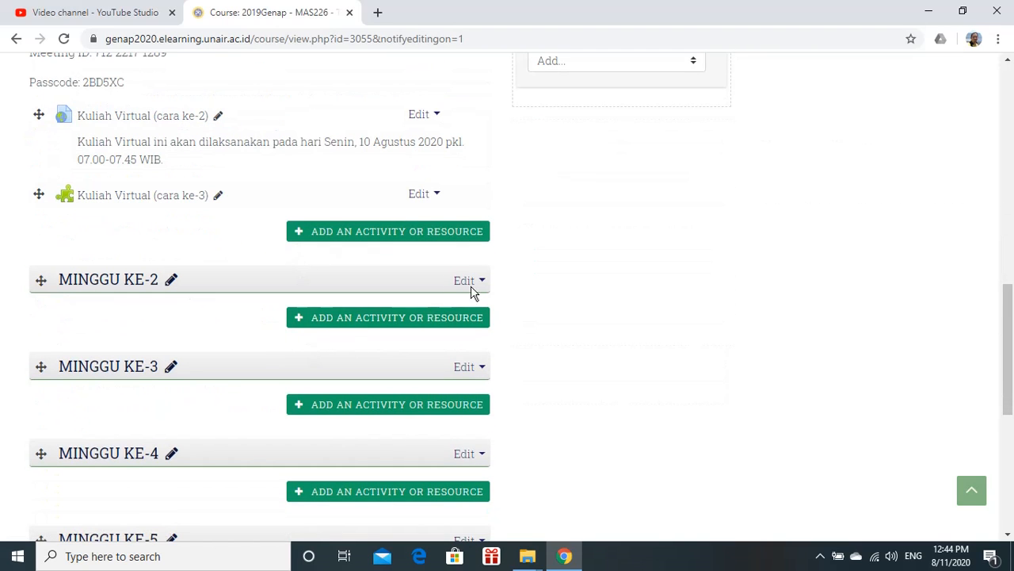
{"action": "scroll", "coordinate": [476, 291], "scroll_direction": "down", "scroll_amount": 1}
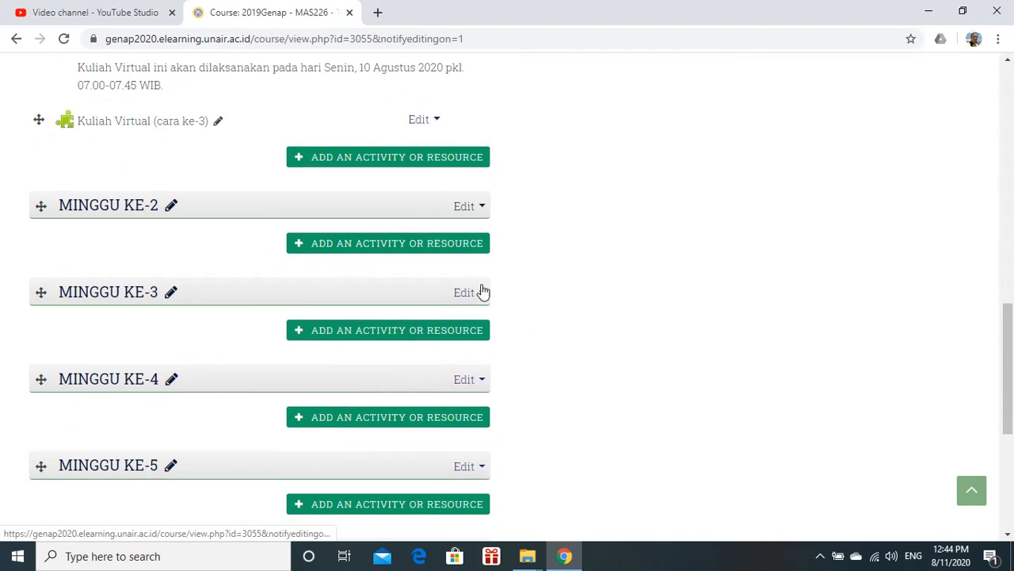
Add a BigBlueButtonBN activity to the MINGGU KE-2 section
{"action": "left_click", "coordinate": [324, 250]}
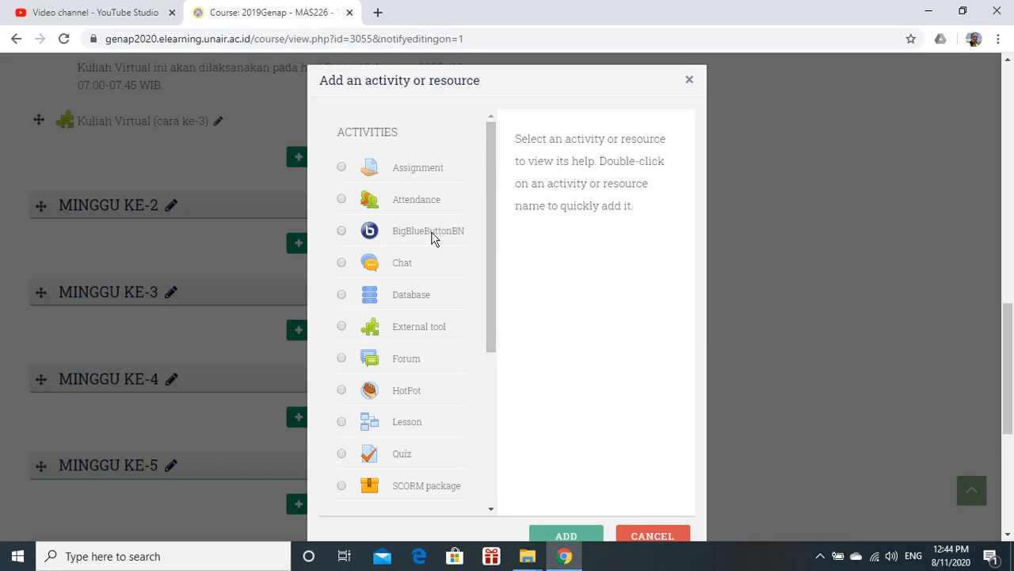
{"action": "left_click", "coordinate": [342, 232]}
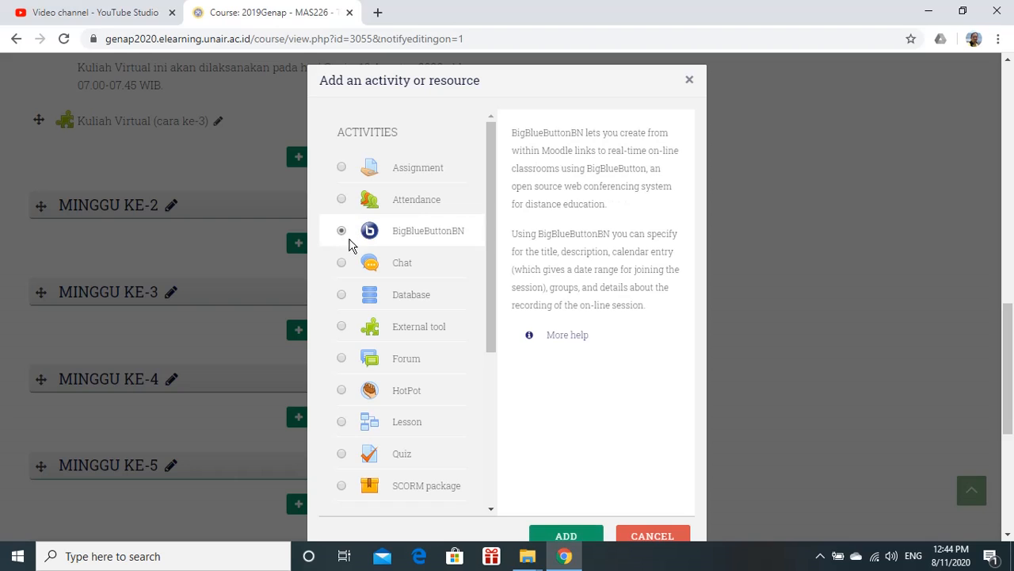
{"action": "left_click", "coordinate": [566, 535]}
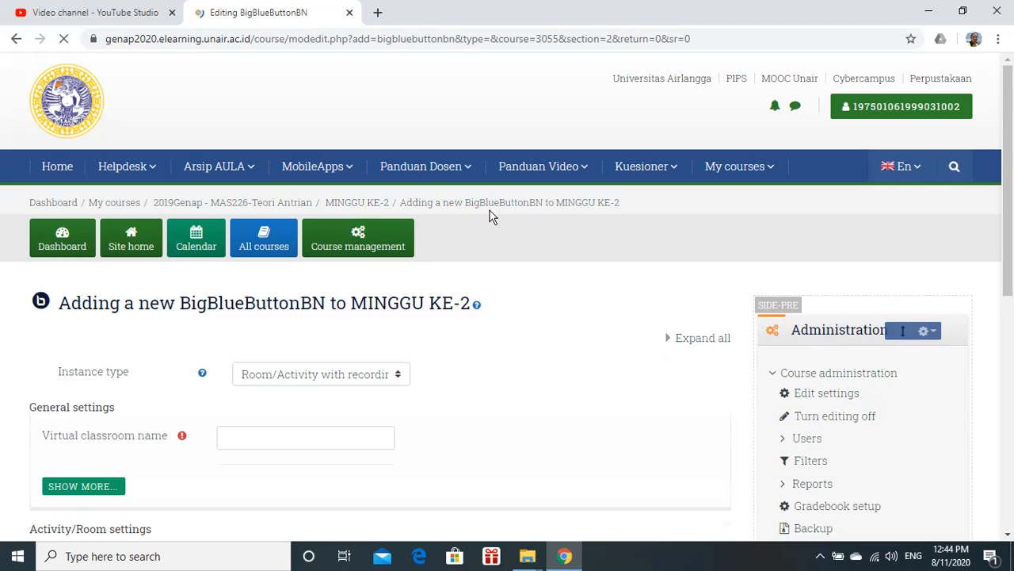
{"action": "scroll", "coordinate": [527, 288], "scroll_direction": "down", "scroll_amount": 3}
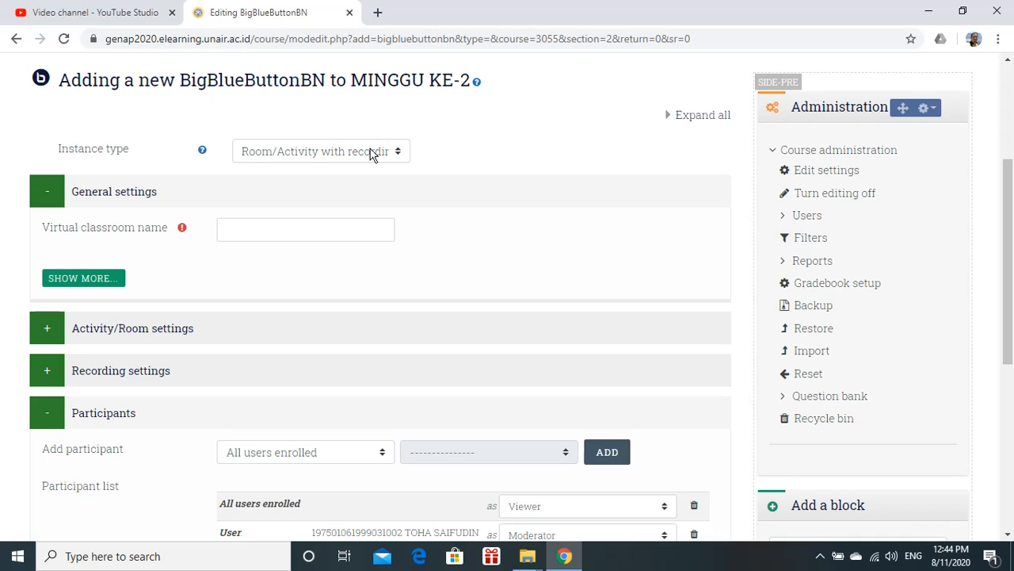
{"action": "left_click", "coordinate": [399, 153]}
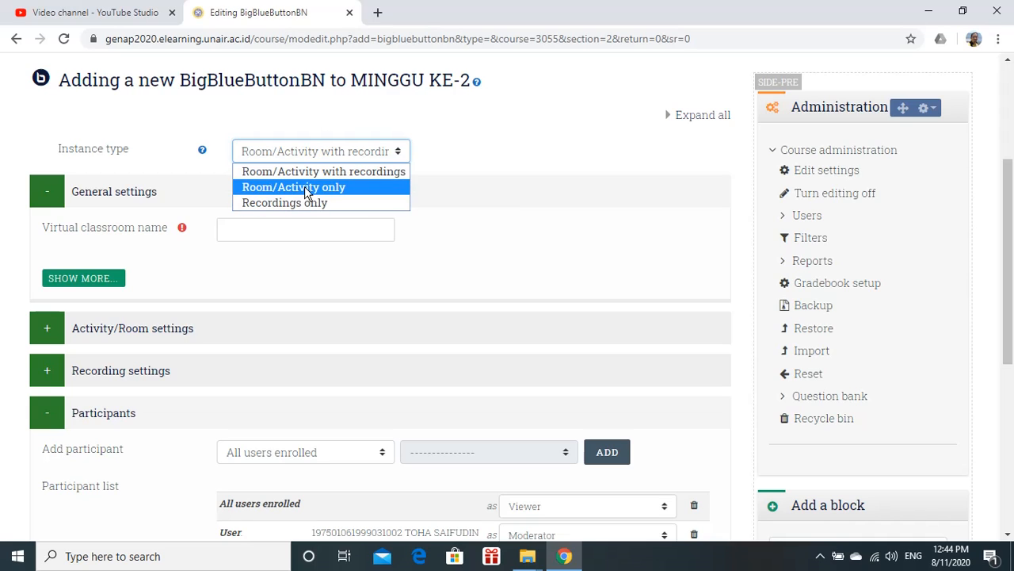
{"action": "left_click", "coordinate": [452, 159]}
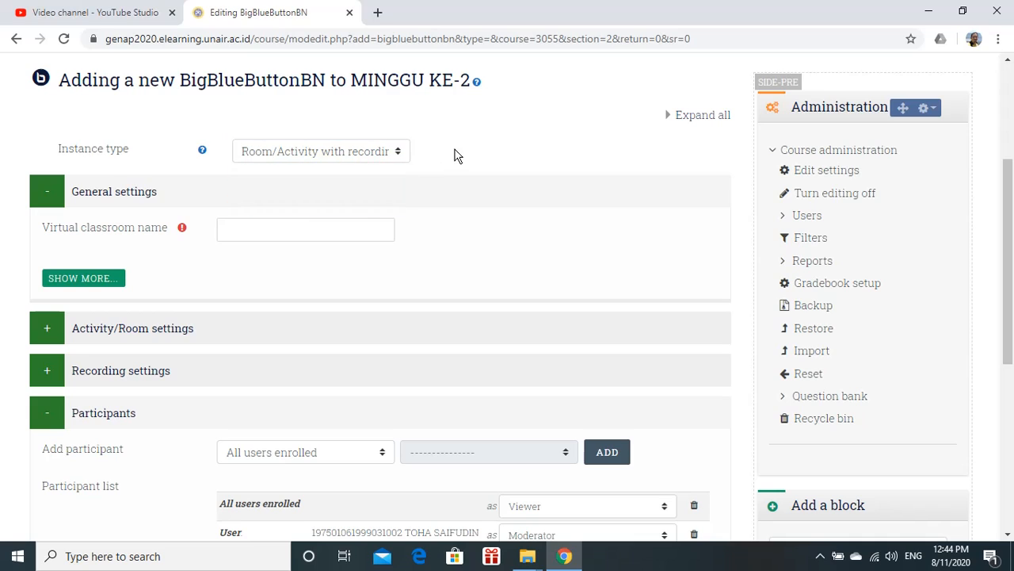
Name the virtual classroom 'Kuliah Virtual Minggu ke-2'
{"action": "left_click", "coordinate": [251, 229]}
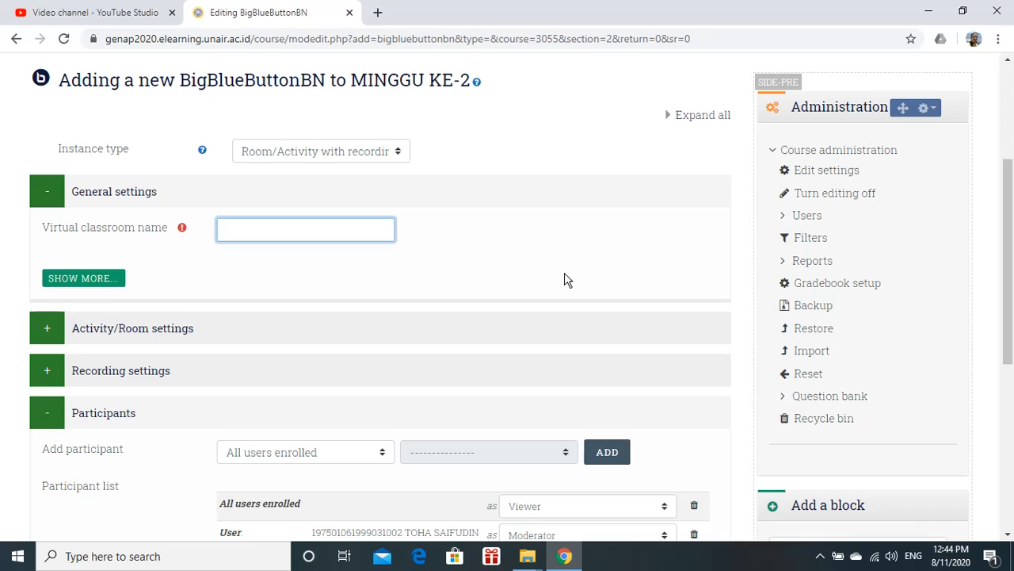
{"action": "type", "text": "Kuliah Virtu"}
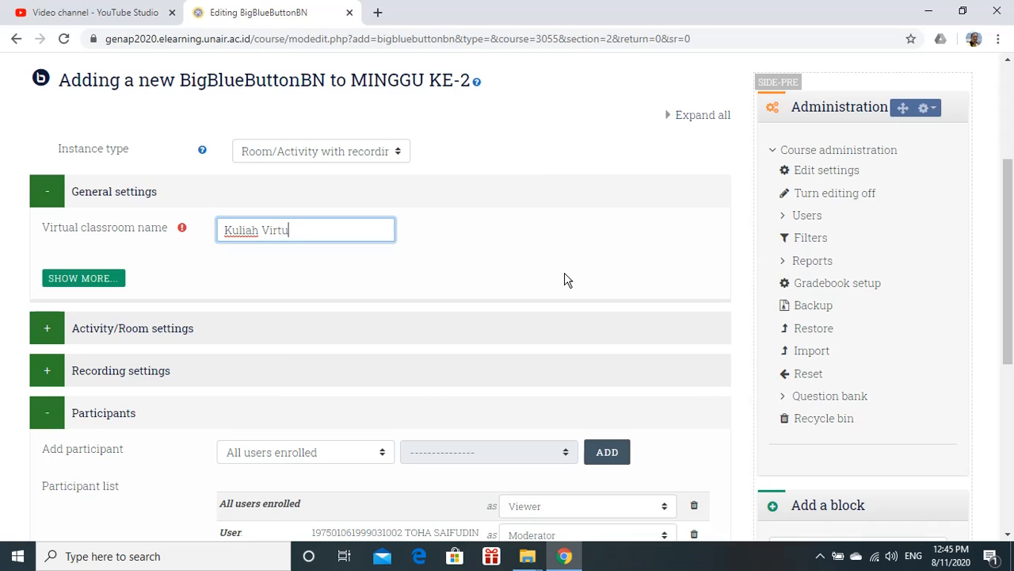
{"action": "type", "text": "al Minggu ke-"}
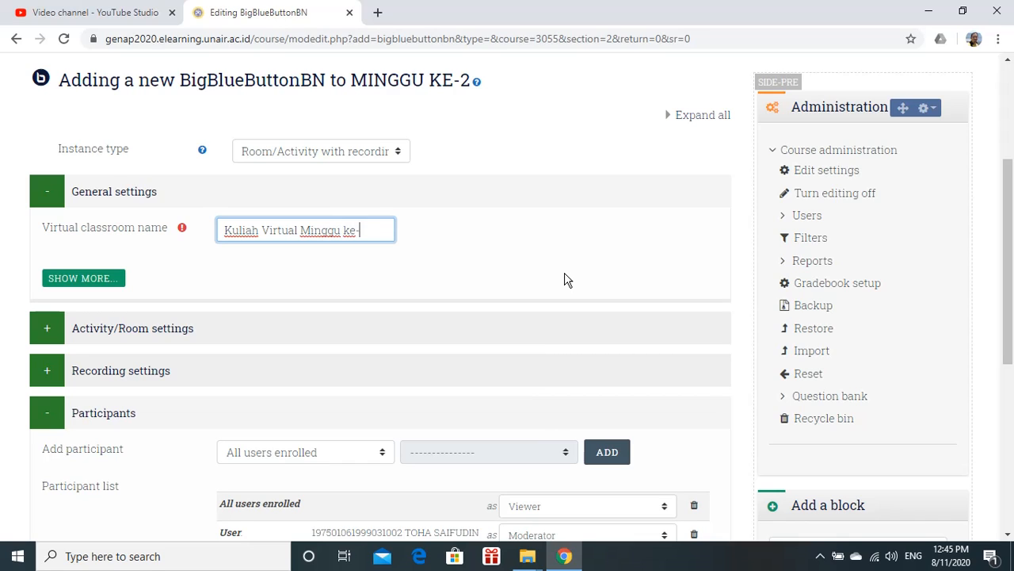
{"action": "type", "text": "2"}
Enter the description 'Kuliah ini tentang Teori Antrian M/M/1' and enable displaying it on the course page
{"action": "left_click", "coordinate": [115, 283]}
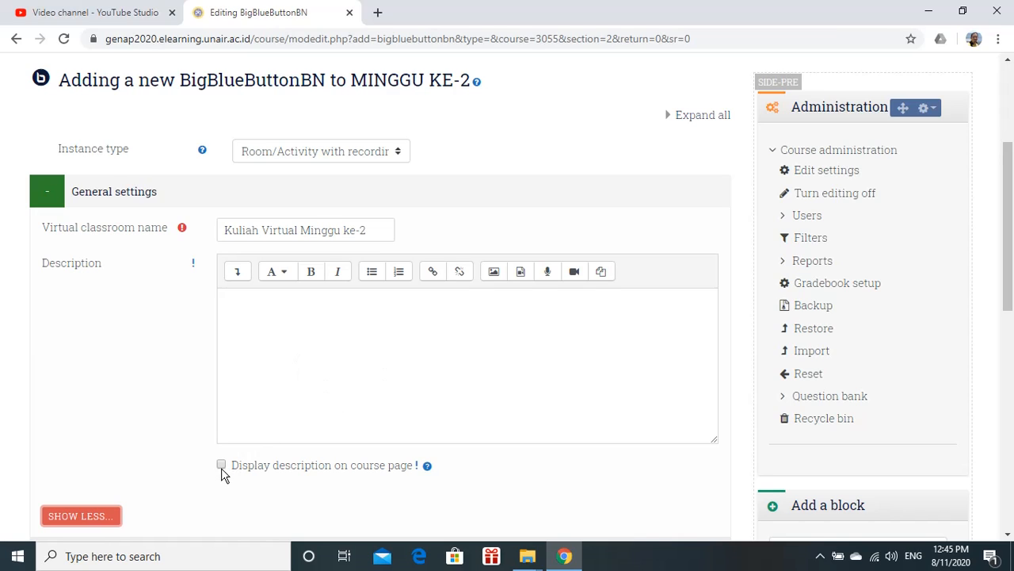
{"action": "left_click", "coordinate": [279, 301]}
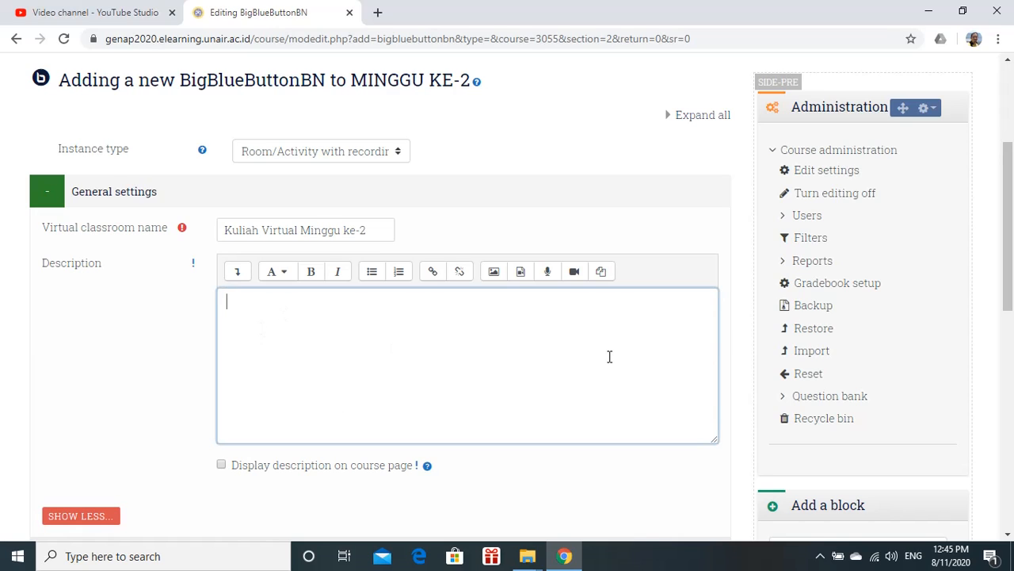
{"action": "type", "text": "Kuliah ini te"}
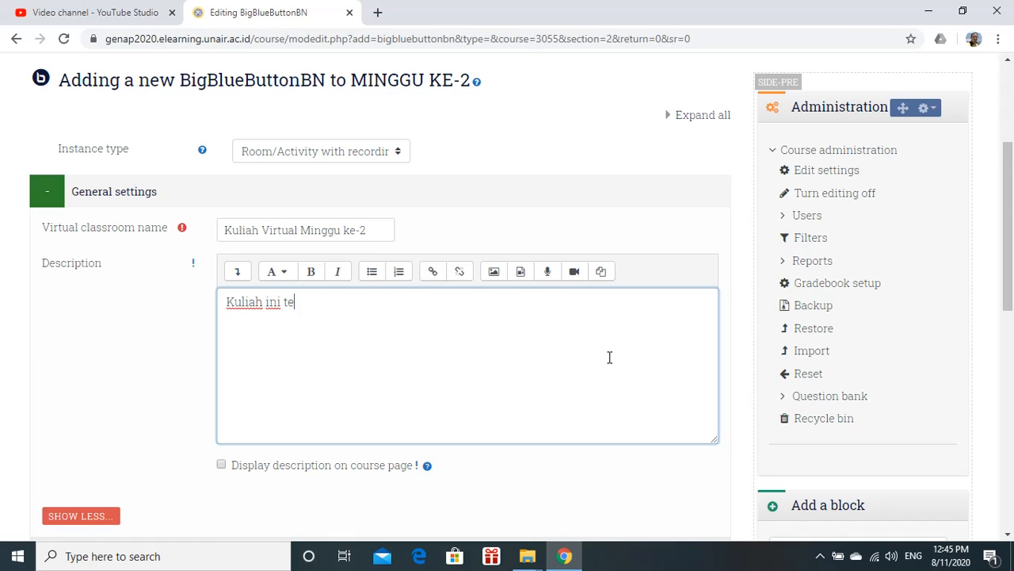
{"action": "type", "text": "ntang"}
{"action": "type", "text": "Teori An"}
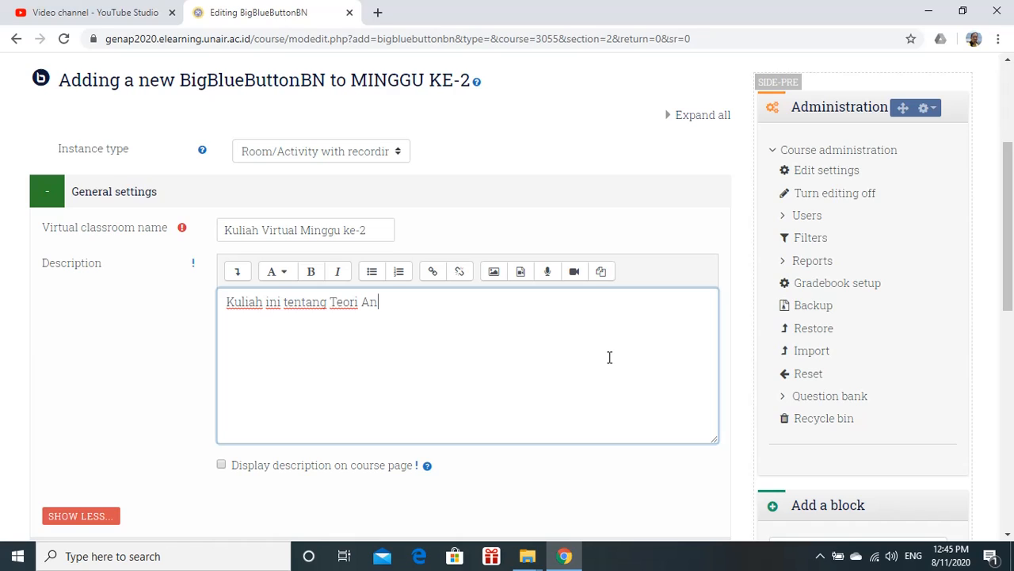
{"action": "type", "text": "trian M/M/"}
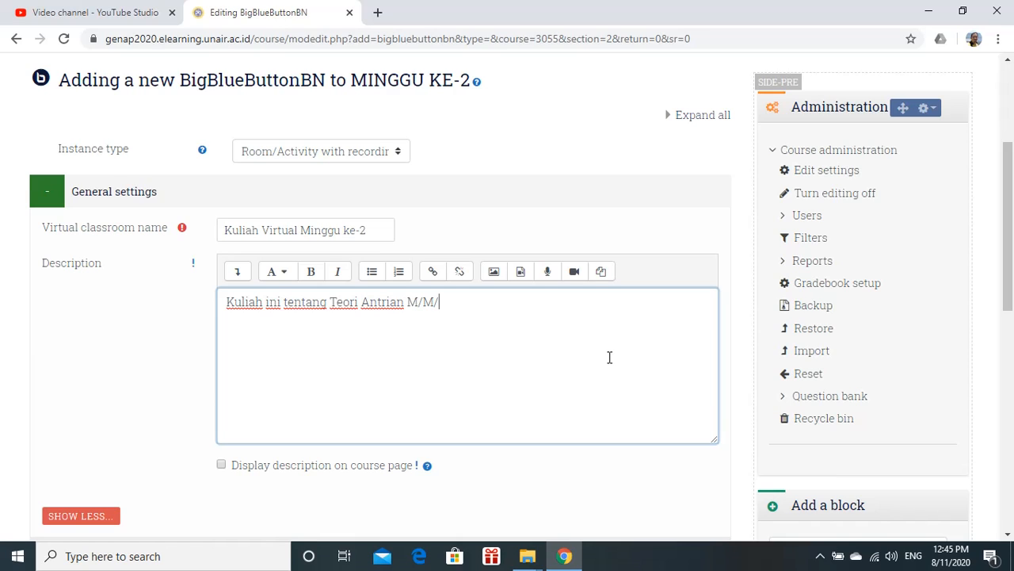
{"action": "type", "text": "1"}
{"action": "scroll", "coordinate": [309, 402], "scroll_direction": "down", "scroll_amount": 2}
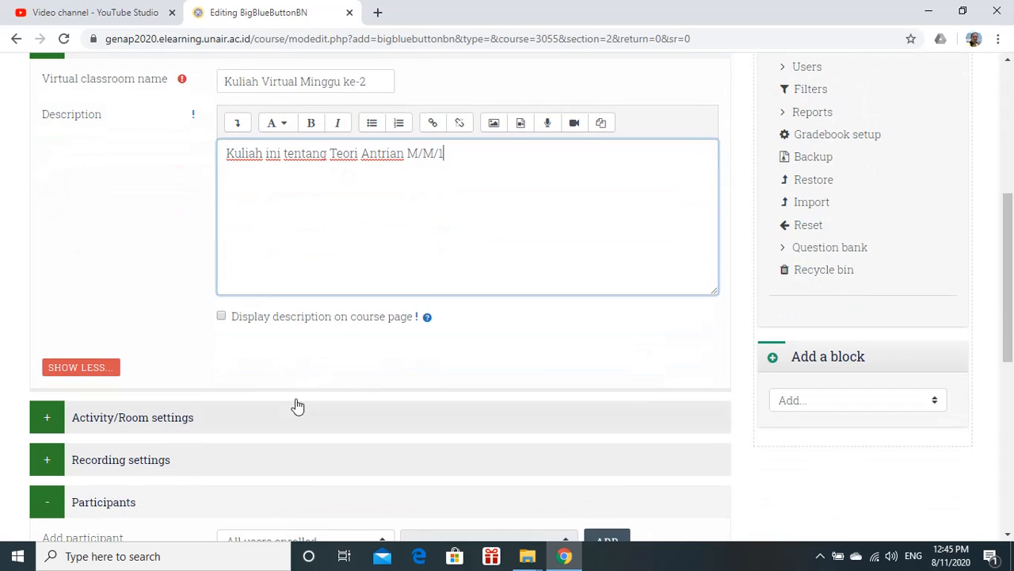
{"action": "left_click", "coordinate": [221, 316]}
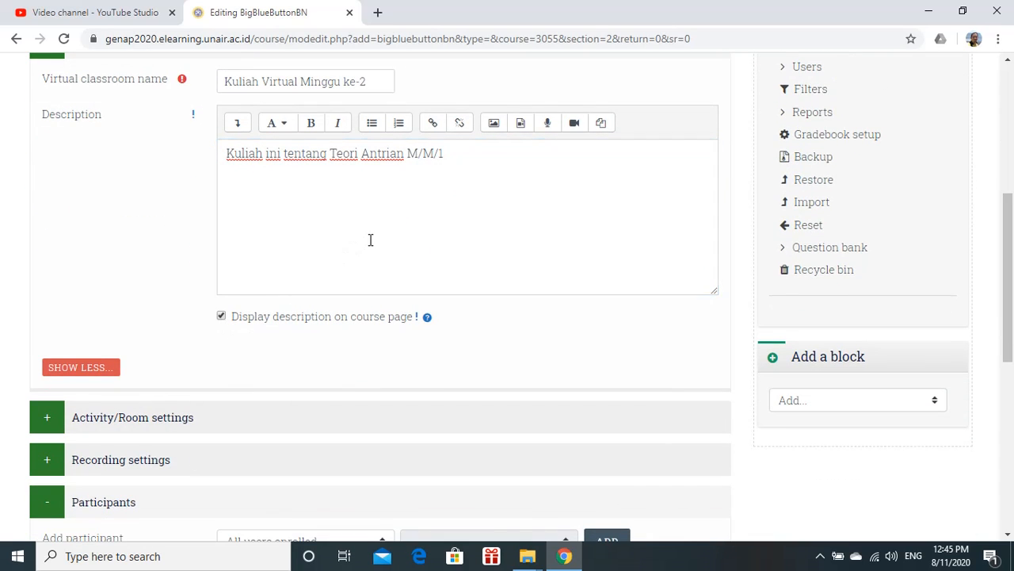
Expand the Activity/Room settings and enter the welcome message 'Welcome to Virtual Class of Queueing'
{"action": "scroll", "coordinate": [370, 239], "scroll_direction": "up", "scroll_amount": 2}
{"action": "scroll", "coordinate": [365, 246], "scroll_direction": "down", "scroll_amount": 3}
{"action": "scroll", "coordinate": [182, 290], "scroll_direction": "down", "scroll_amount": 1}
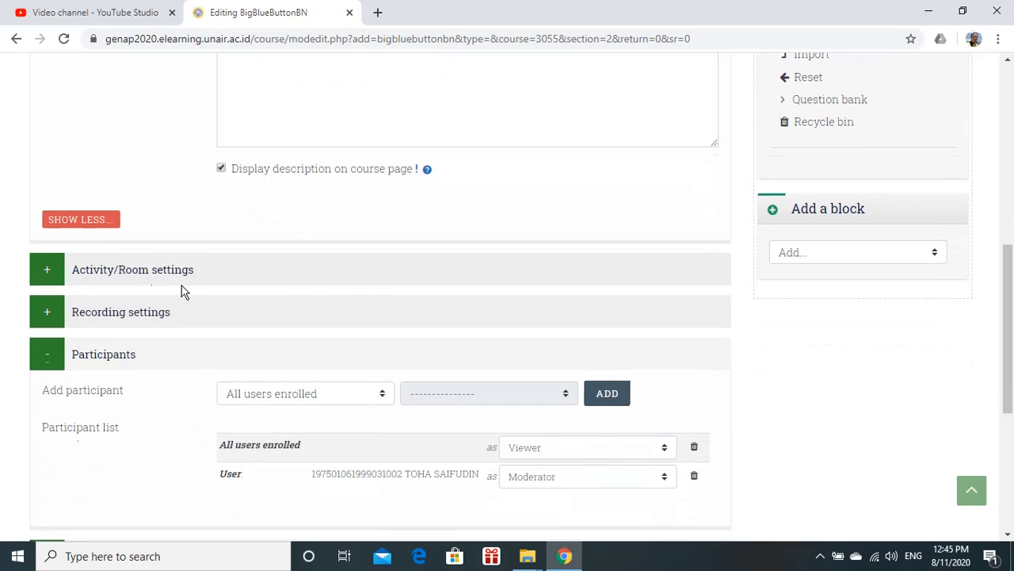
{"action": "scroll", "coordinate": [124, 218], "scroll_direction": "down", "scroll_amount": 2}
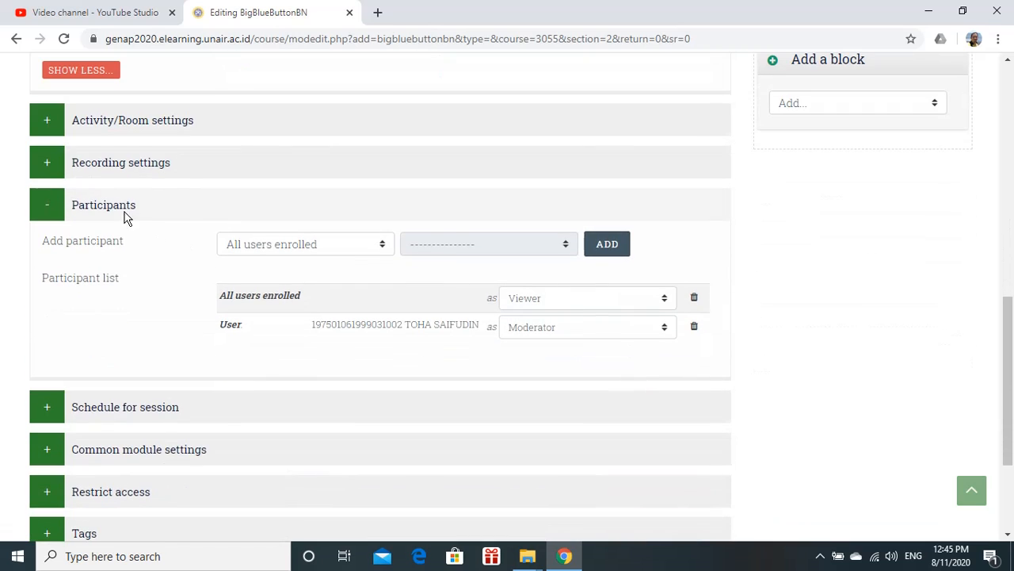
{"action": "left_click", "coordinate": [48, 122]}
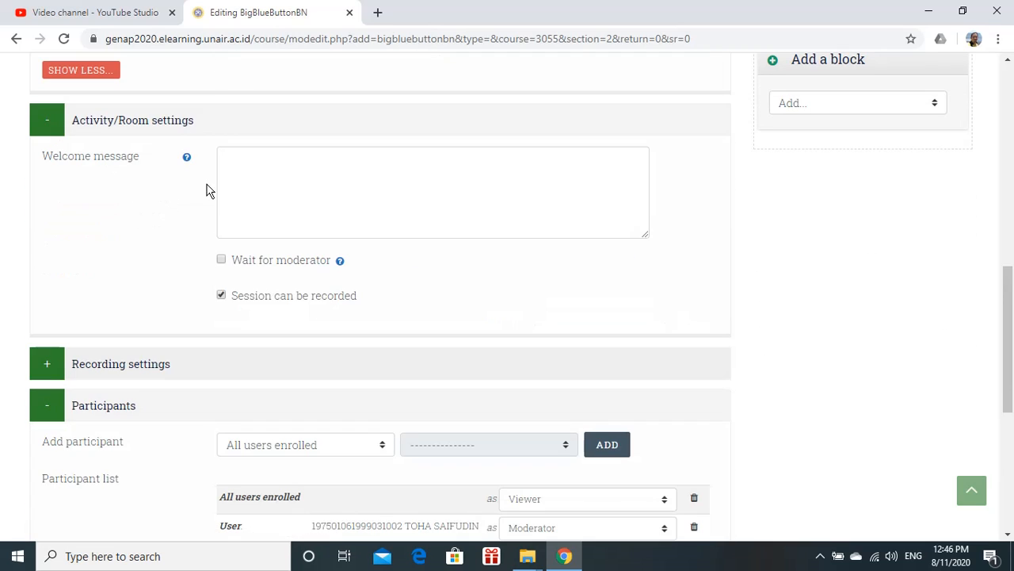
{"action": "left_click", "coordinate": [256, 165]}
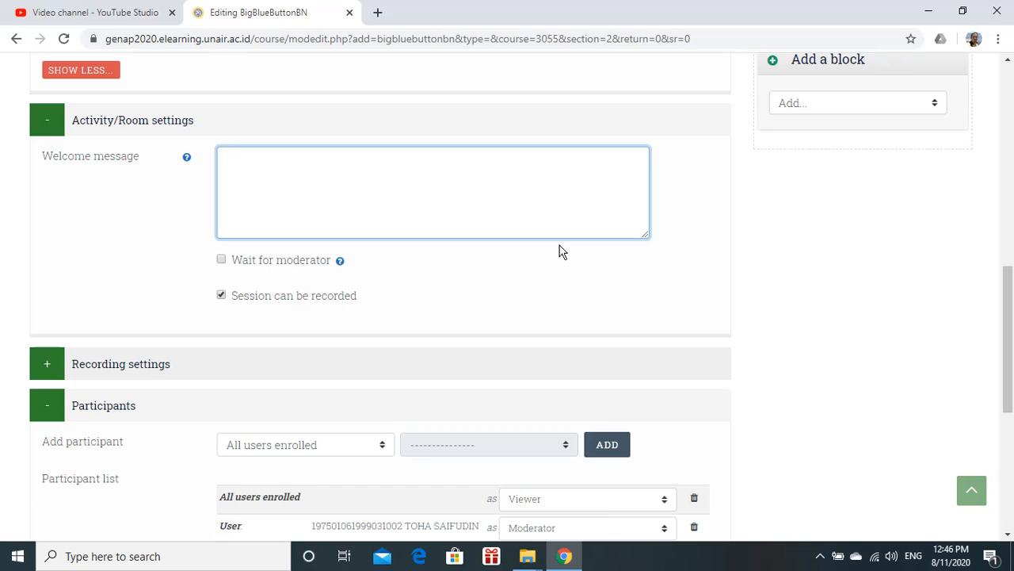
{"action": "type", "text": "Welcome to Virtua"}
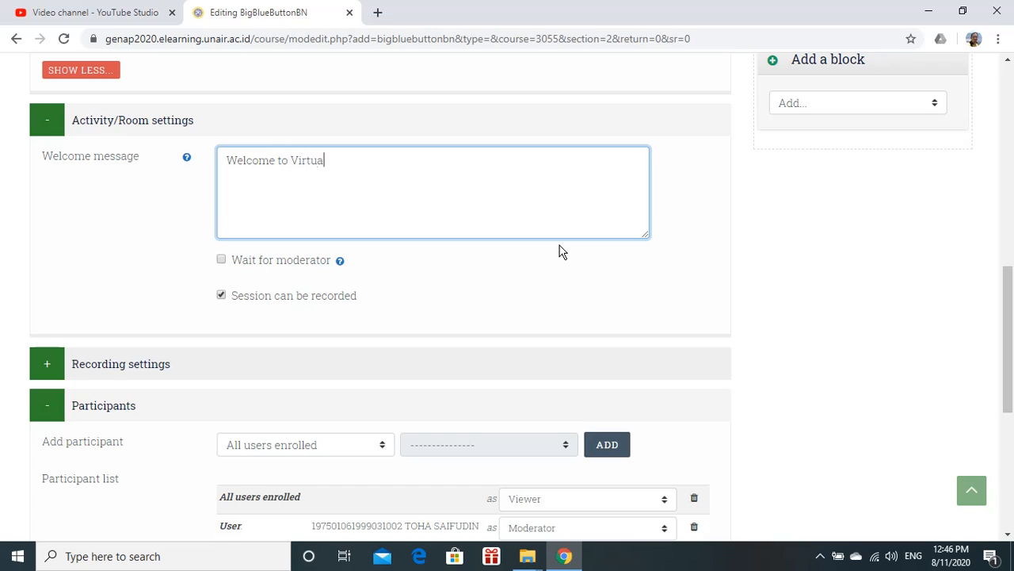
{"action": "type", "text": "l Class of Queueing"}
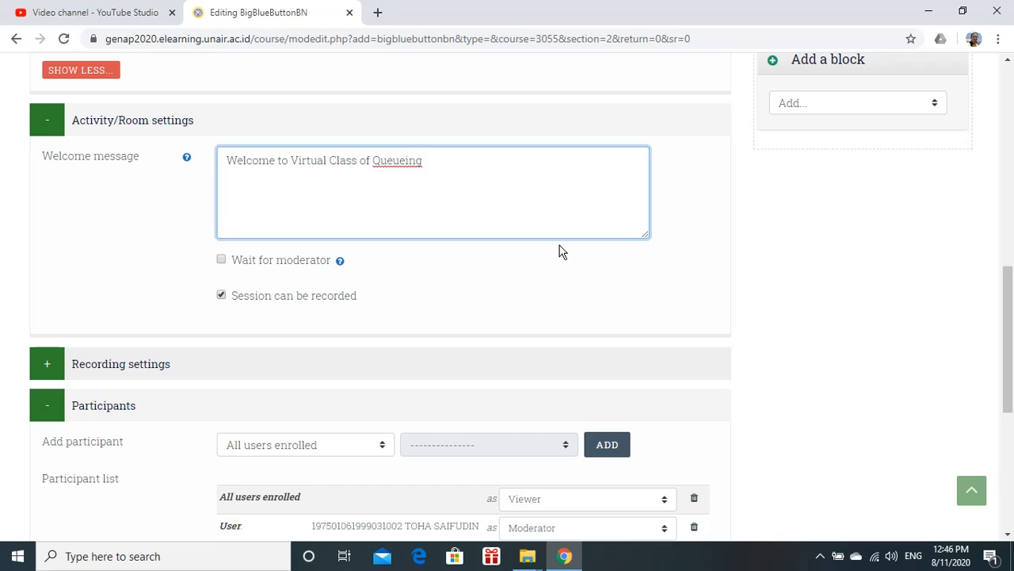
Extend the welcome message to 'Welcome to Virtual Class of Queueing Theory (Week 2)' and enable Wait for moderator
{"action": "type", "text": "ory (Week 2"}
{"action": "left_click", "coordinate": [222, 262]}
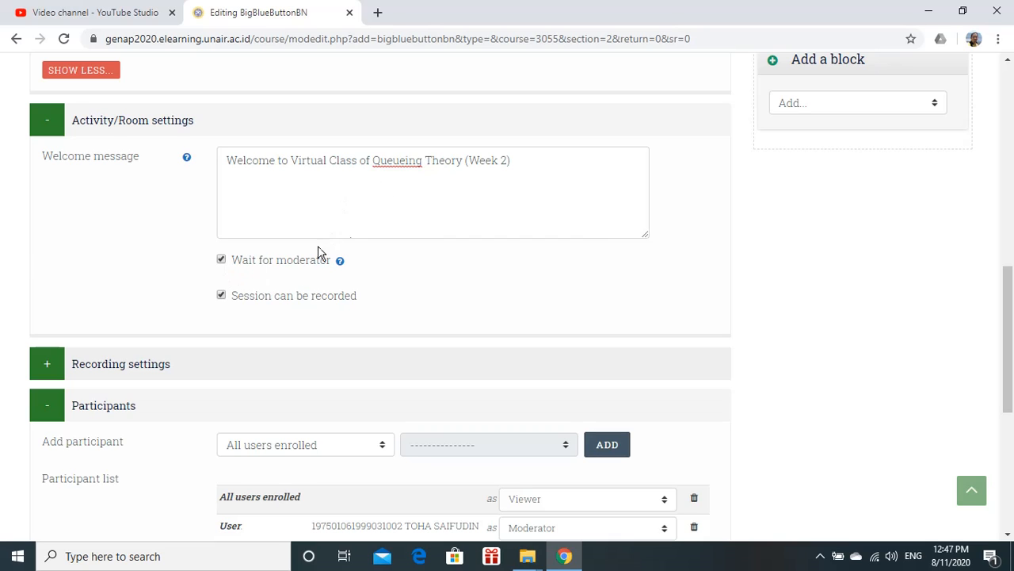
Examine the Recording settings and Participants sections of the form
{"action": "scroll", "coordinate": [393, 217], "scroll_direction": "down", "scroll_amount": 2}
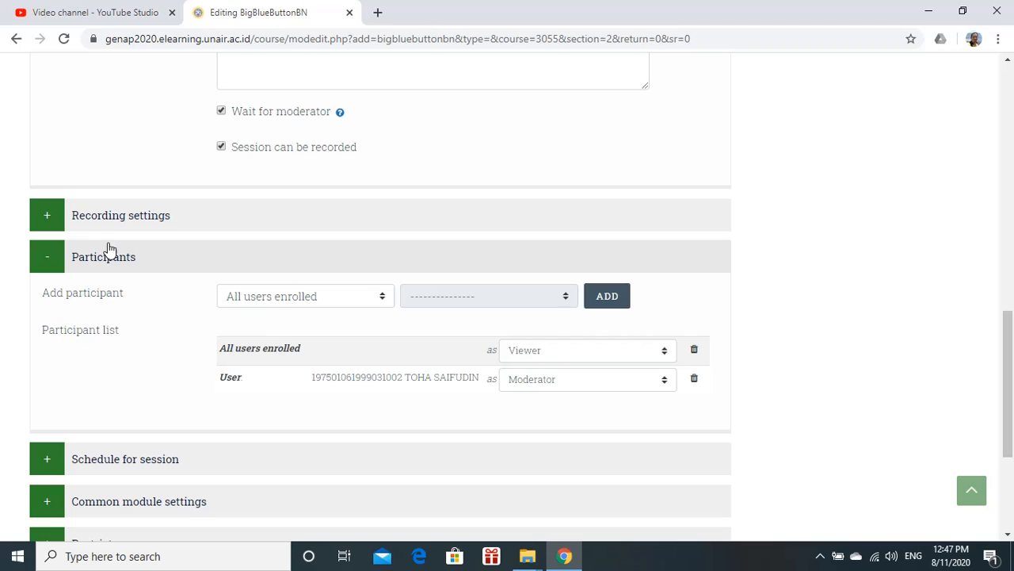
{"action": "left_click", "coordinate": [48, 217]}
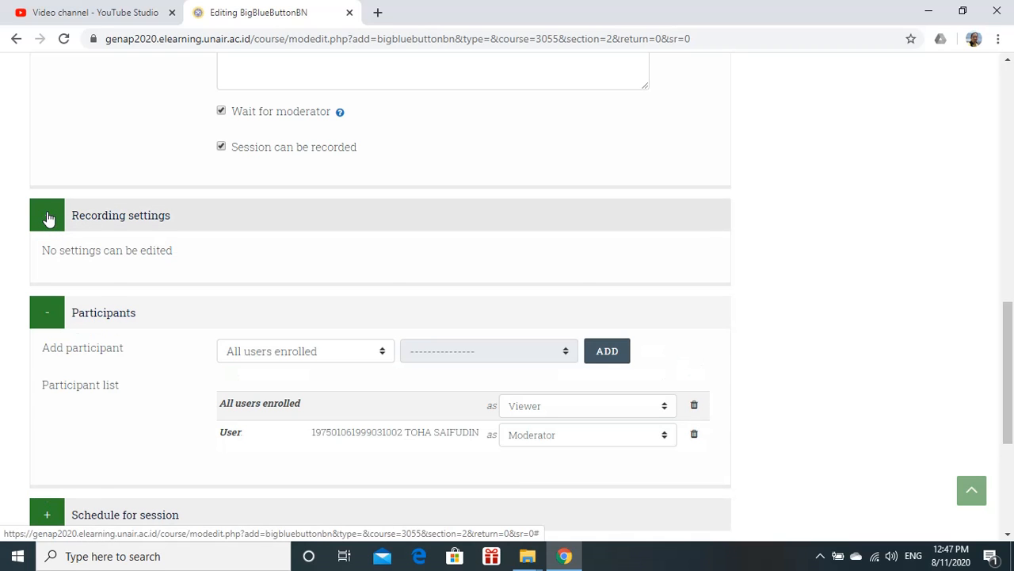
{"action": "left_click", "coordinate": [47, 217]}
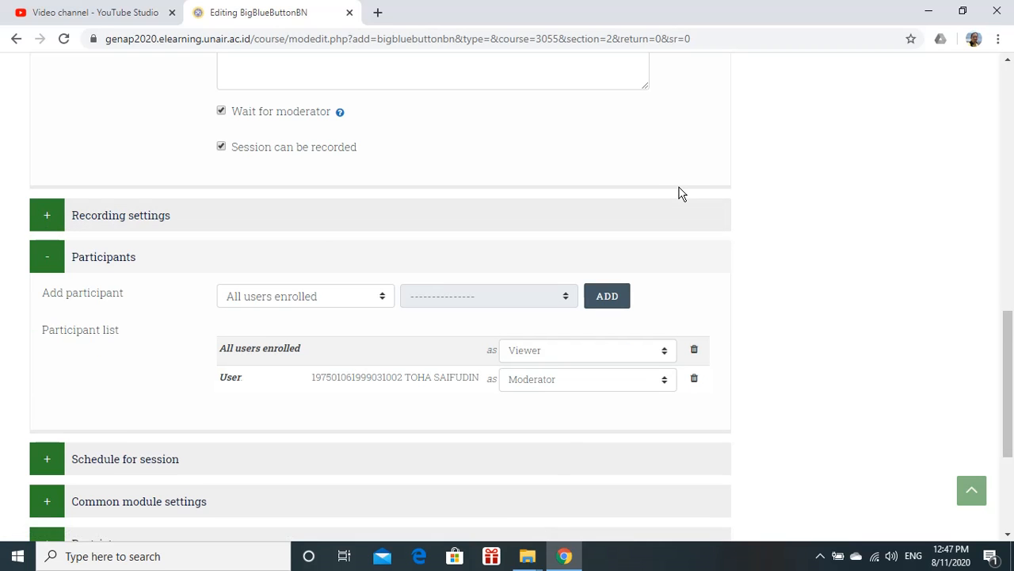
{"action": "scroll", "coordinate": [680, 194], "scroll_direction": "down", "scroll_amount": 1}
{"action": "scroll", "coordinate": [535, 239], "scroll_direction": "down", "scroll_amount": 1}
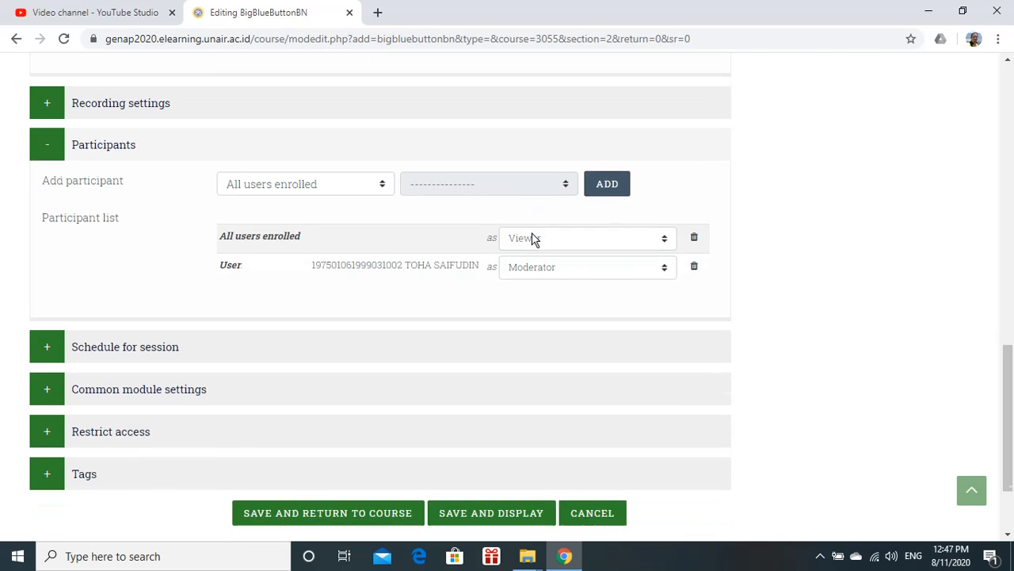
{"action": "scroll", "coordinate": [535, 240], "scroll_direction": "down", "scroll_amount": 1}
{"action": "left_click", "coordinate": [51, 110]}
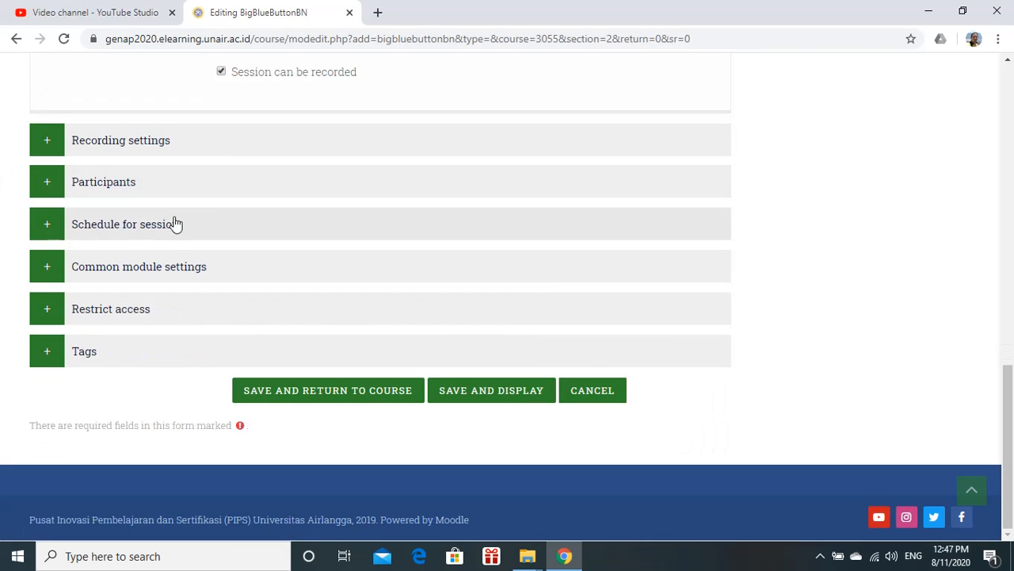
Open the session schedule, enable Join open and set it to 17 August 2020 at 07:00
{"action": "left_click", "coordinate": [50, 230]}
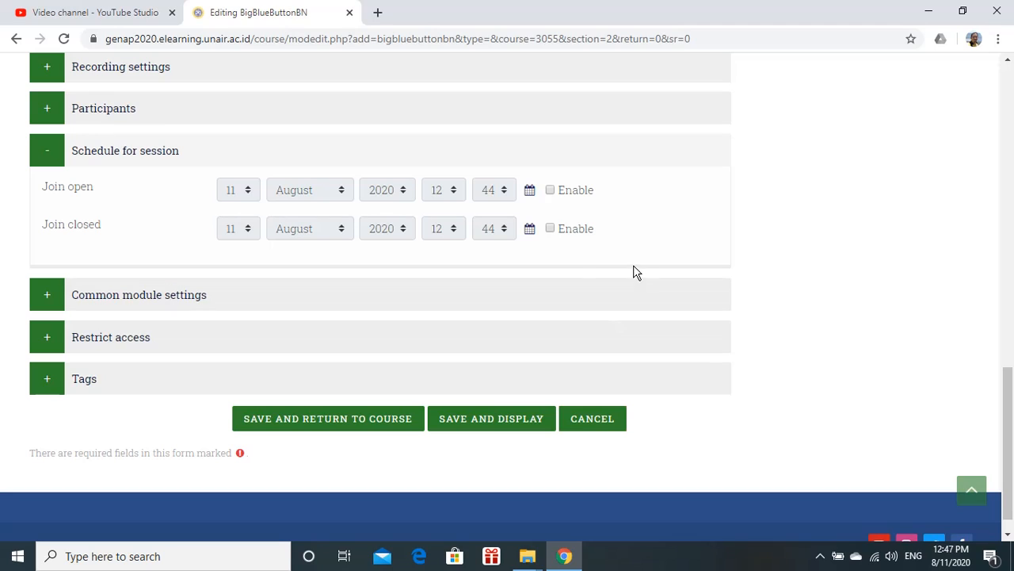
{"action": "left_click", "coordinate": [551, 192]}
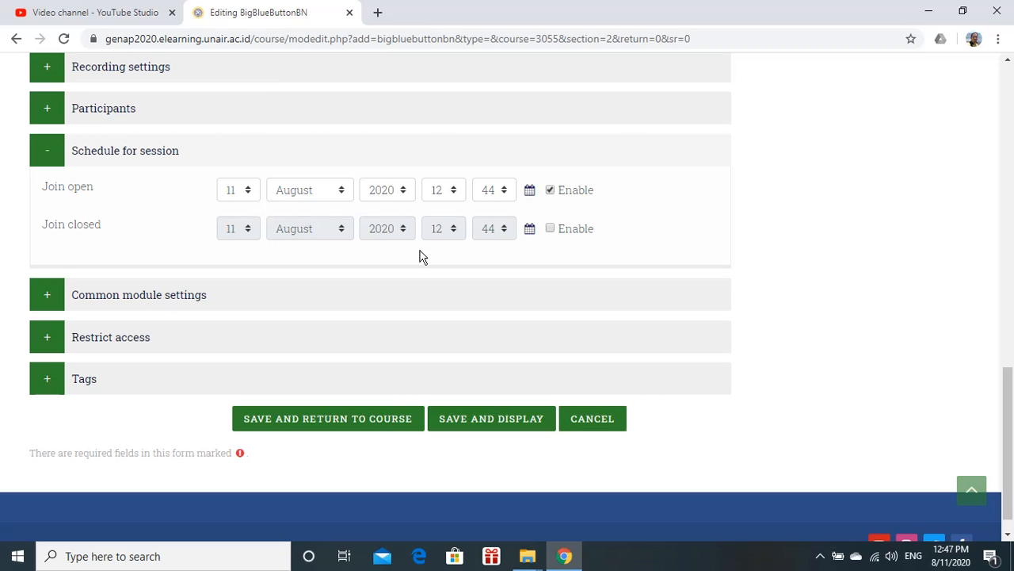
{"action": "scroll", "coordinate": [822, 242], "scroll_direction": "up", "scroll_amount": 6}
{"action": "scroll", "coordinate": [822, 238], "scroll_direction": "down", "scroll_amount": 7}
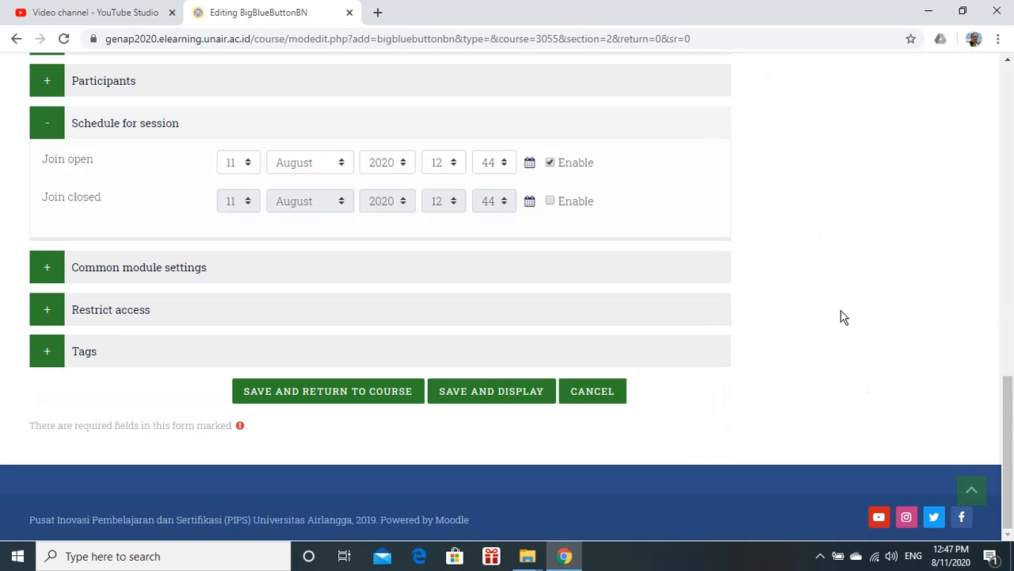
{"action": "left_click", "coordinate": [943, 554]}
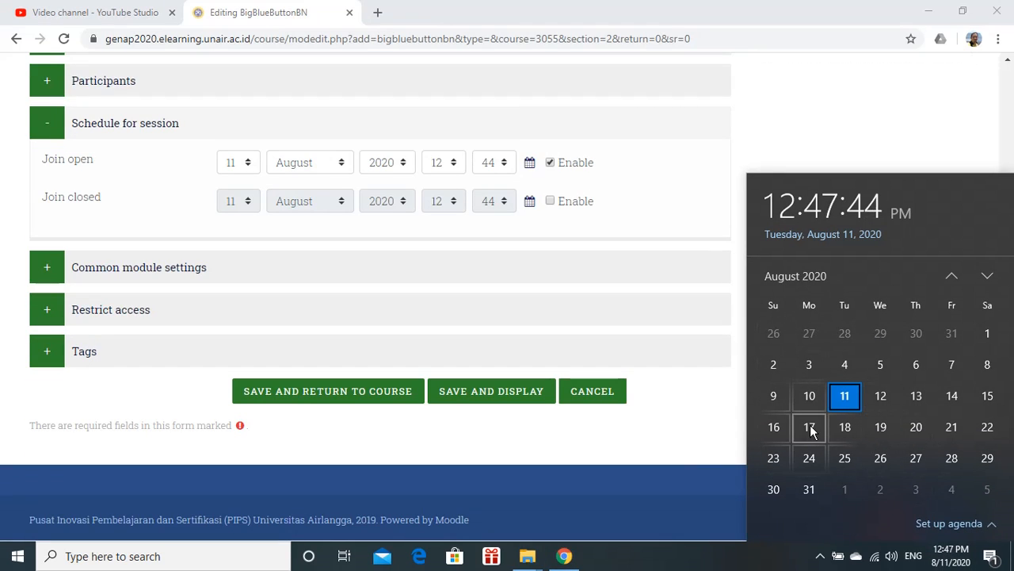
{"action": "left_click", "coordinate": [663, 189]}
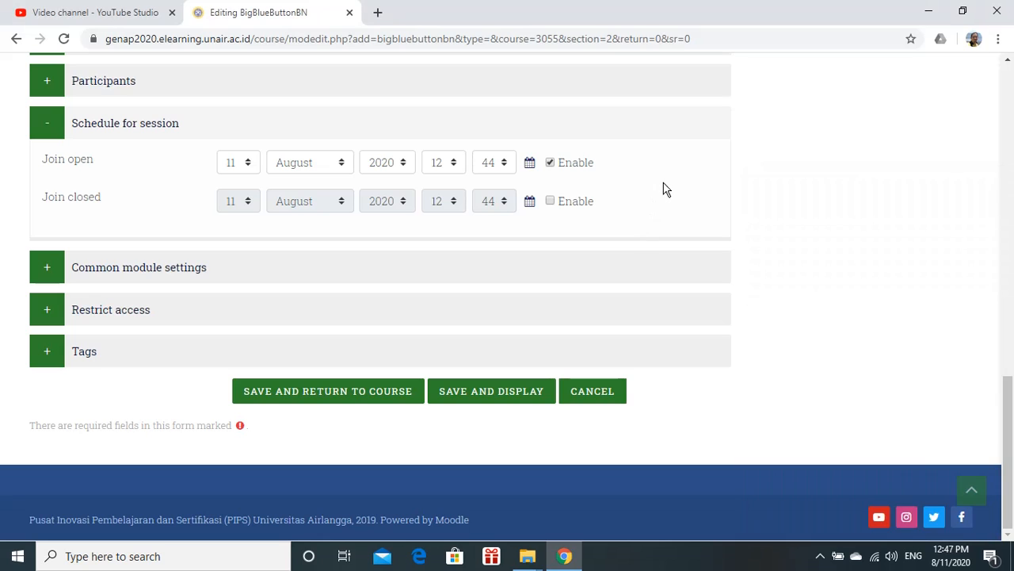
{"action": "left_click", "coordinate": [246, 163]}
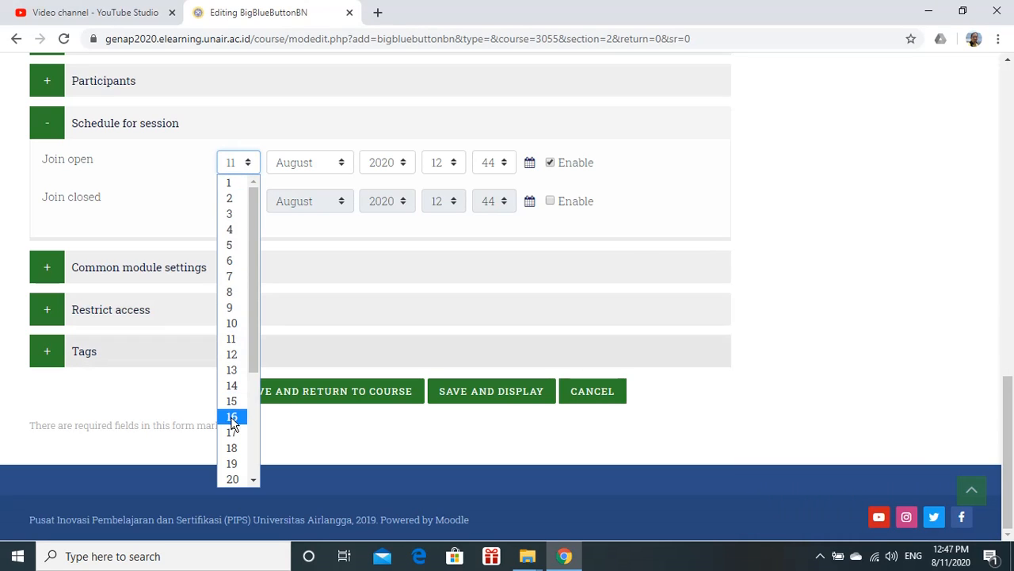
{"action": "left_click", "coordinate": [231, 432]}
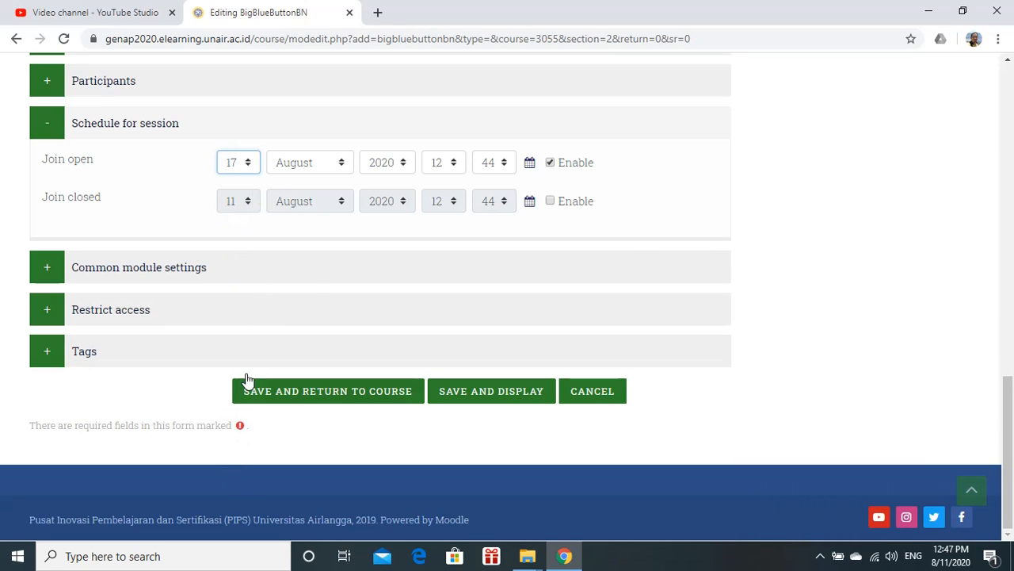
{"action": "left_click", "coordinate": [456, 168]}
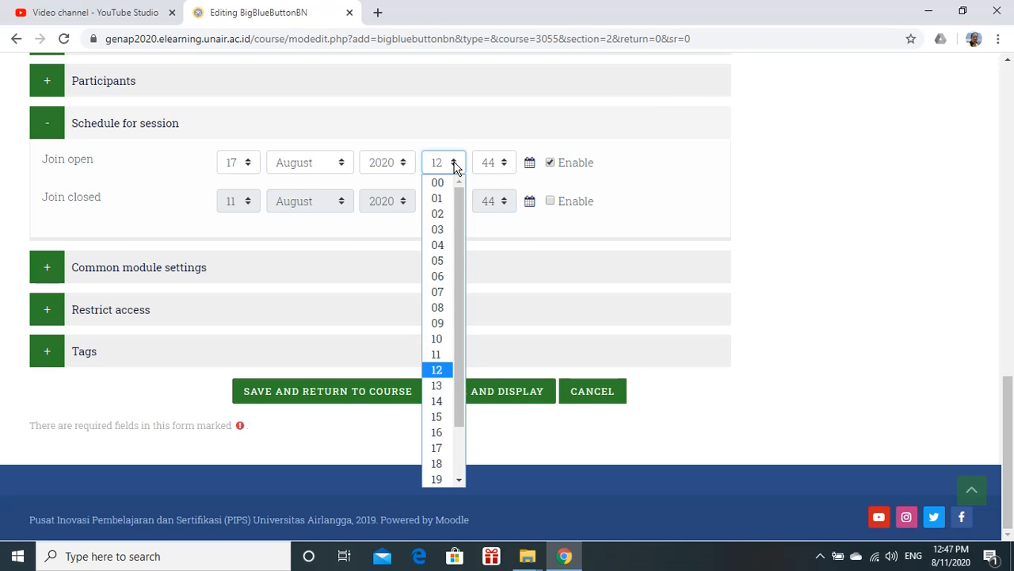
{"action": "left_click", "coordinate": [436, 292]}
{"action": "left_click", "coordinate": [493, 162]}
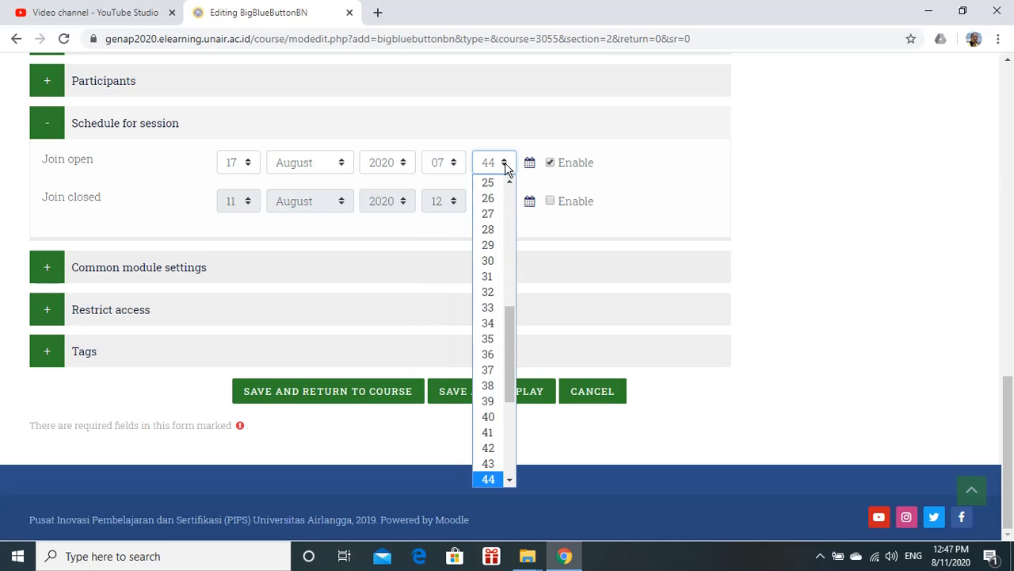
{"action": "scroll", "coordinate": [508, 279], "scroll_direction": "up", "scroll_amount": 1}
{"action": "scroll", "coordinate": [508, 277], "scroll_direction": "up", "scroll_amount": 8}
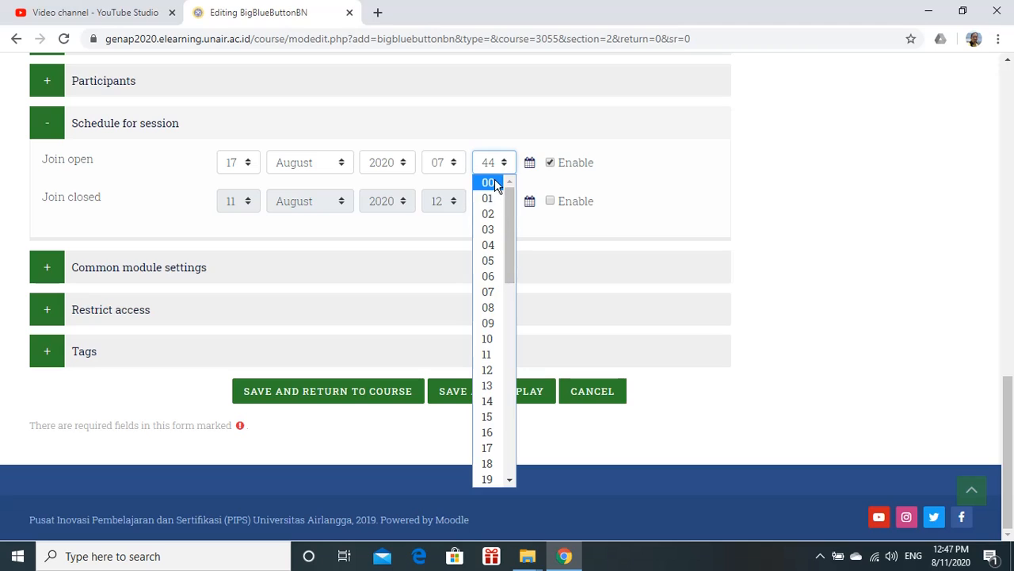
{"action": "left_click", "coordinate": [493, 181]}
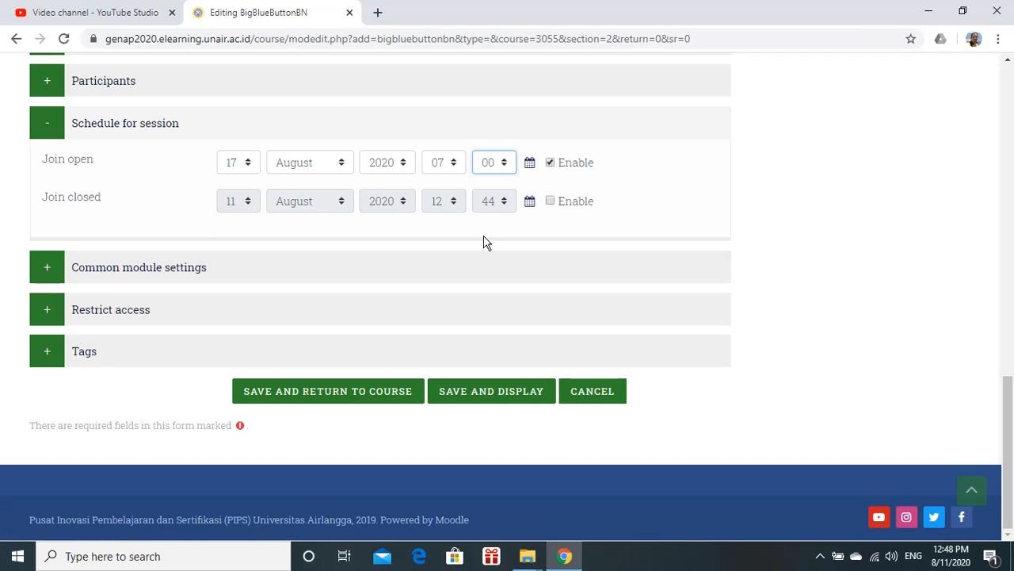
Enable Join closed and set it to 17 August 2020 at 07:30
{"action": "left_click", "coordinate": [551, 202]}
{"action": "left_click", "coordinate": [245, 207]}
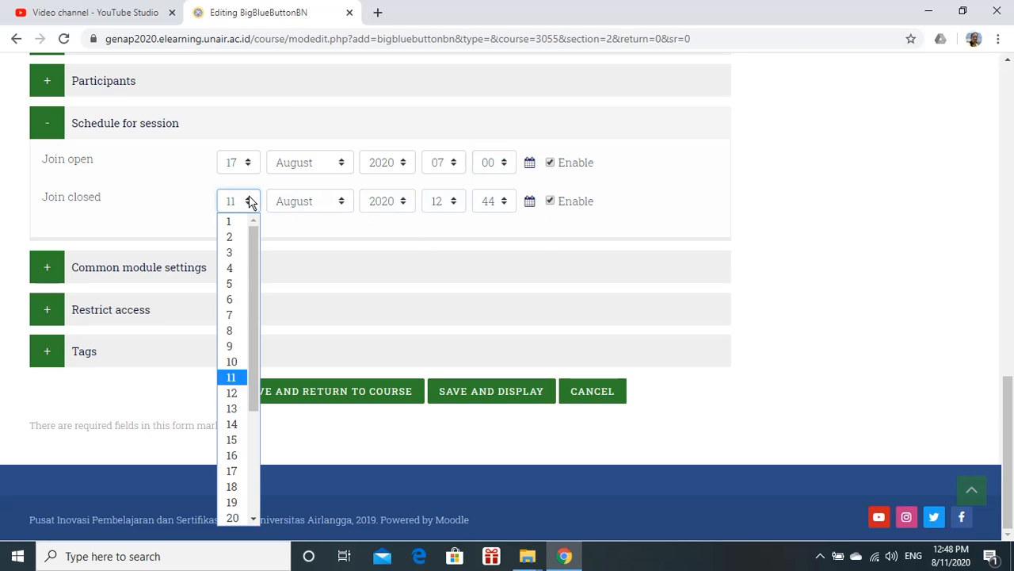
{"action": "left_click", "coordinate": [233, 471]}
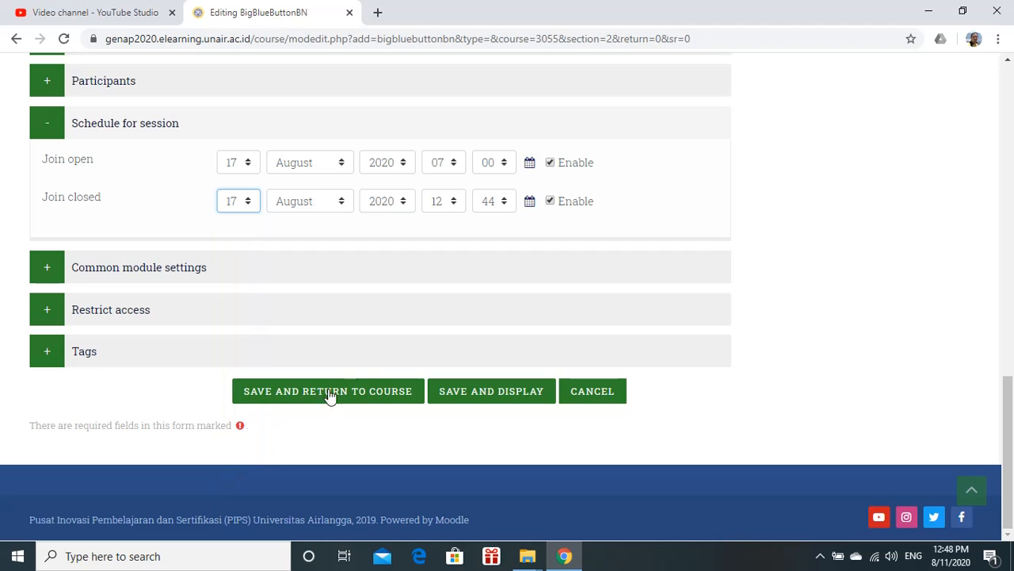
{"action": "left_click", "coordinate": [453, 203]}
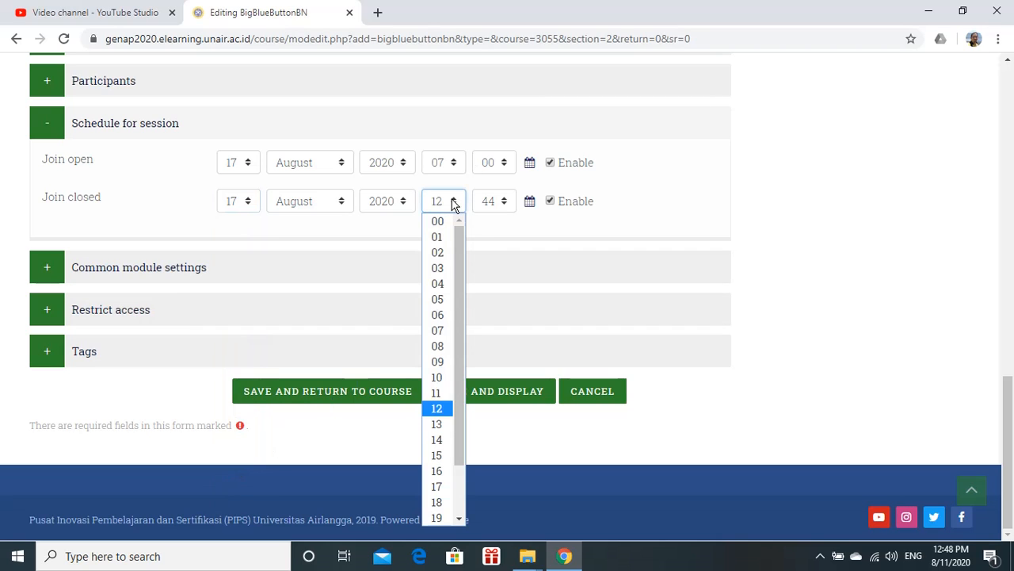
{"action": "left_click", "coordinate": [441, 332]}
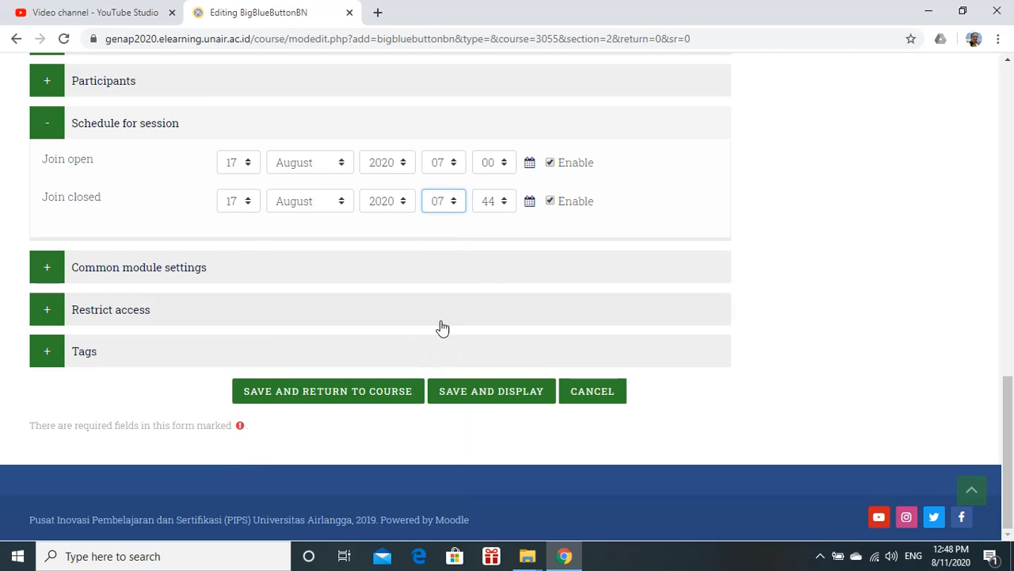
{"action": "left_click", "coordinate": [504, 203]}
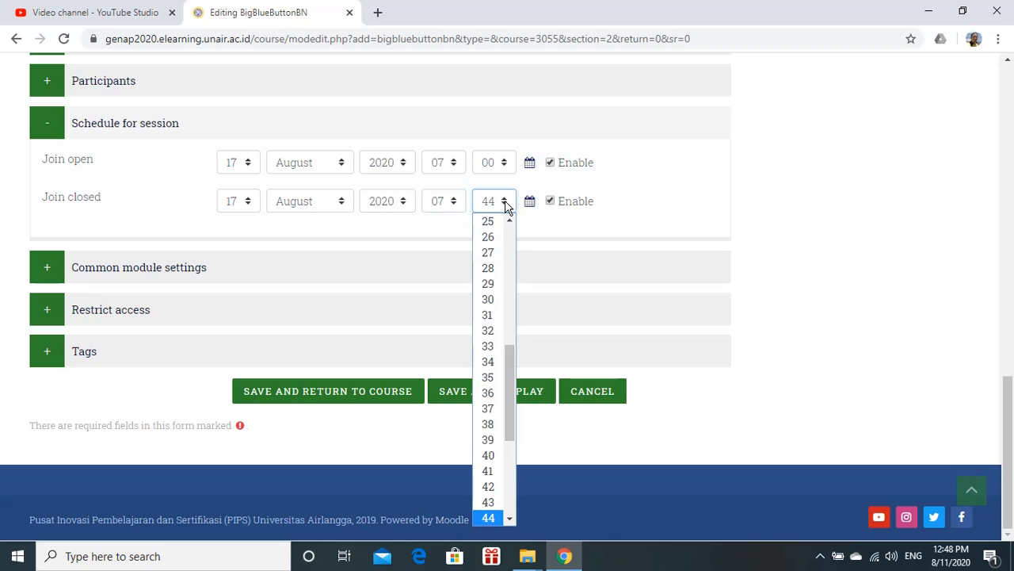
{"action": "left_click", "coordinate": [488, 301]}
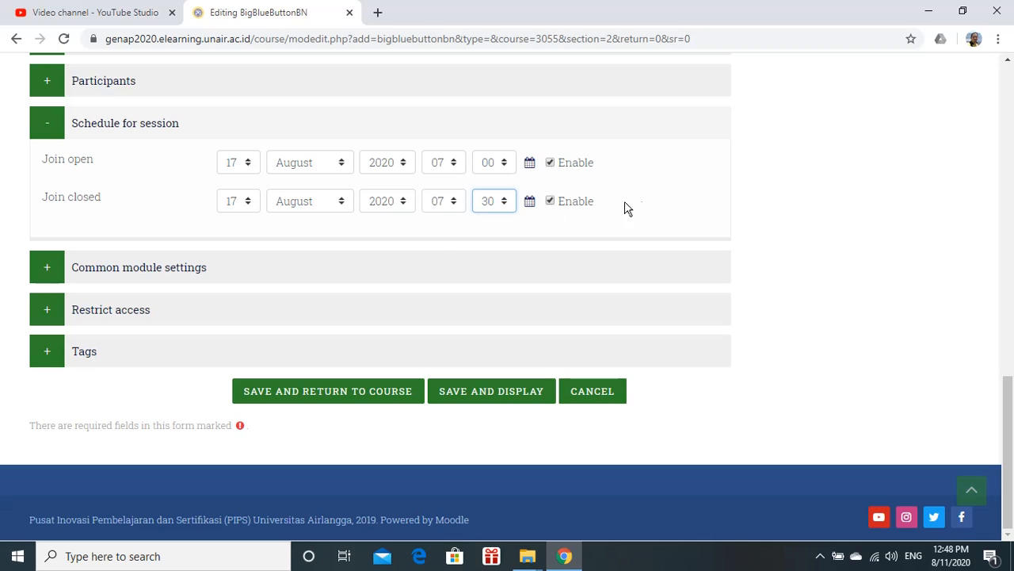
Inspect the Common module settings, including the Availability options
{"action": "left_click", "coordinate": [48, 129]}
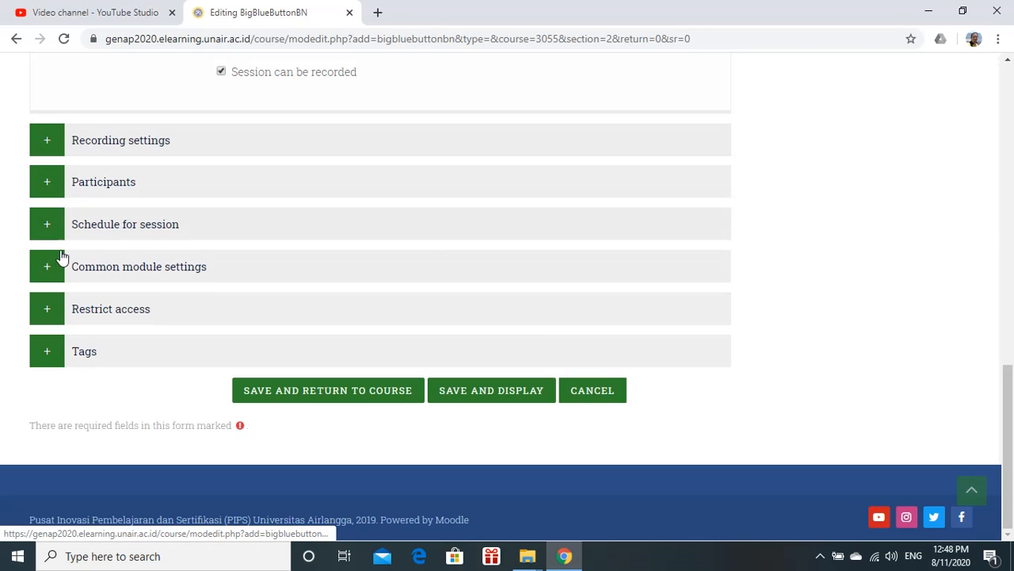
{"action": "left_click", "coordinate": [54, 273]}
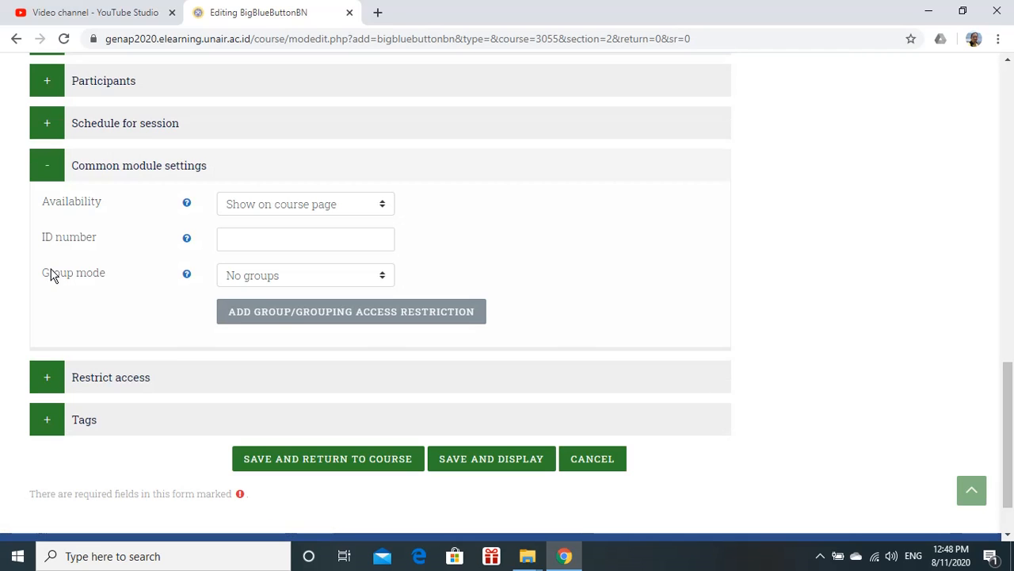
{"action": "left_click", "coordinate": [385, 205]}
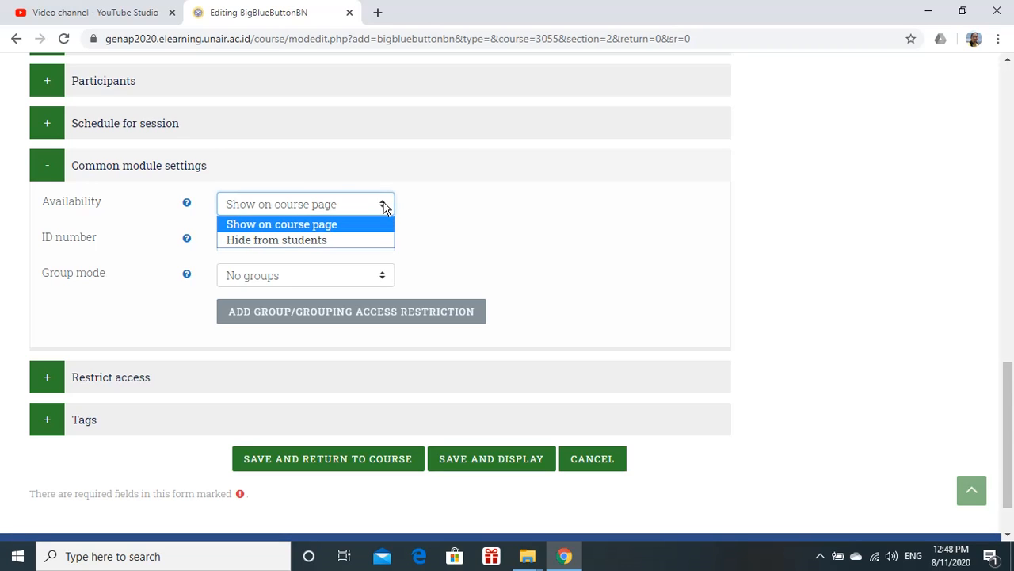
{"action": "left_click", "coordinate": [385, 205]}
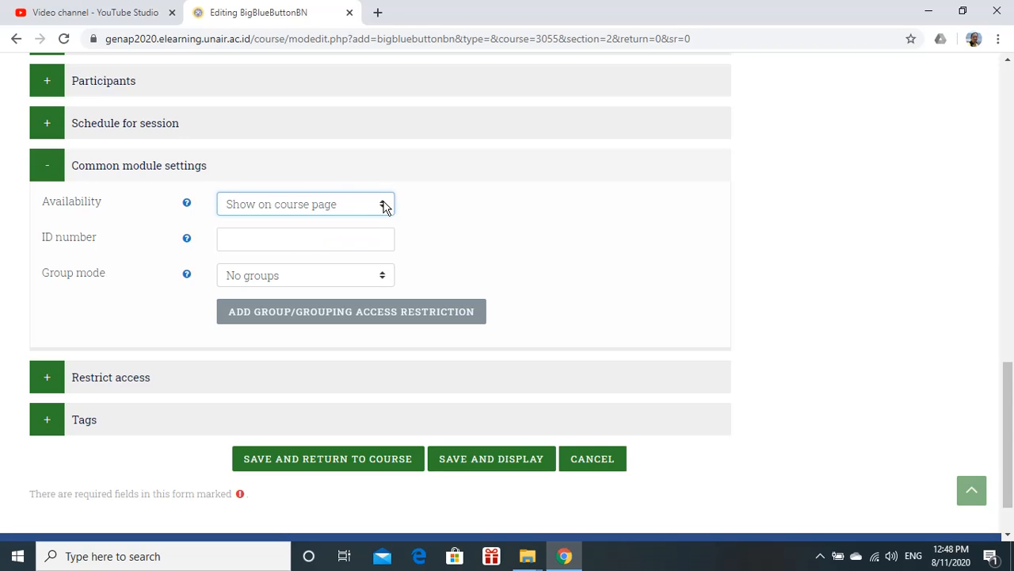
{"action": "left_click", "coordinate": [42, 167]}
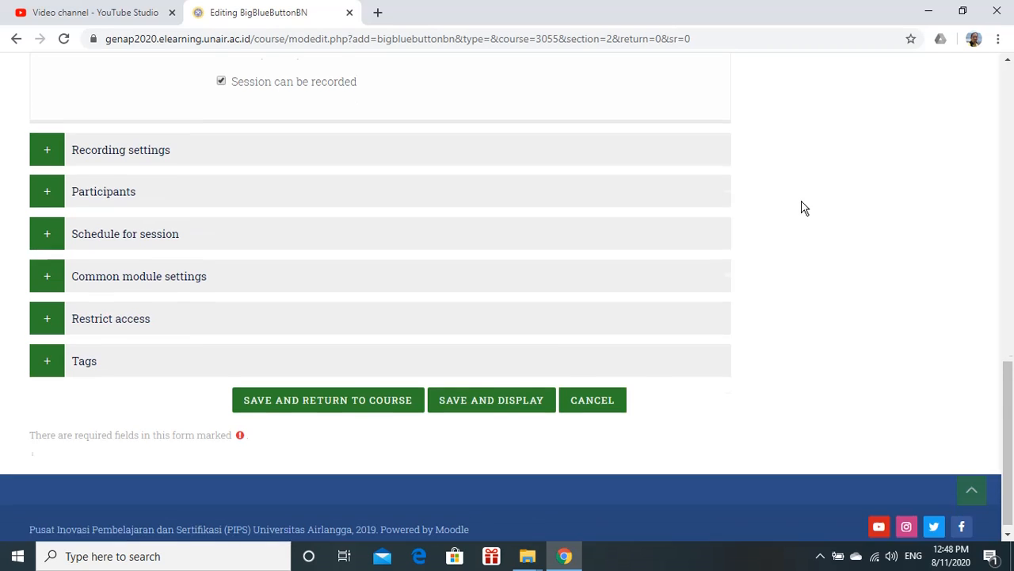
{"action": "scroll", "coordinate": [801, 207], "scroll_direction": "up", "scroll_amount": 3}
{"action": "scroll", "coordinate": [799, 226], "scroll_direction": "down", "scroll_amount": 3}
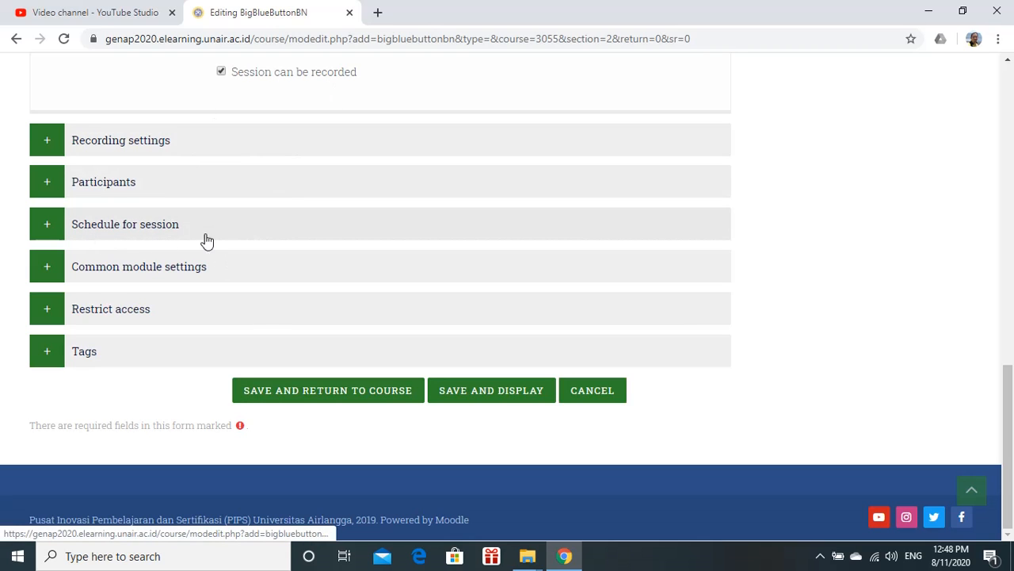
{"action": "left_click", "coordinate": [50, 229]}
{"action": "left_click", "coordinate": [50, 229]}
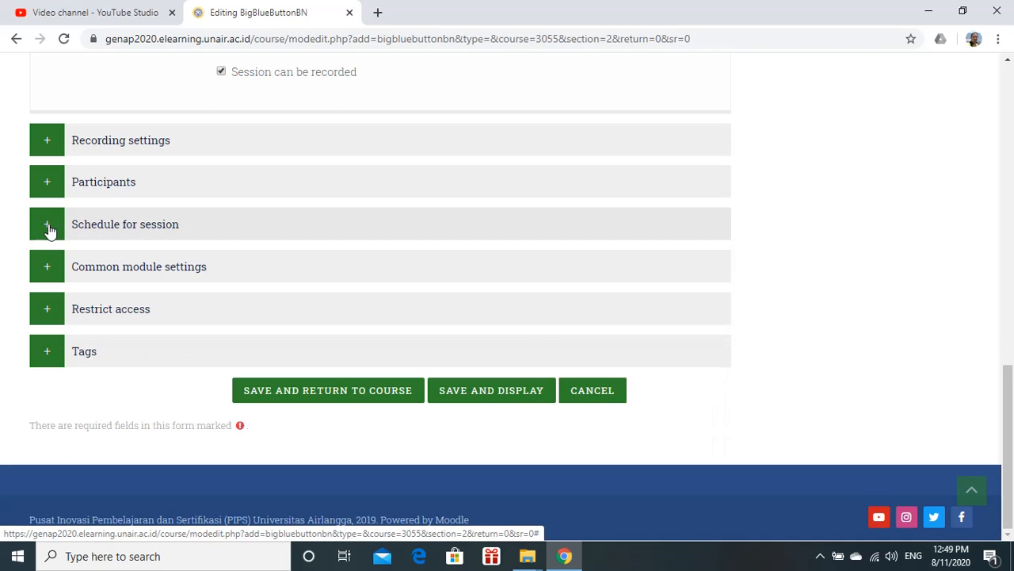
Save the activity and return to the course, then turn editing off
{"action": "left_click", "coordinate": [330, 391]}
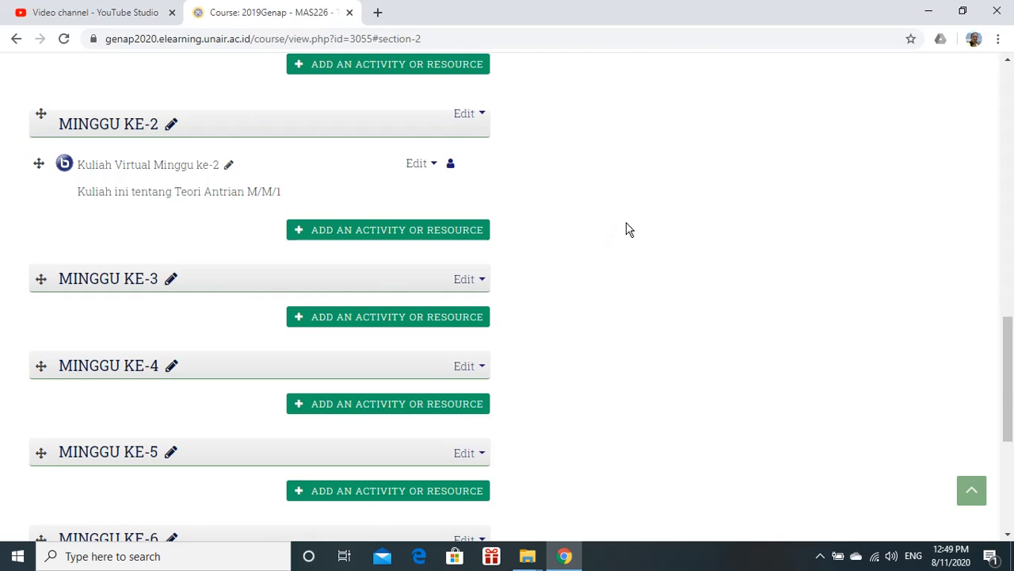
{"action": "scroll", "coordinate": [776, 165], "scroll_direction": "up", "scroll_amount": 11}
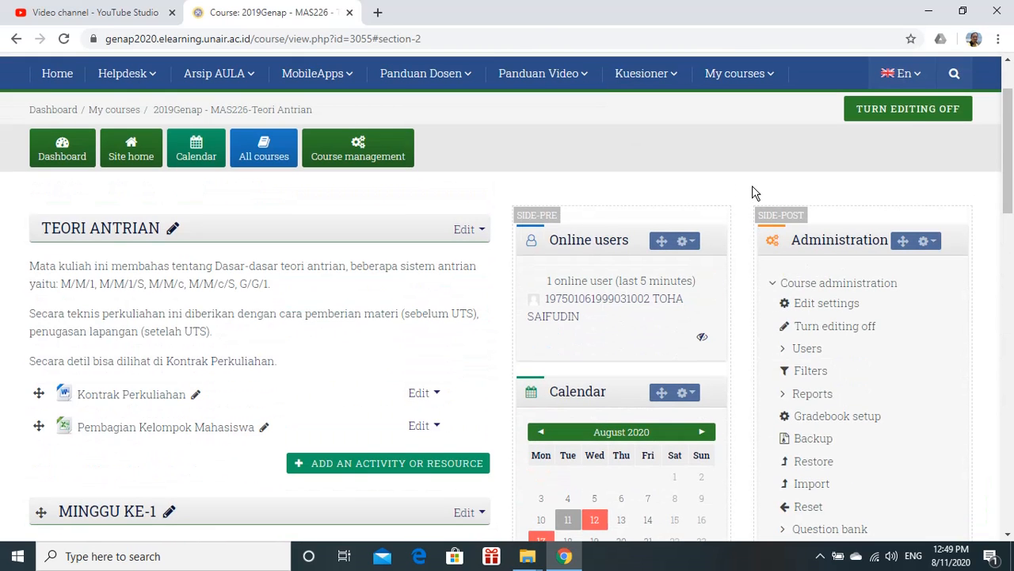
{"action": "left_click", "coordinate": [919, 113]}
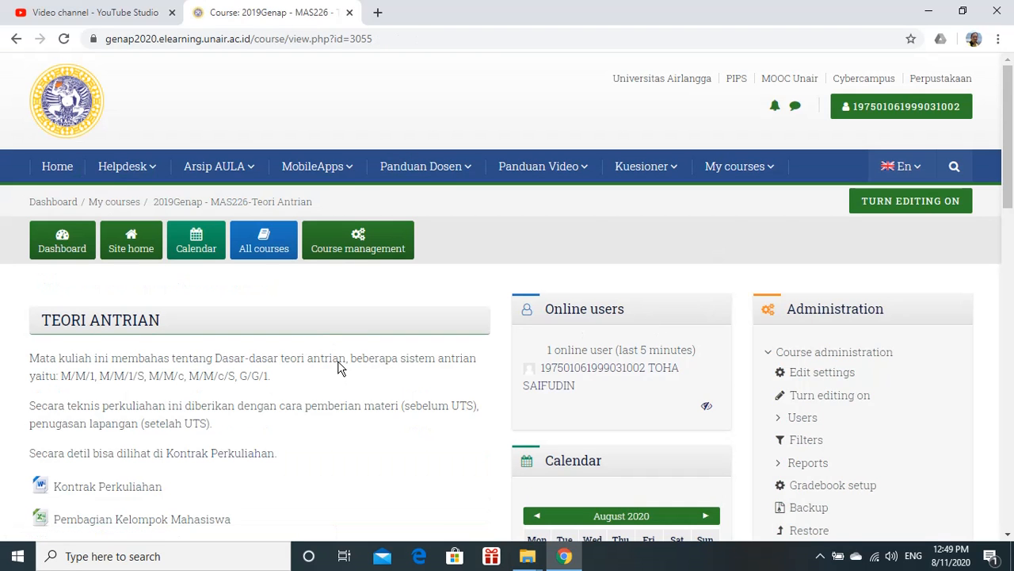
Review the new virtual classroom in the week 2 section of the course page
{"action": "scroll", "coordinate": [333, 367], "scroll_direction": "down", "scroll_amount": 3}
{"action": "scroll", "coordinate": [325, 367], "scroll_direction": "down", "scroll_amount": 10}
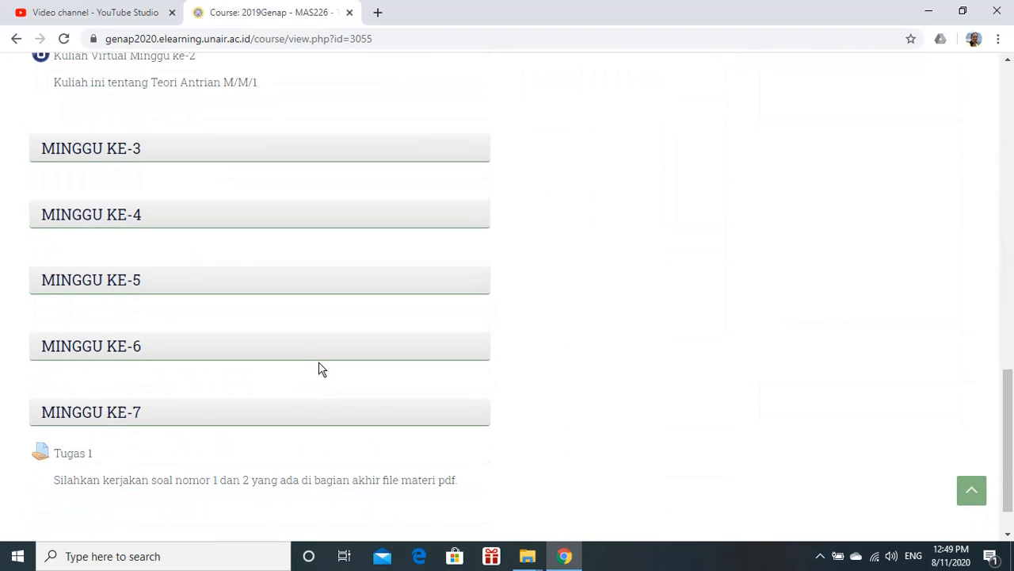
{"action": "scroll", "coordinate": [321, 366], "scroll_direction": "up", "scroll_amount": 1}
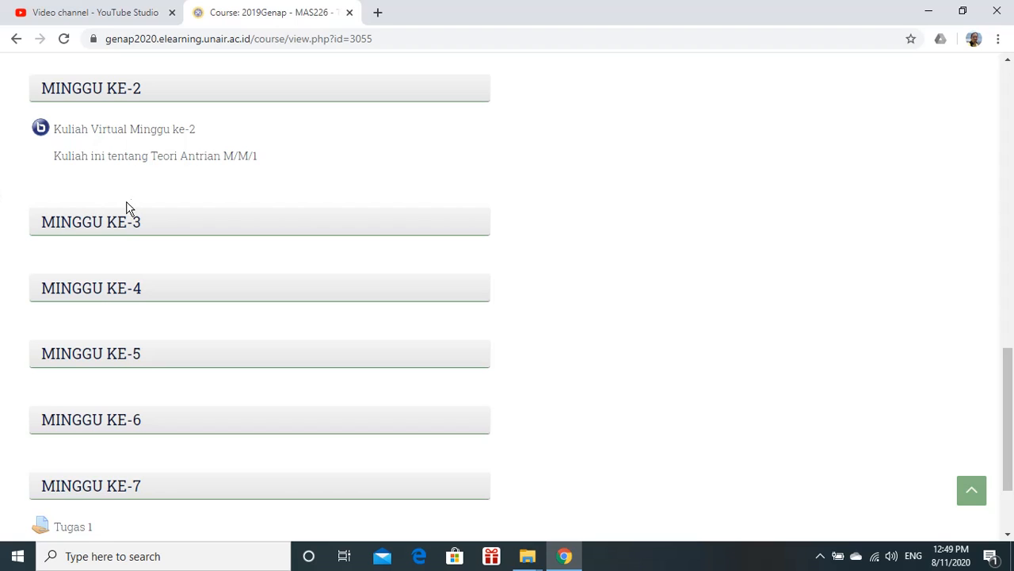
Open the week 2 virtual classroom to review its schedule details, then return to the week 2 course section
{"action": "left_click", "coordinate": [144, 135]}
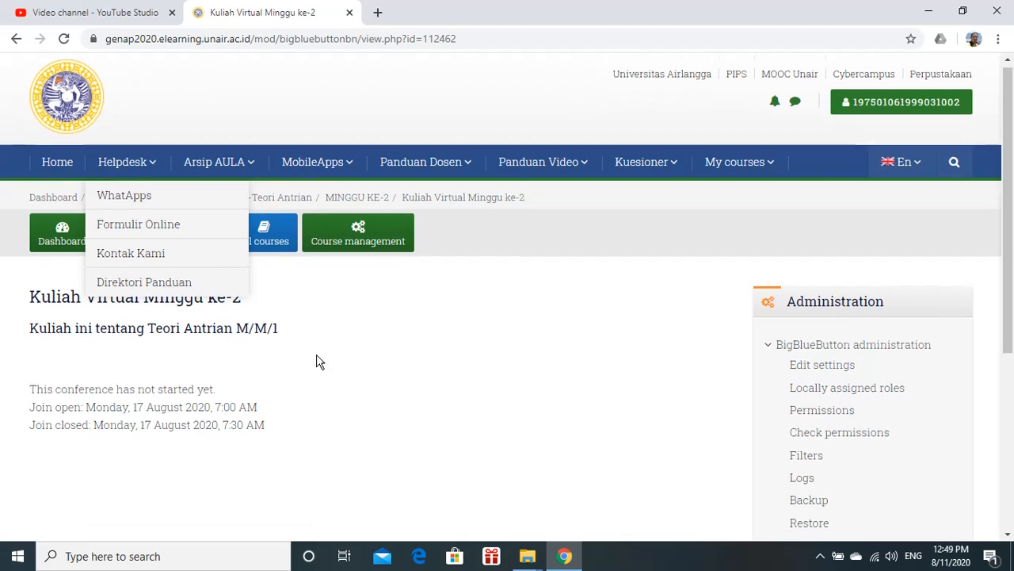
{"action": "scroll", "coordinate": [236, 331], "scroll_direction": "down", "scroll_amount": 3}
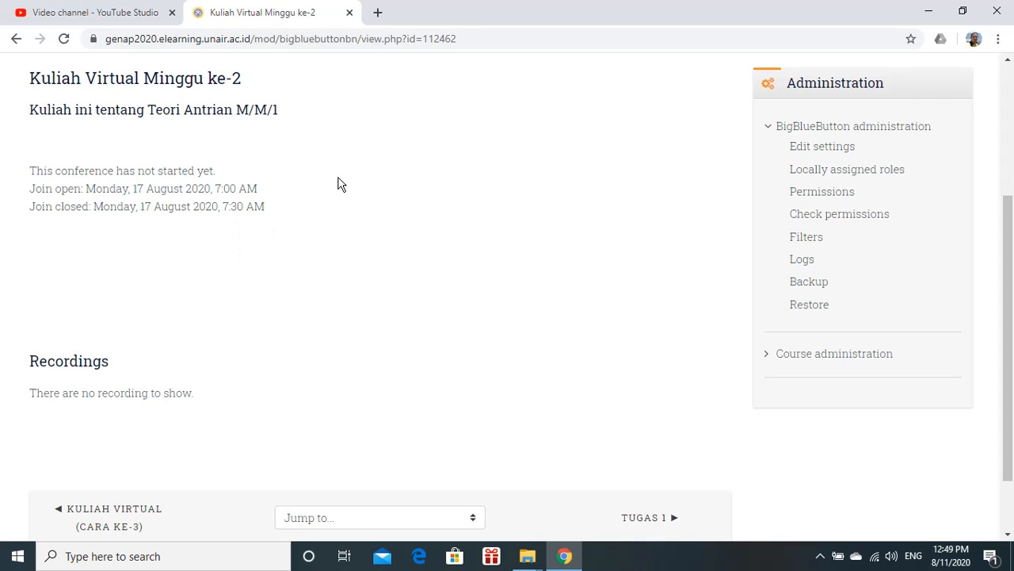
{"action": "scroll", "coordinate": [339, 183], "scroll_direction": "up", "scroll_amount": 2}
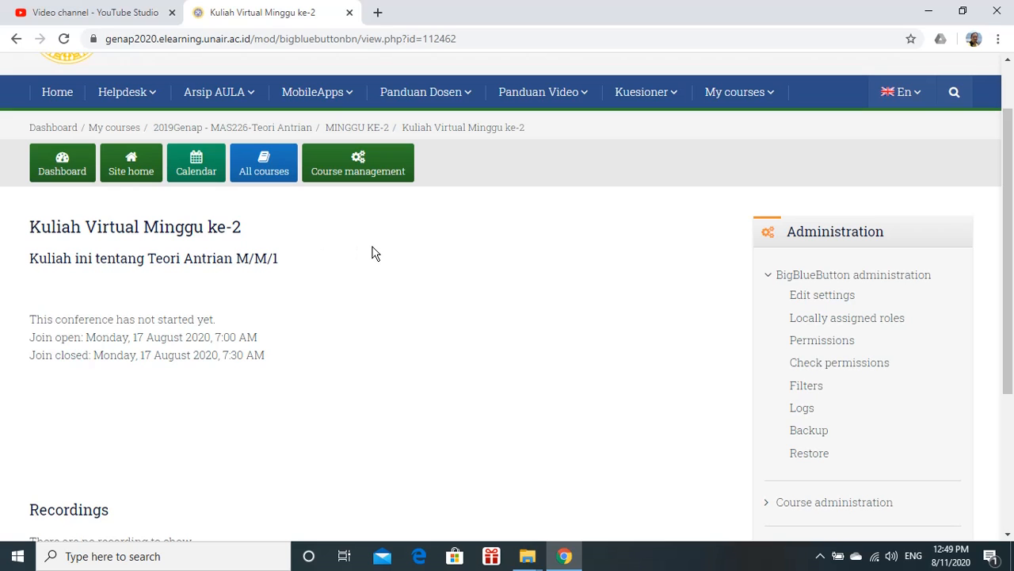
{"action": "scroll", "coordinate": [645, 281], "scroll_direction": "up", "scroll_amount": 1}
{"action": "scroll", "coordinate": [645, 281], "scroll_direction": "down", "scroll_amount": 4}
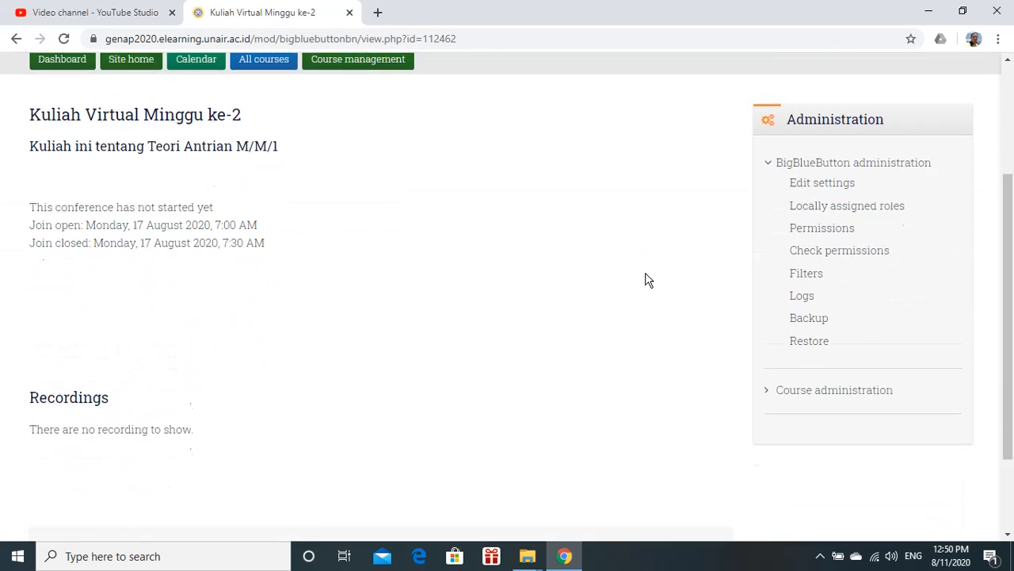
{"action": "scroll", "coordinate": [647, 280], "scroll_direction": "up", "scroll_amount": 2}
{"action": "scroll", "coordinate": [645, 280], "scroll_direction": "up", "scroll_amount": 2}
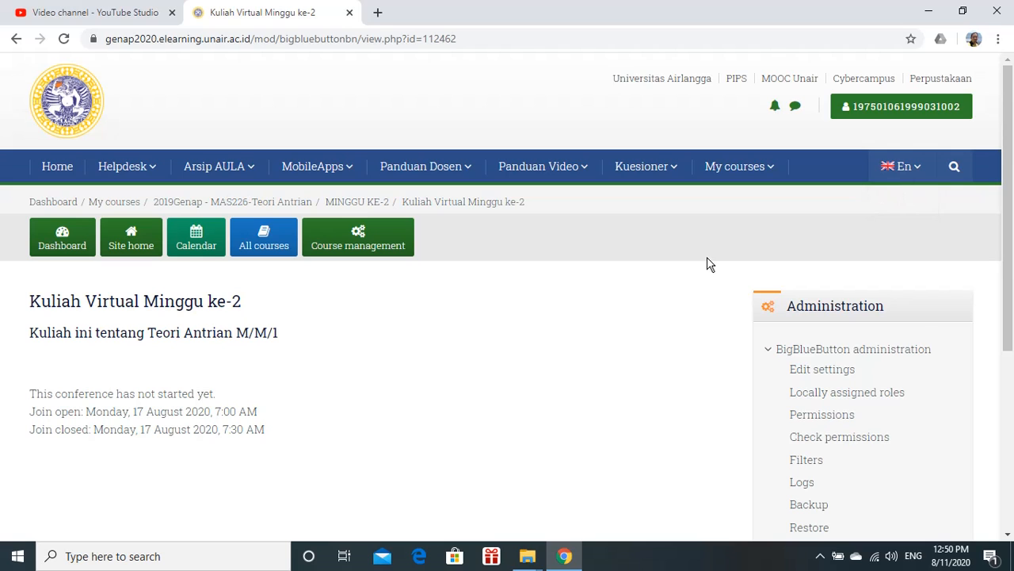
{"action": "left_click", "coordinate": [351, 205]}
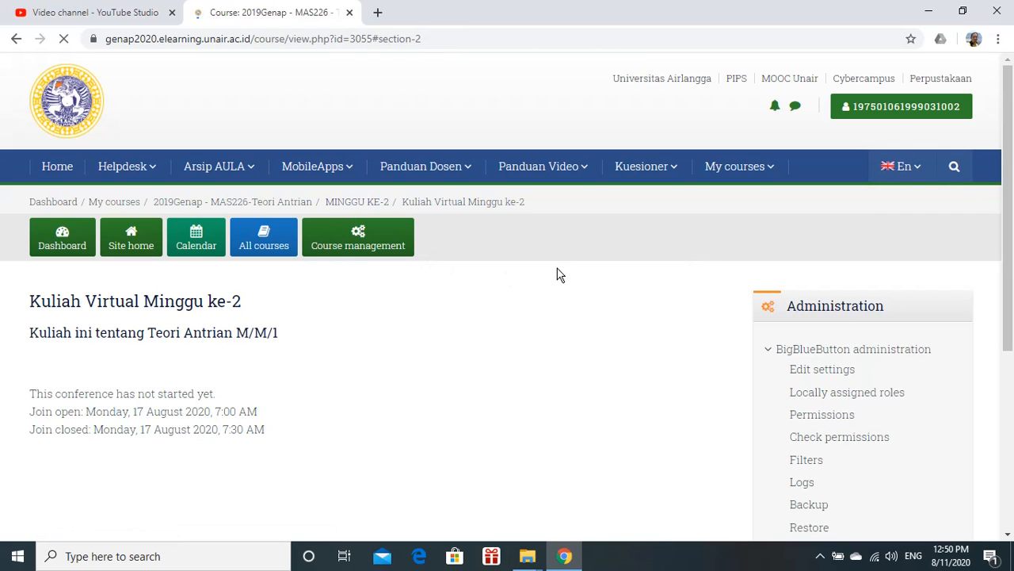
Turn editing on and open the settings of the week 2 virtual classroom
{"action": "scroll", "coordinate": [664, 218], "scroll_direction": "up", "scroll_amount": 5}
{"action": "scroll", "coordinate": [664, 220], "scroll_direction": "up", "scroll_amount": 9}
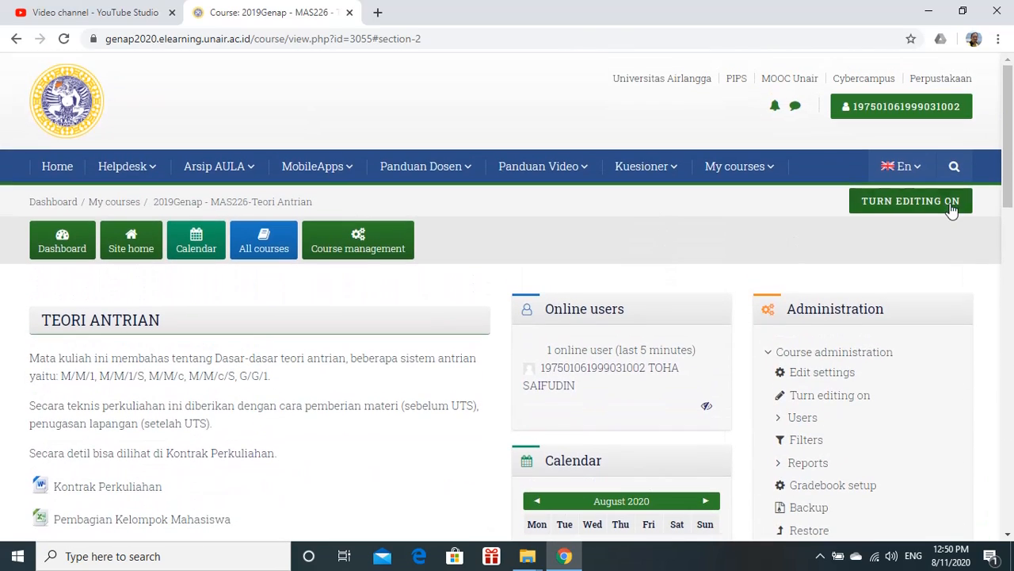
{"action": "left_click", "coordinate": [950, 205]}
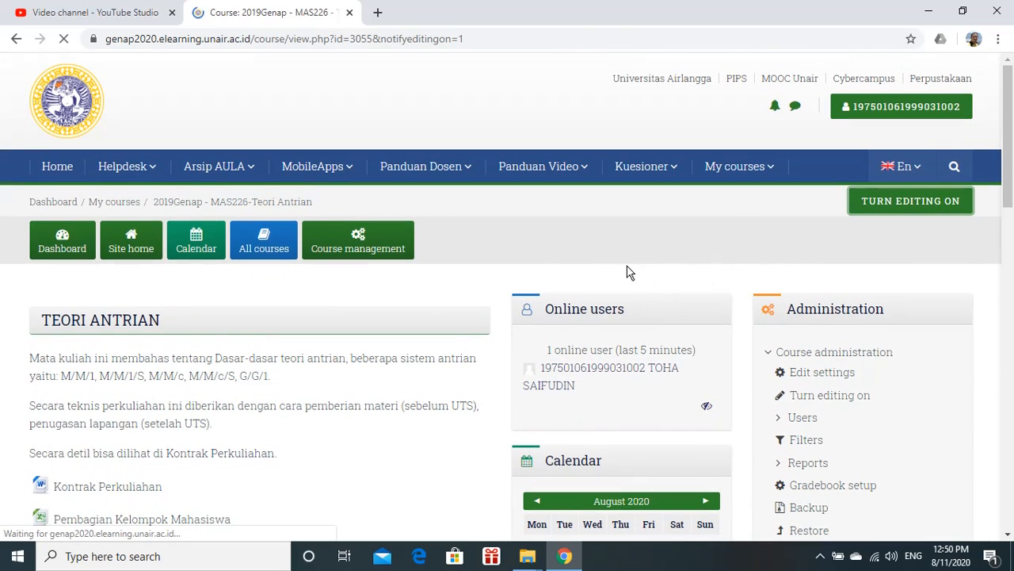
{"action": "scroll", "coordinate": [623, 267], "scroll_direction": "down", "scroll_amount": 6}
{"action": "scroll", "coordinate": [623, 273], "scroll_direction": "down", "scroll_amount": 7}
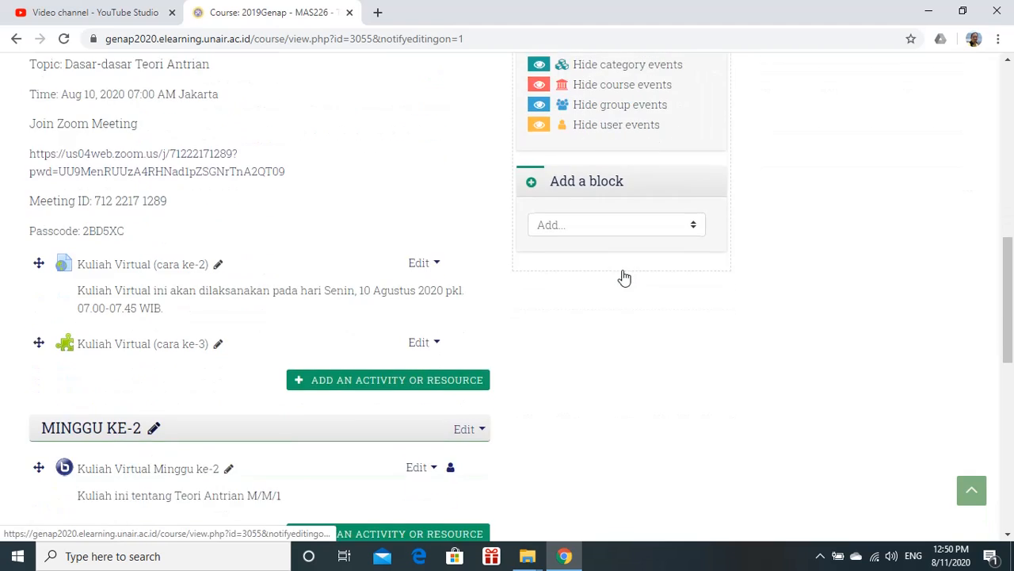
{"action": "scroll", "coordinate": [528, 157], "scroll_direction": "up", "scroll_amount": 1}
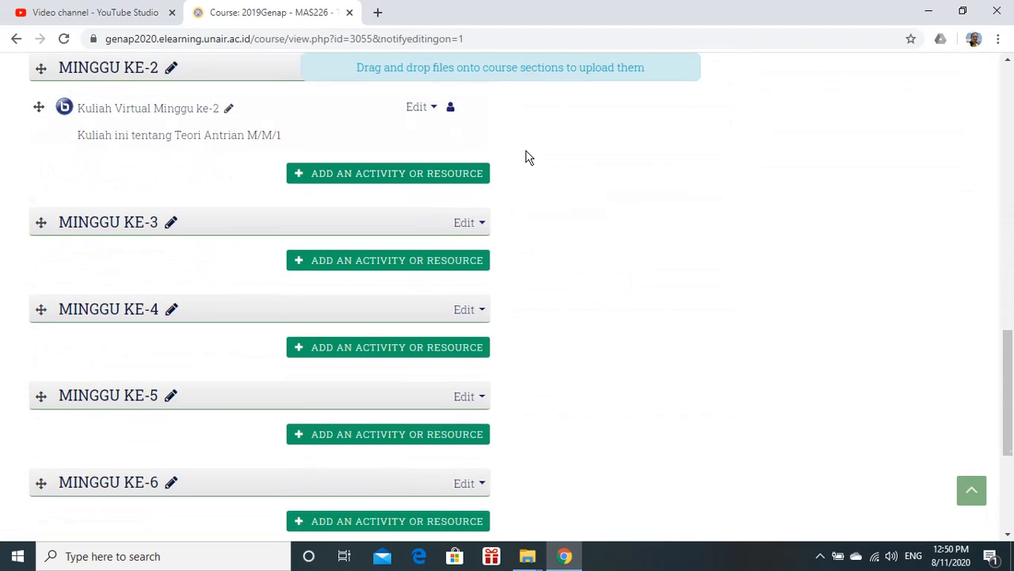
{"action": "left_click", "coordinate": [433, 172]}
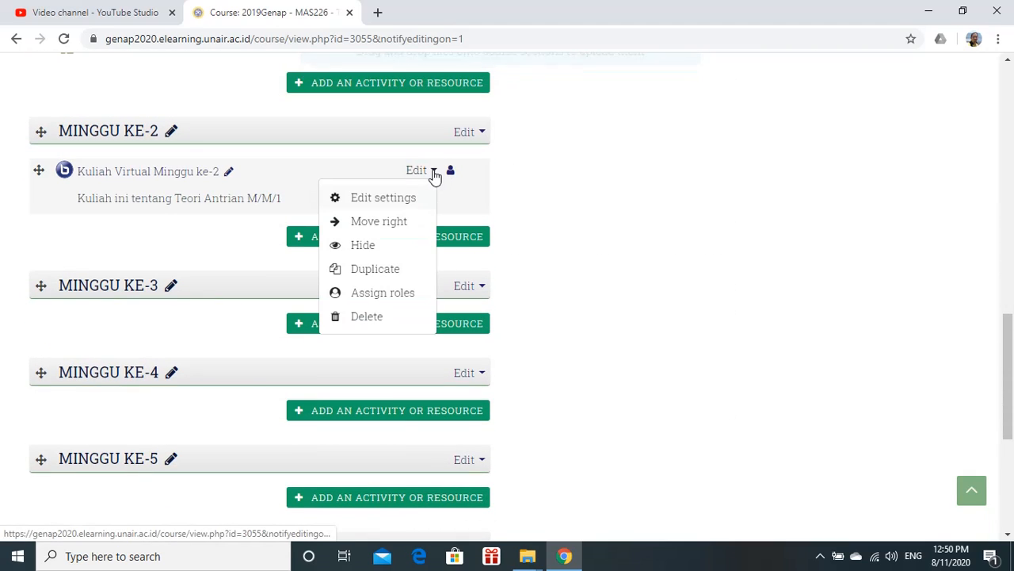
{"action": "left_click", "coordinate": [400, 199]}
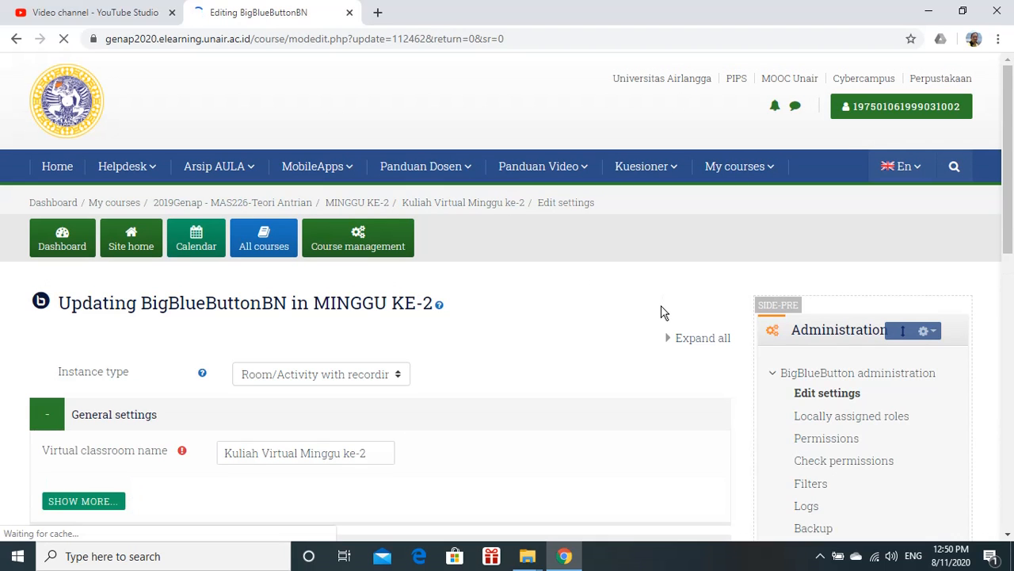
Change the Join open and Join closed dates both to 11 August 2020
{"action": "scroll", "coordinate": [531, 363], "scroll_direction": "down", "scroll_amount": 4}
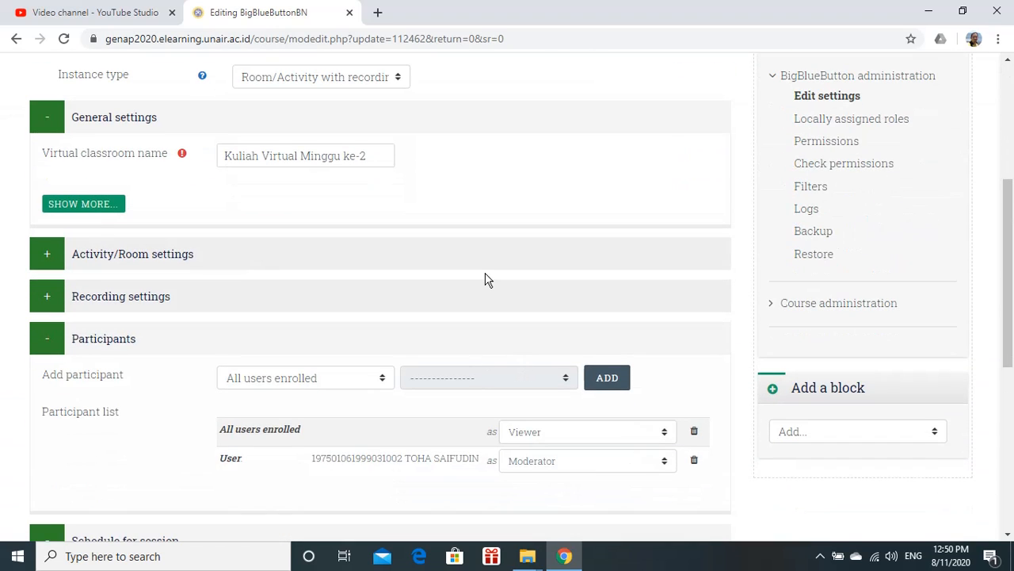
{"action": "scroll", "coordinate": [485, 279], "scroll_direction": "down", "scroll_amount": 4}
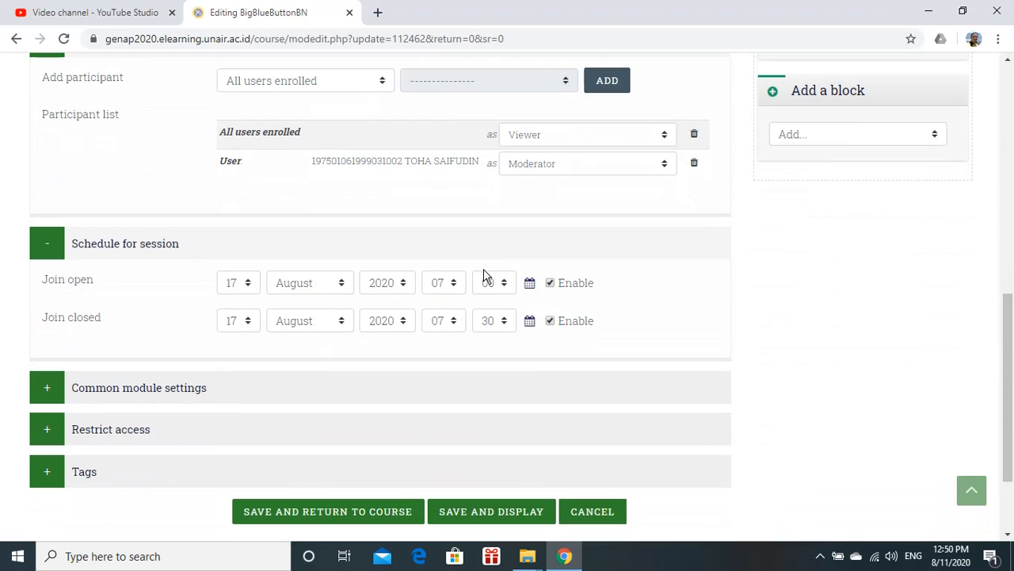
{"action": "left_click", "coordinate": [248, 284]}
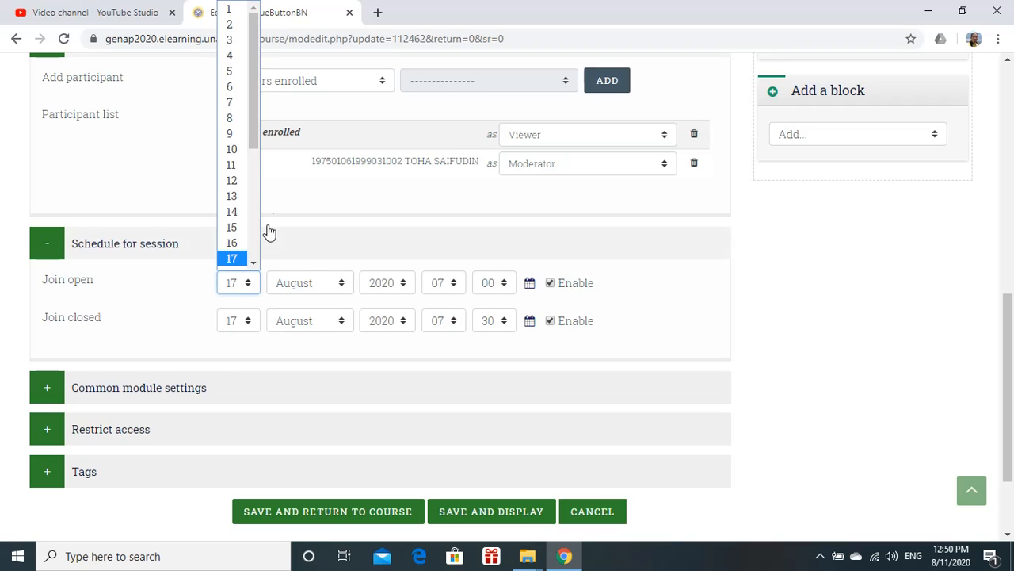
{"action": "left_click", "coordinate": [230, 164]}
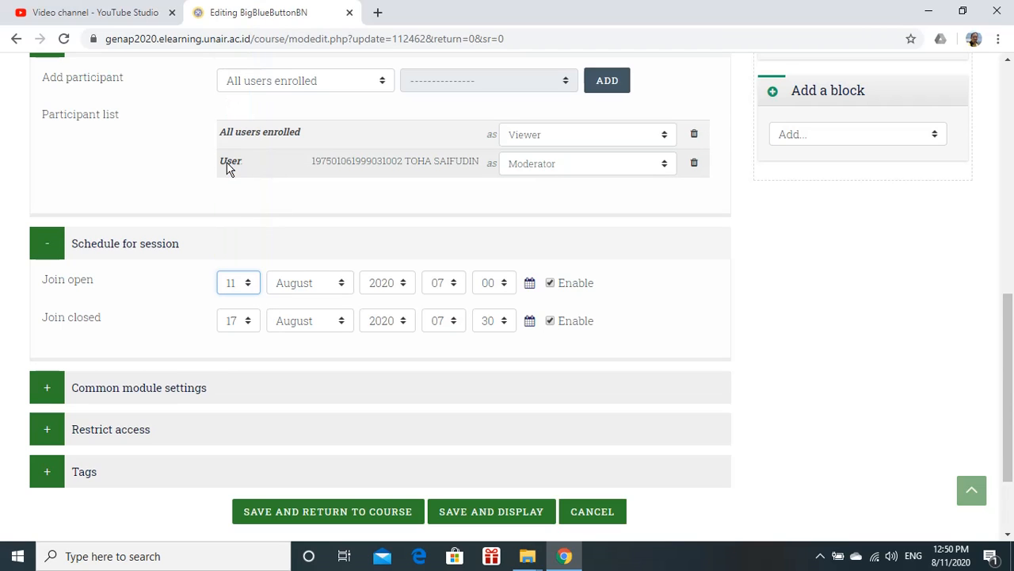
{"action": "left_click", "coordinate": [248, 322]}
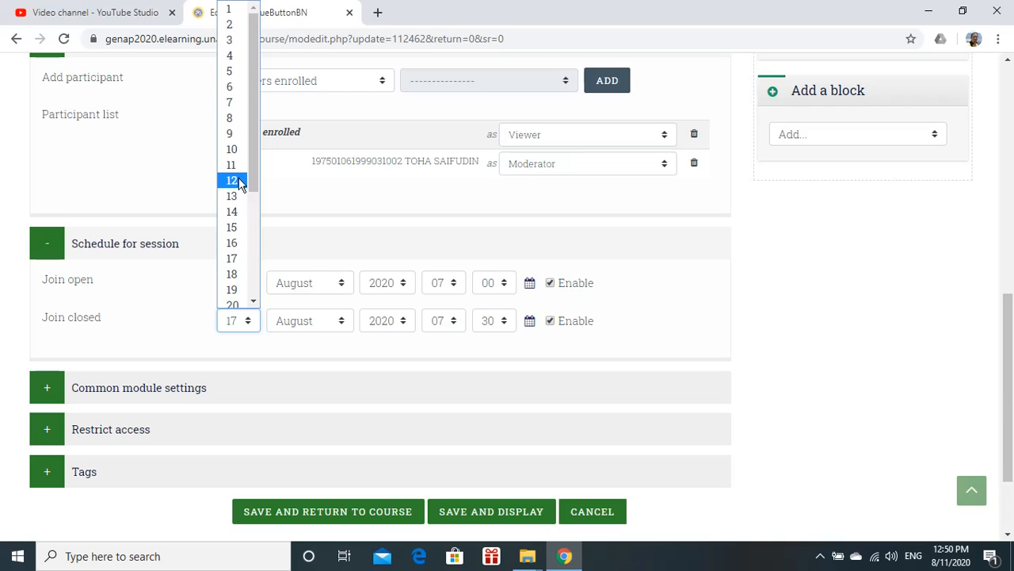
{"action": "left_click", "coordinate": [232, 164]}
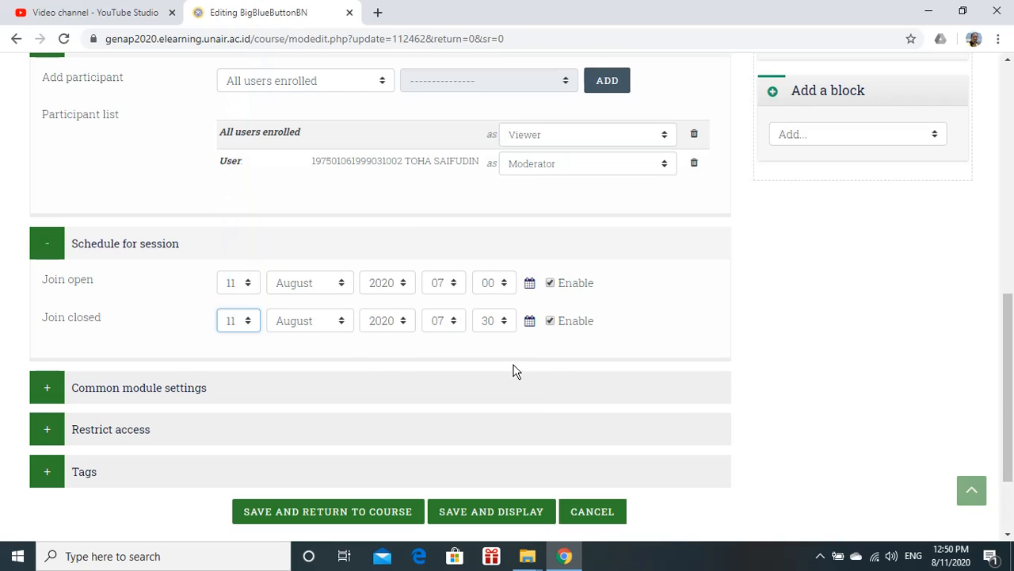
Set the Join open time to 12:50
{"action": "left_click", "coordinate": [455, 290]}
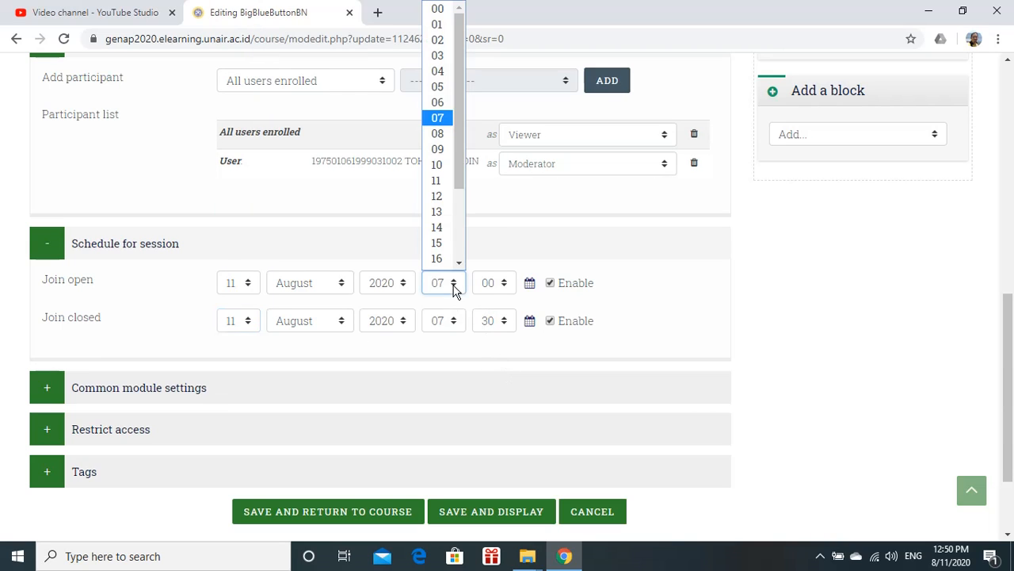
{"action": "left_click", "coordinate": [444, 197]}
{"action": "left_click", "coordinate": [510, 290]}
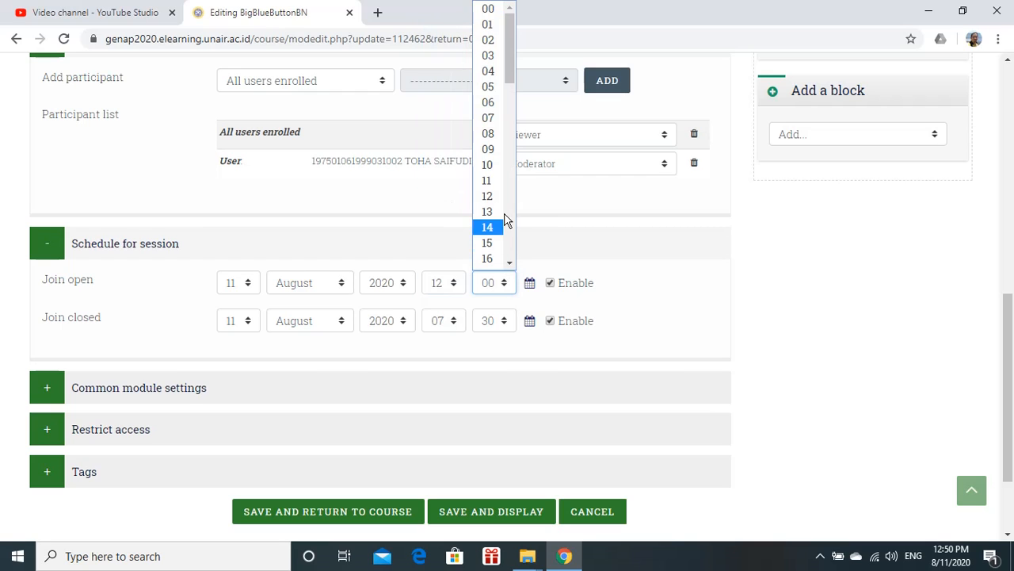
{"action": "scroll", "coordinate": [507, 228], "scroll_direction": "down", "scroll_amount": 5}
{"action": "scroll", "coordinate": [504, 217], "scroll_direction": "down", "scroll_amount": 3}
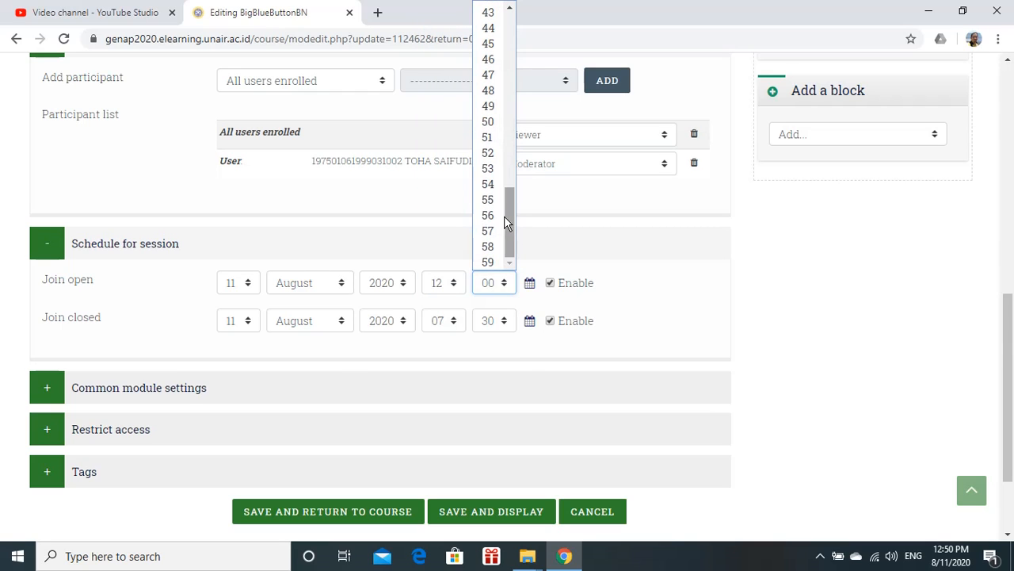
{"action": "left_click", "coordinate": [488, 121]}
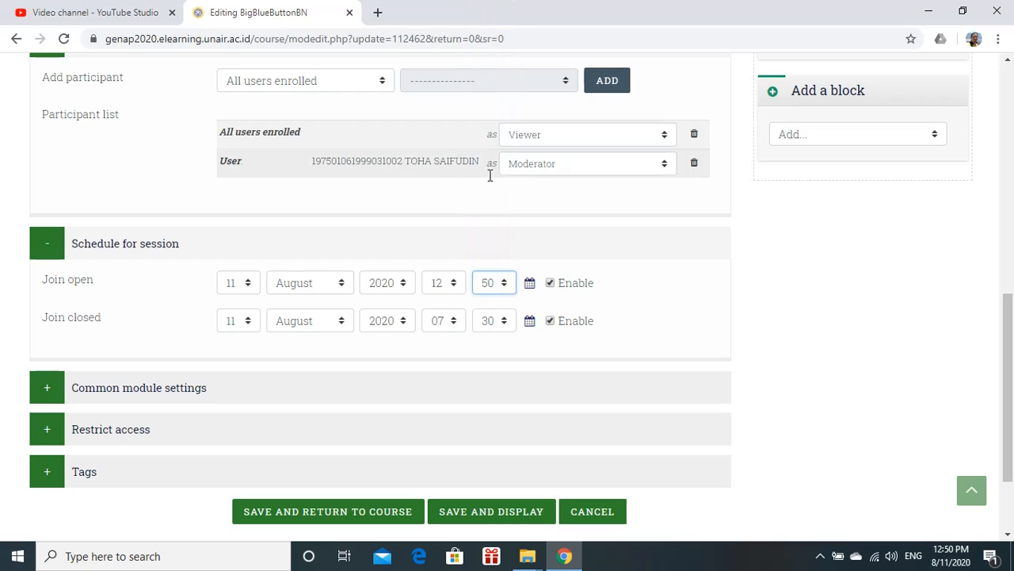
Set the Join closed time to 13:30
{"action": "left_click", "coordinate": [453, 321]}
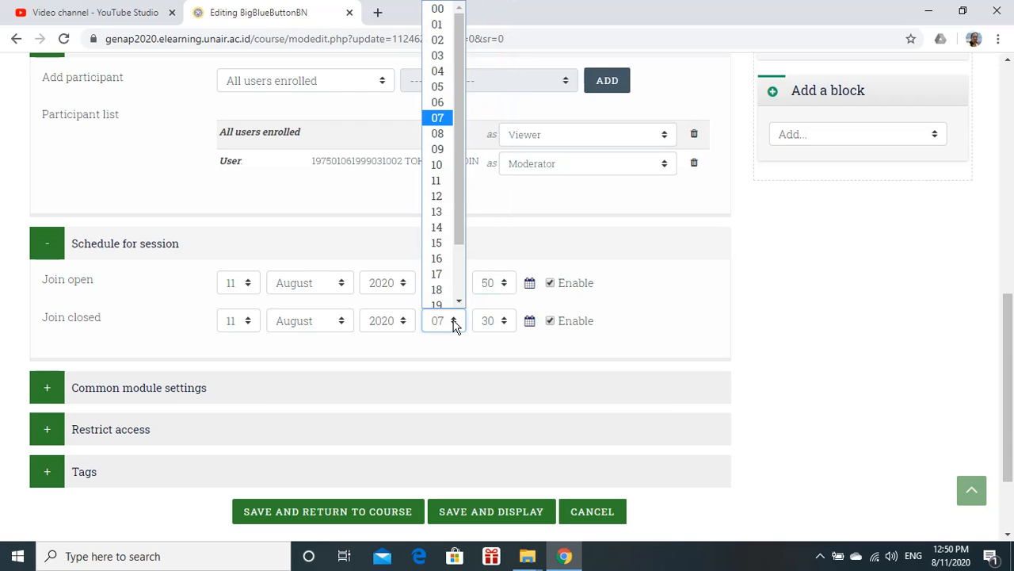
{"action": "left_click", "coordinate": [438, 212]}
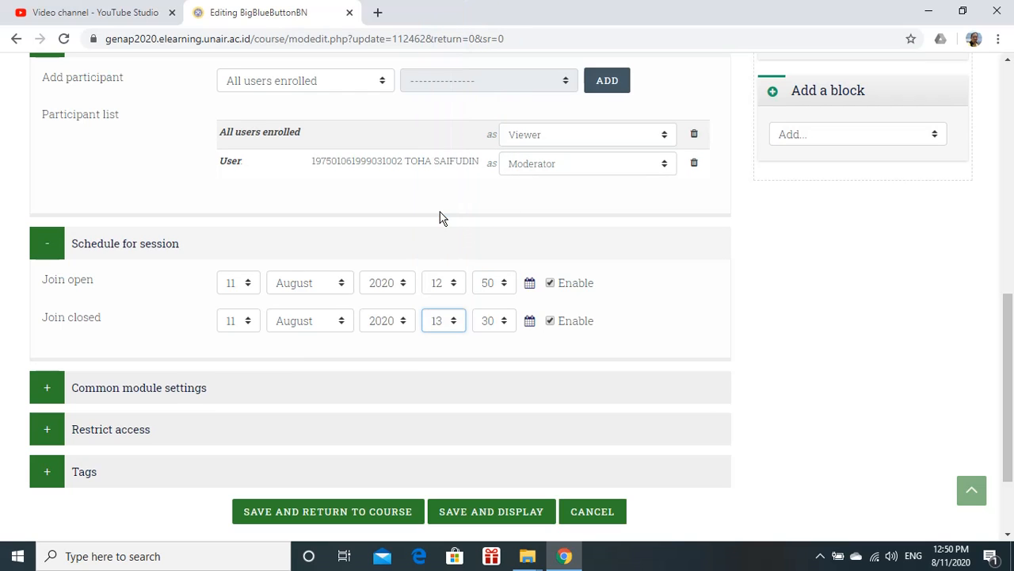
{"action": "left_click", "coordinate": [504, 323]}
{"action": "scroll", "coordinate": [503, 293], "scroll_direction": "down", "scroll_amount": 4}
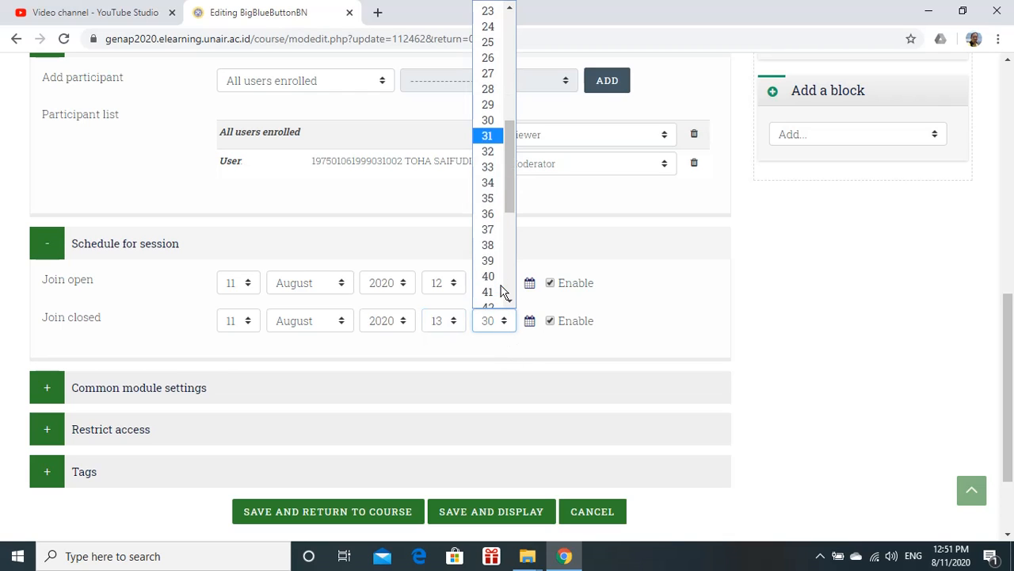
{"action": "left_click", "coordinate": [493, 121]}
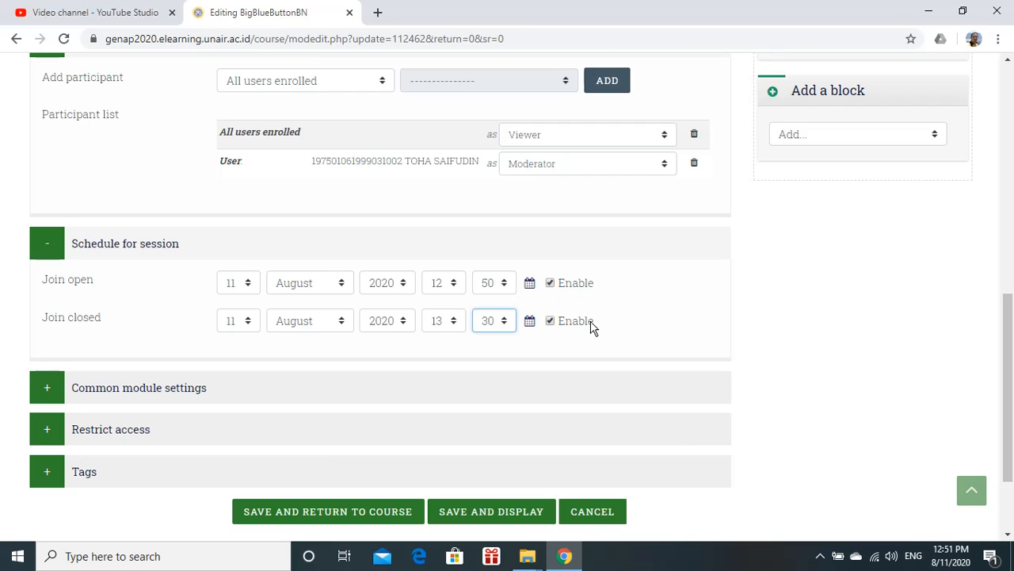
Save the activity, return to the course, and turn editing off
{"action": "scroll", "coordinate": [668, 362], "scroll_direction": "down", "scroll_amount": 3}
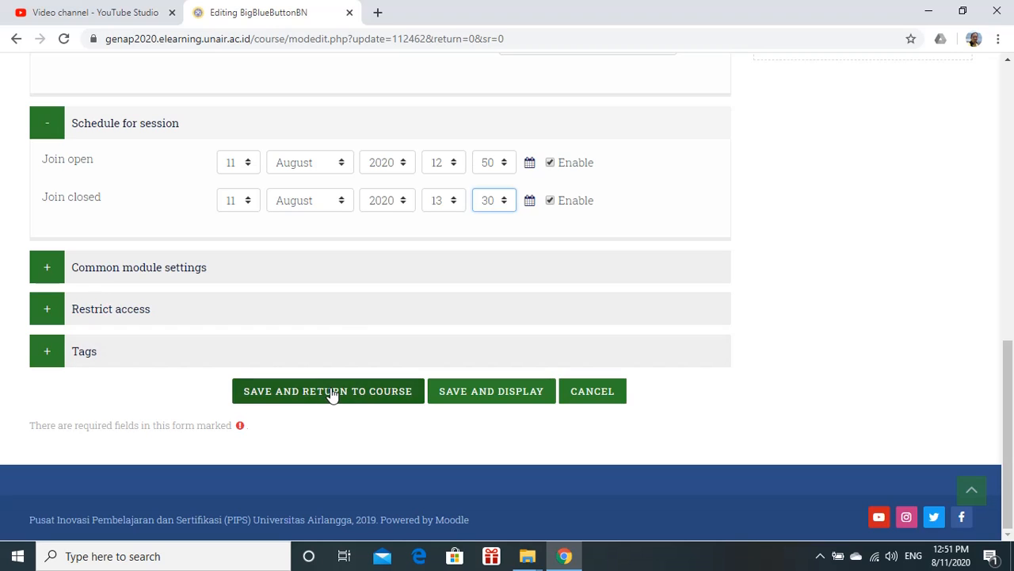
{"action": "left_click", "coordinate": [333, 396]}
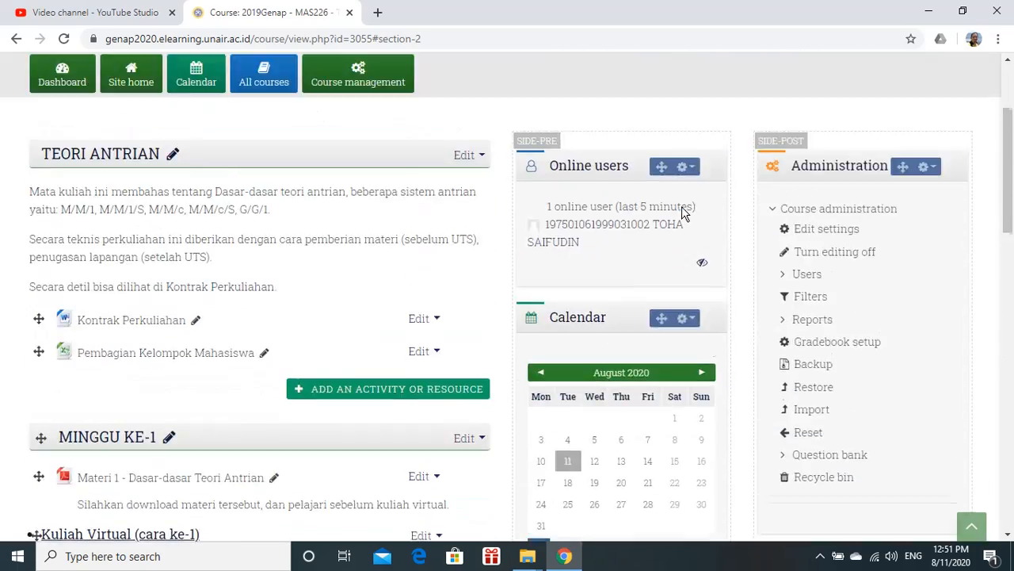
{"action": "scroll", "coordinate": [680, 218], "scroll_direction": "up", "scroll_amount": 8}
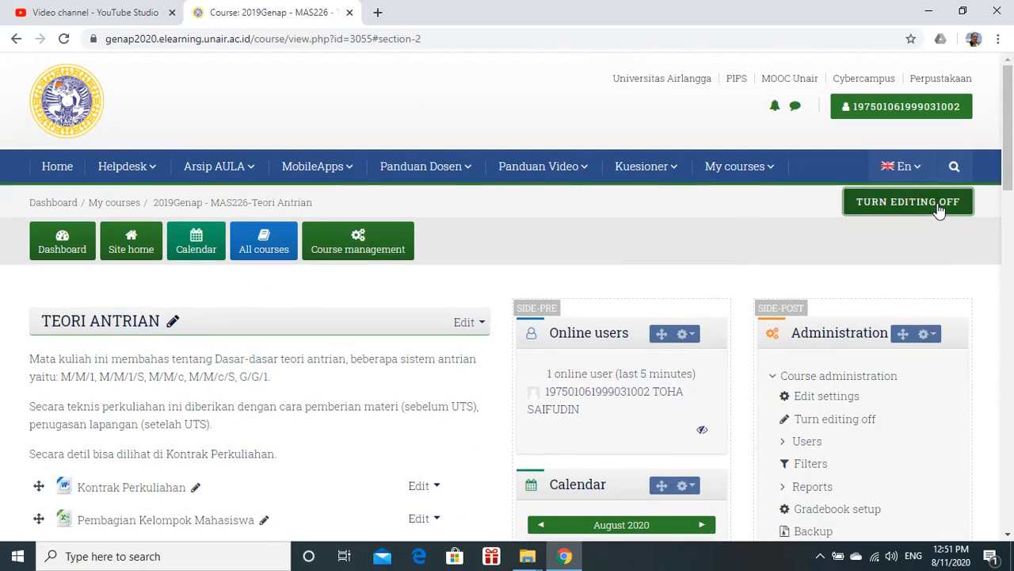
{"action": "left_click", "coordinate": [939, 210]}
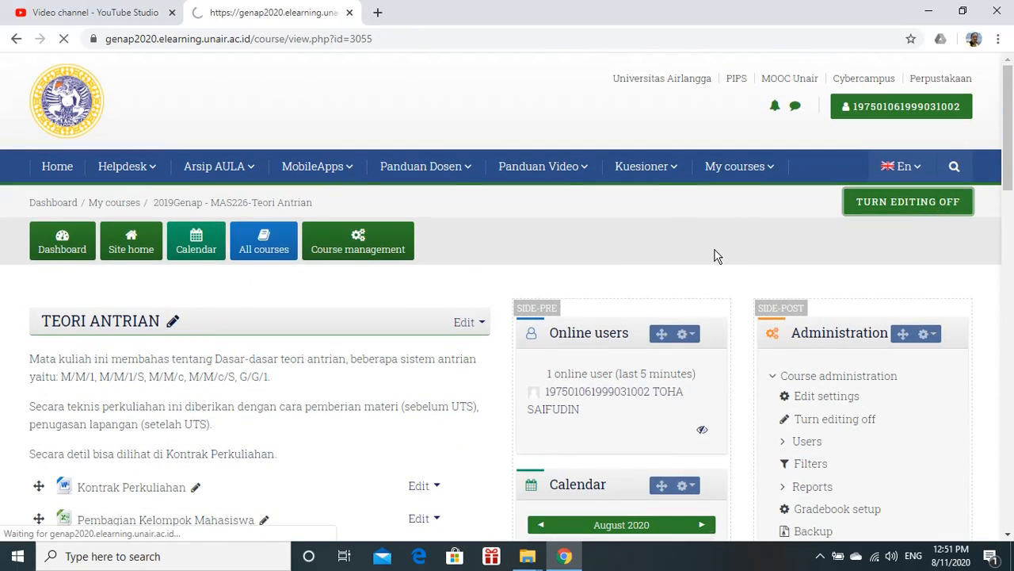
Open the week 2 virtual classroom from the course page
{"action": "scroll", "coordinate": [400, 319], "scroll_direction": "down", "scroll_amount": 2}
{"action": "scroll", "coordinate": [400, 320], "scroll_direction": "down", "scroll_amount": 15}
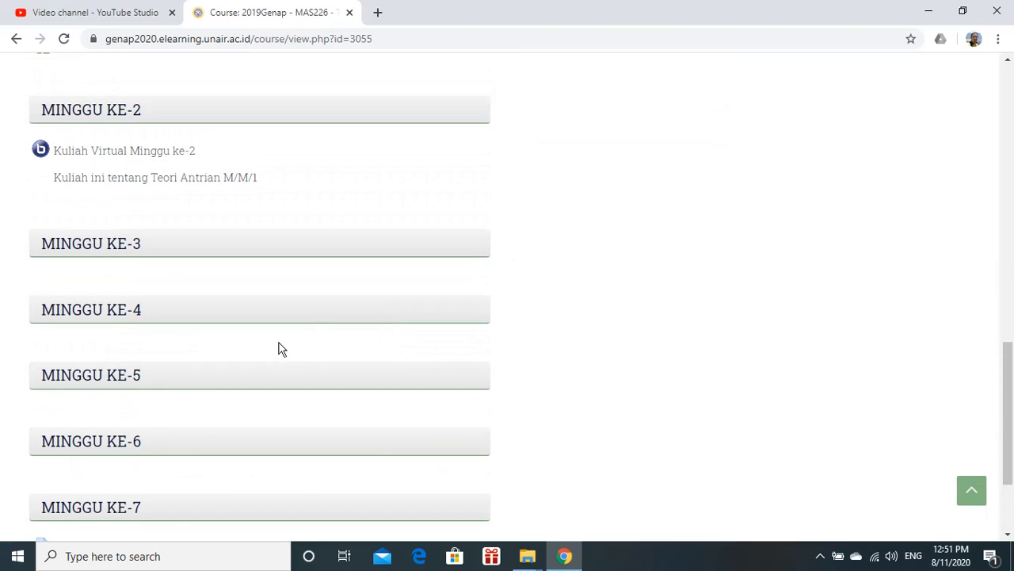
{"action": "left_click", "coordinate": [109, 161]}
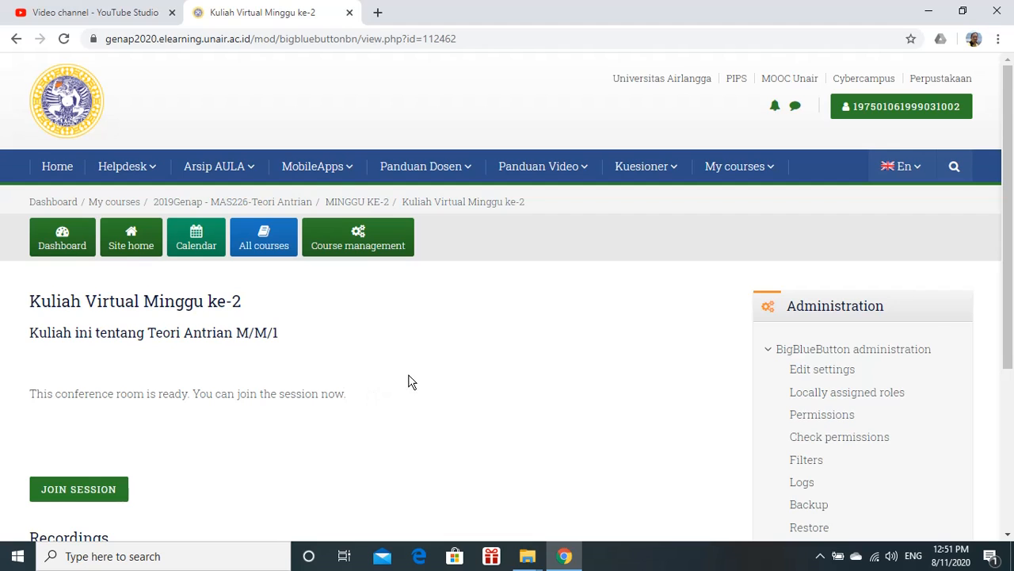
Join the virtual classroom session with microphone audio and confirm the echo test
{"action": "scroll", "coordinate": [410, 384], "scroll_direction": "down", "scroll_amount": 1}
{"action": "scroll", "coordinate": [301, 384], "scroll_direction": "down", "scroll_amount": 1}
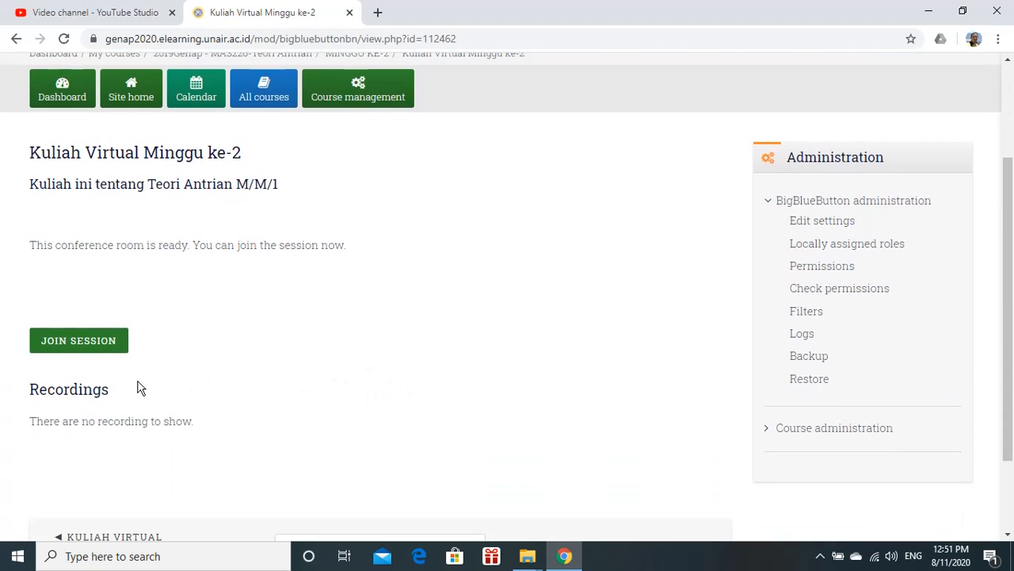
{"action": "left_click", "coordinate": [80, 346]}
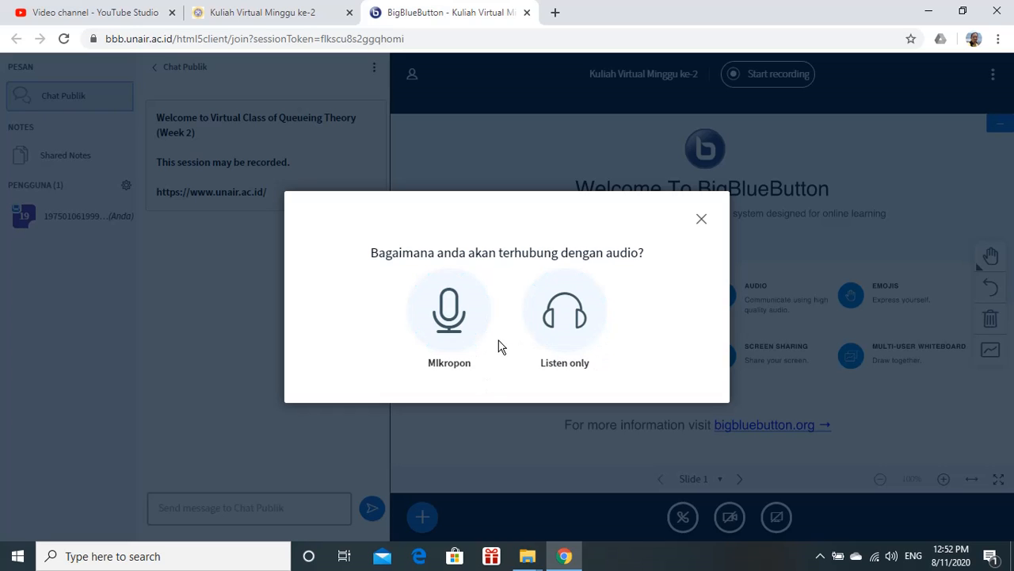
{"action": "left_click", "coordinate": [457, 321]}
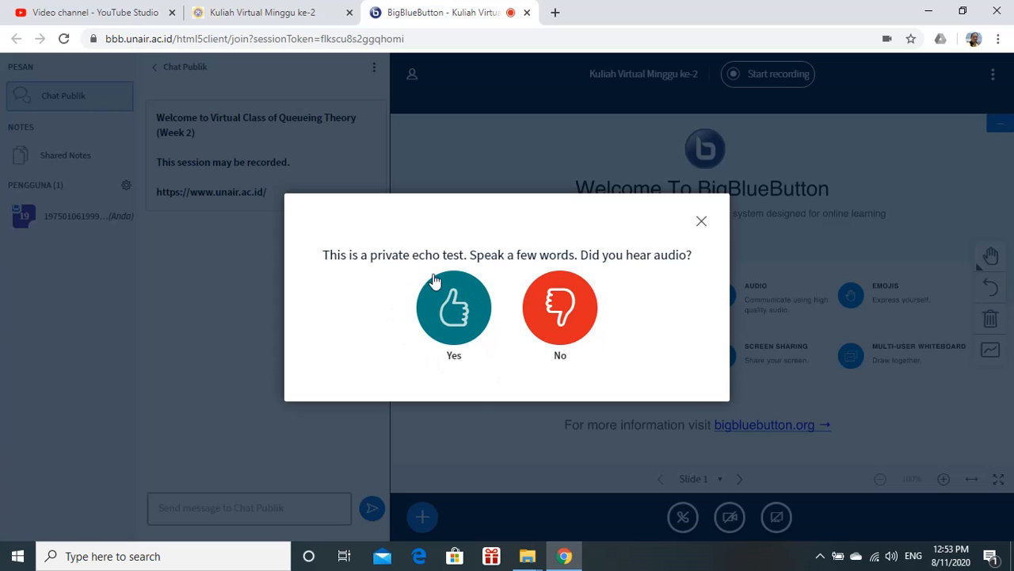
{"action": "left_click", "coordinate": [427, 319]}
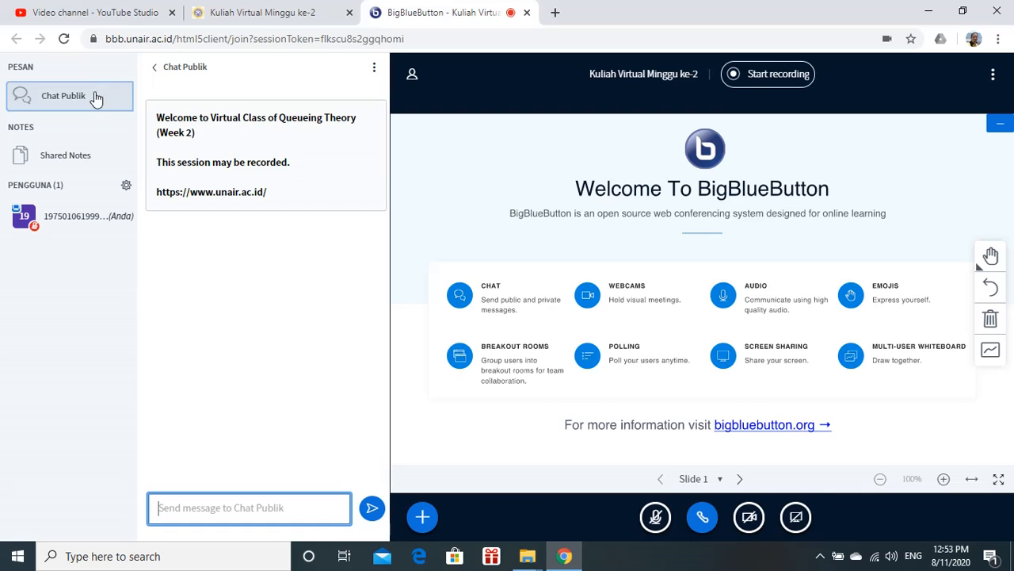
Send the message "percobaan" in the public chat
{"action": "left_click", "coordinate": [96, 97]}
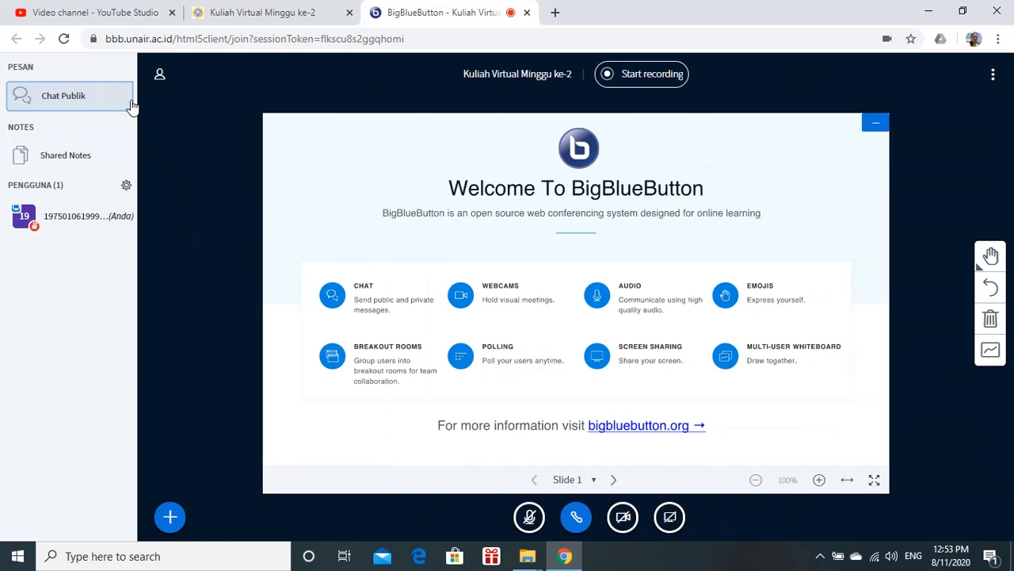
{"action": "left_click", "coordinate": [87, 95]}
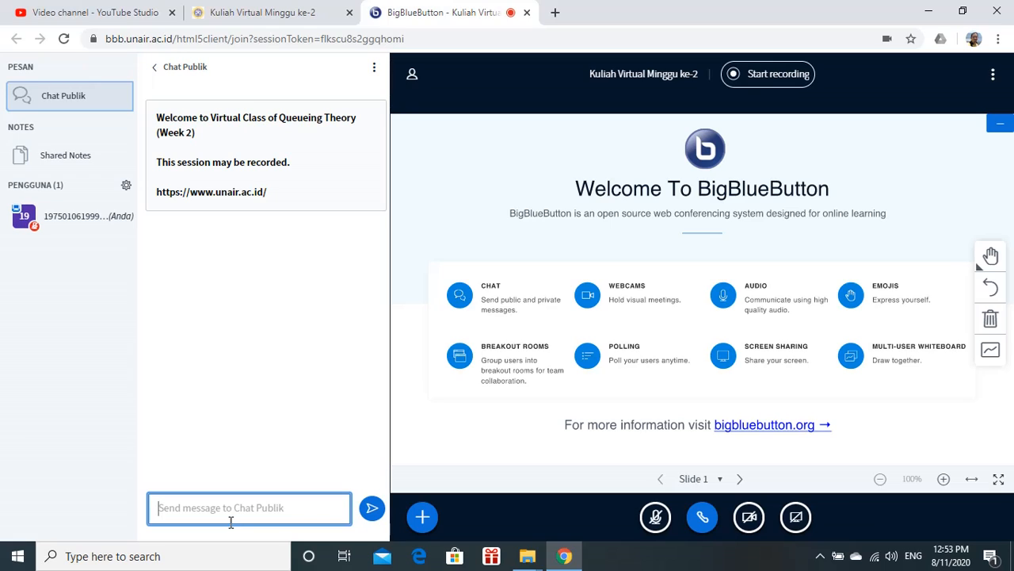
{"action": "type", "text": "percobaan"}
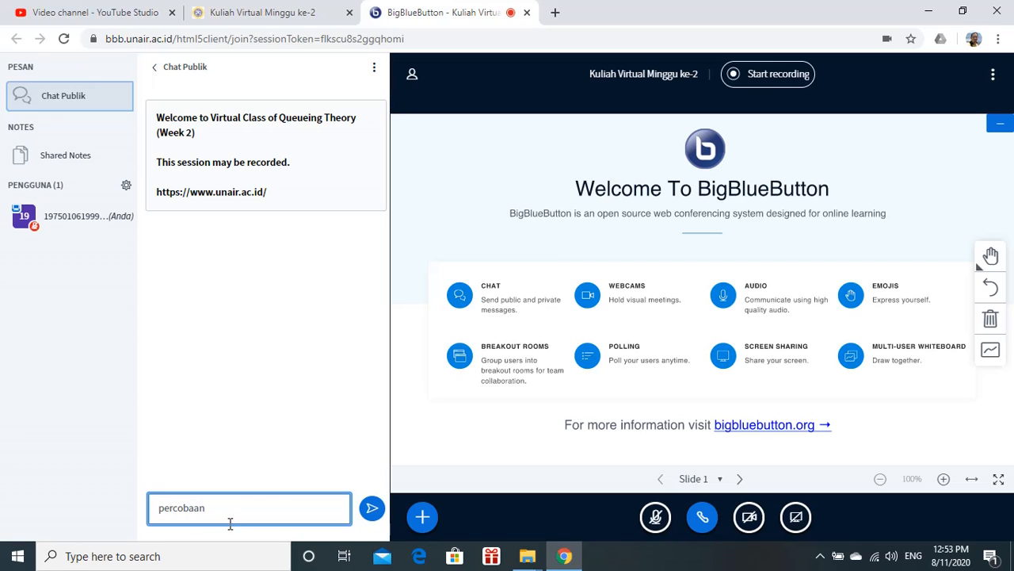
{"action": "key", "text": "Return"}
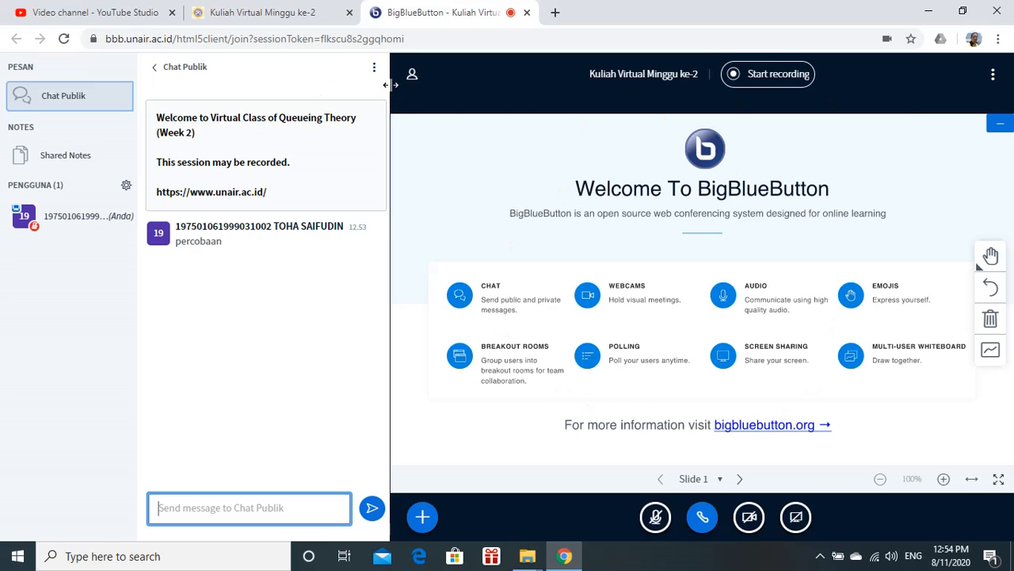
Narrow the public chat panel and then close it
{"action": "left_click_drag", "start_coordinate": [389, 85], "coordinate": [267, 89]}
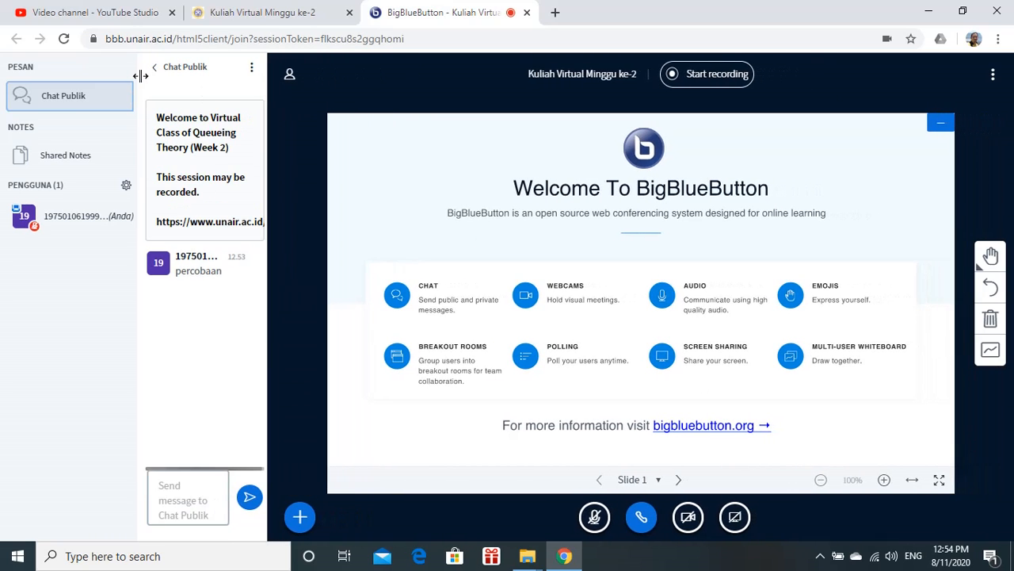
{"action": "left_click", "coordinate": [156, 70]}
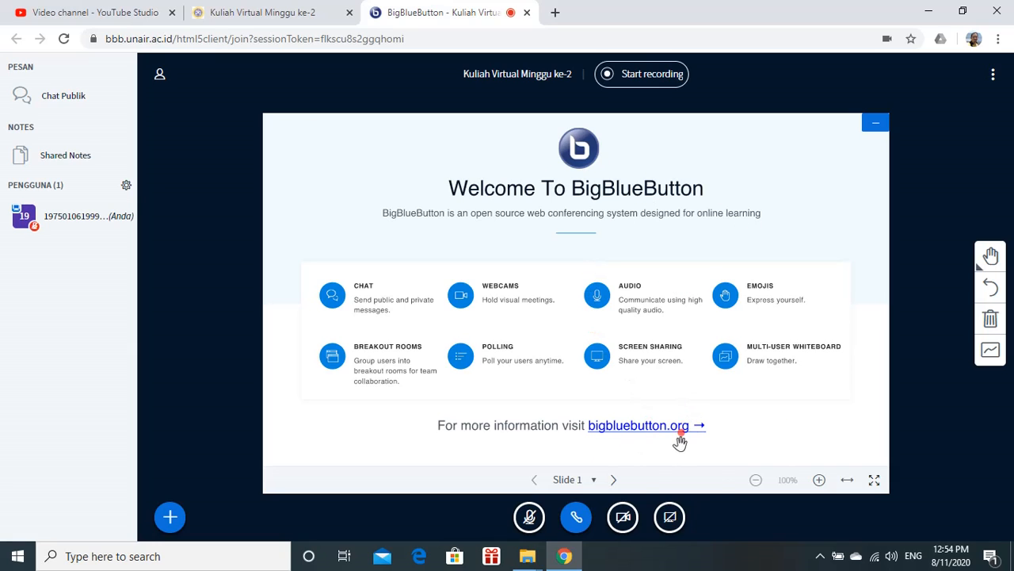
Go to Slide 2 of the presentation
{"action": "left_click", "coordinate": [594, 480]}
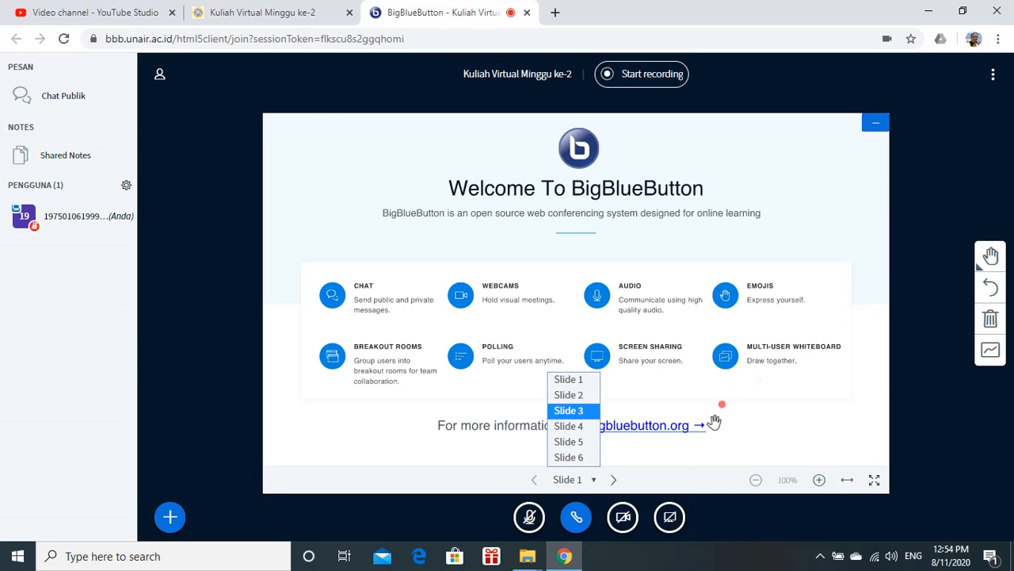
{"action": "left_click", "coordinate": [900, 402]}
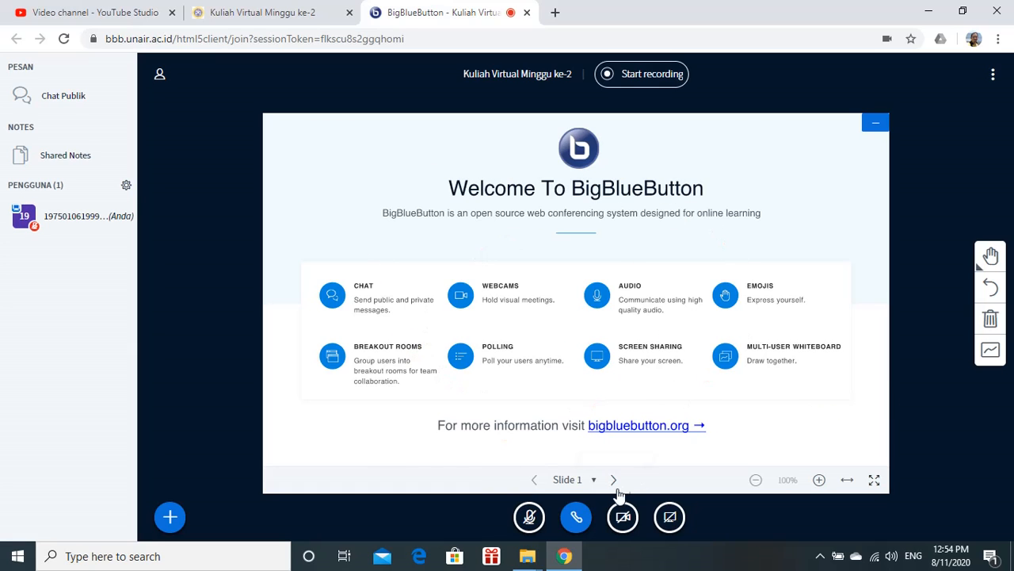
{"action": "left_click", "coordinate": [615, 480]}
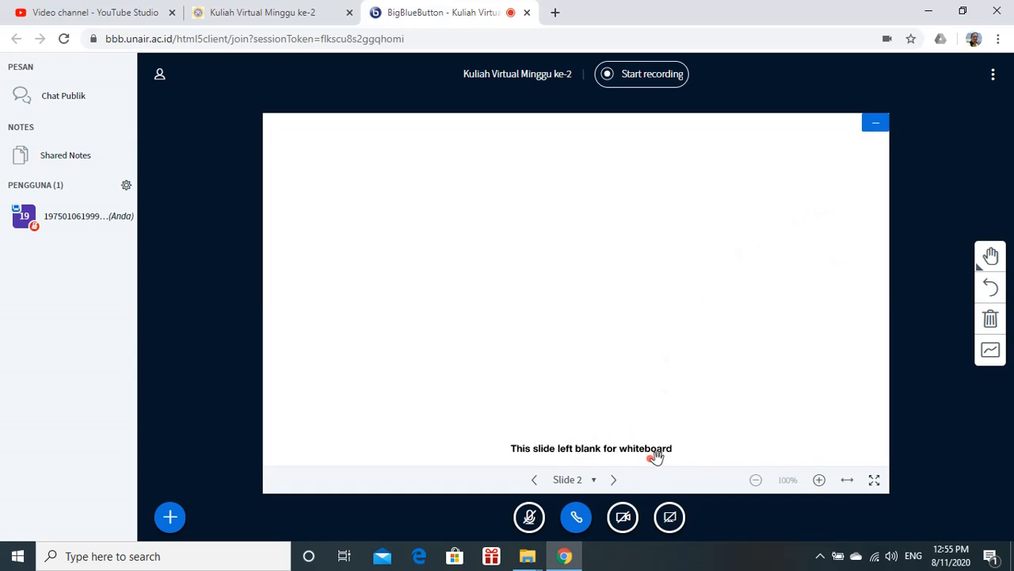
Select the Pencil tool with thickness 2 and draw a red squiggle on the whiteboard
{"action": "left_click", "coordinate": [991, 257]}
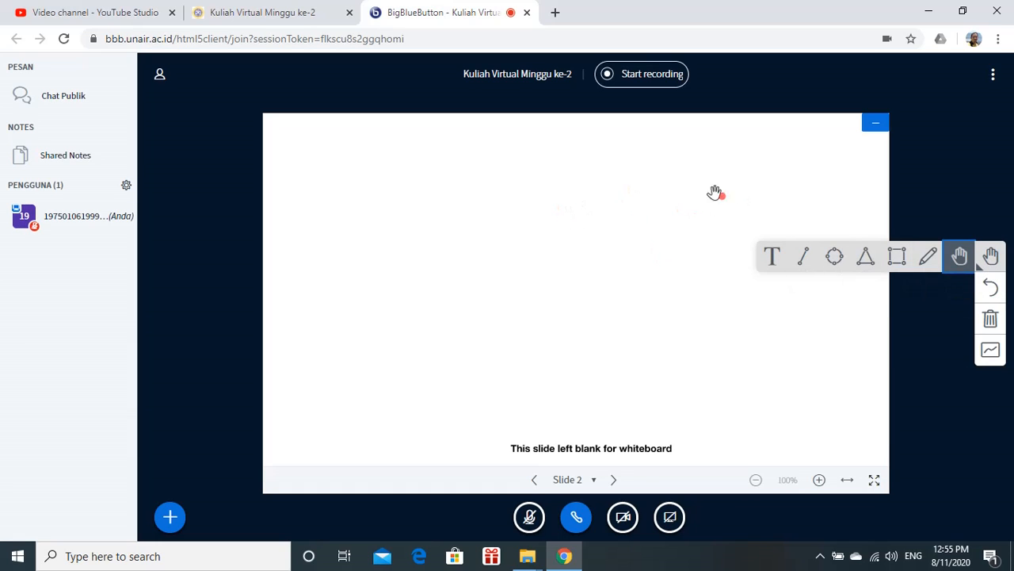
{"action": "left_click", "coordinate": [929, 258]}
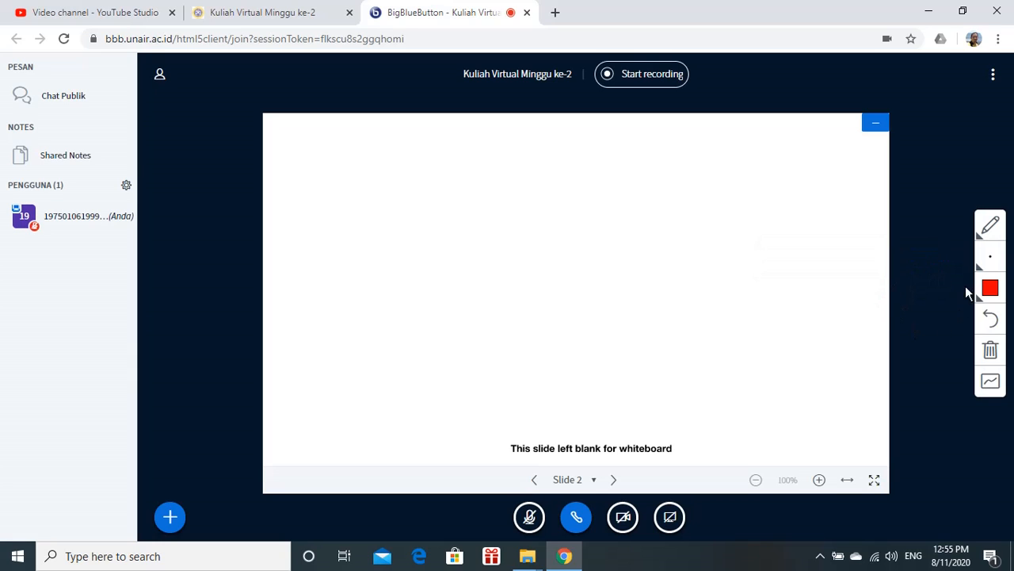
{"action": "left_click", "coordinate": [991, 262]}
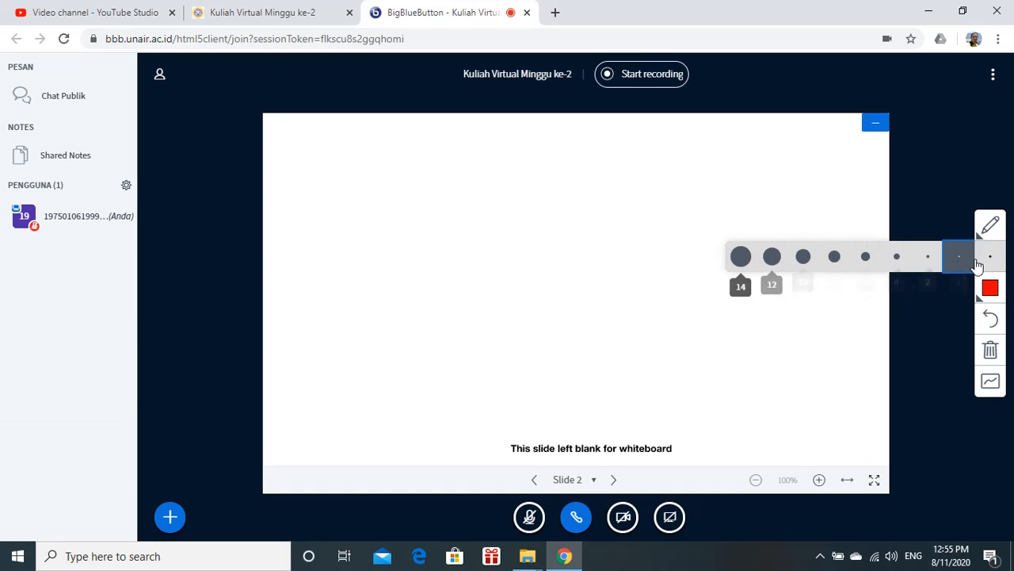
{"action": "left_click", "coordinate": [929, 261]}
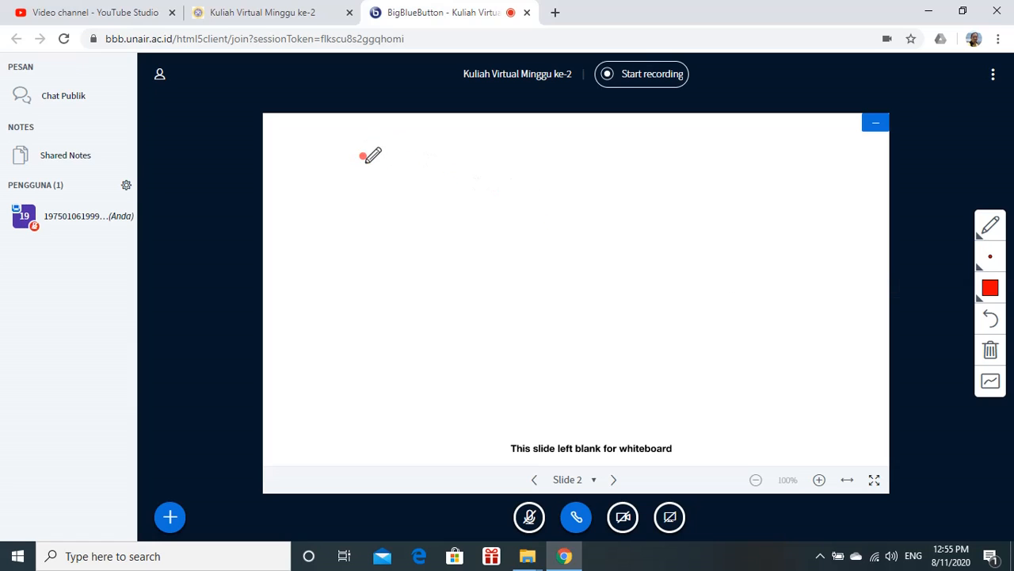
{"action": "left_click_drag", "start_coordinate": [363, 157], "coordinate": [391, 168]}
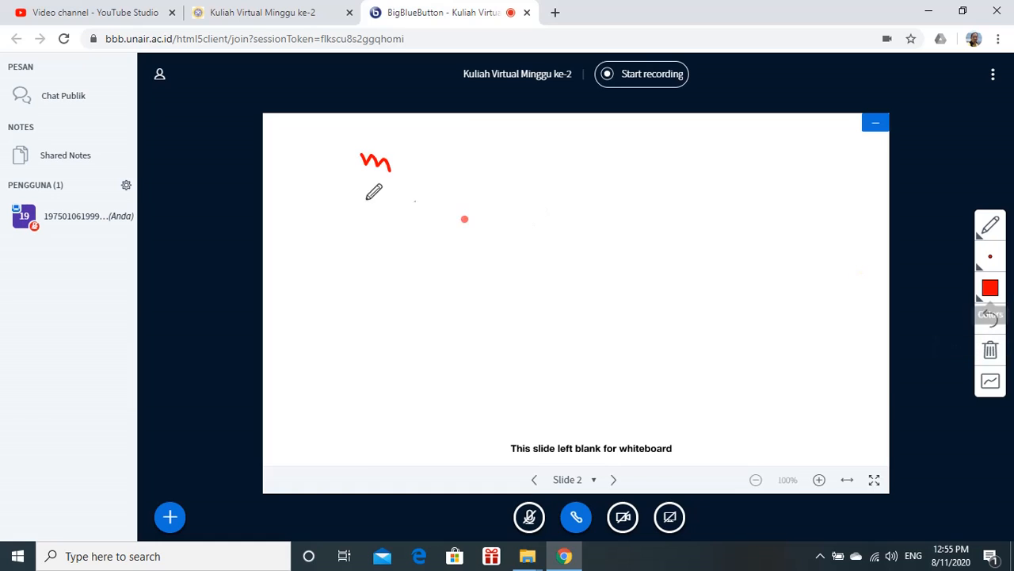
Switch the pencil colour to Blue and draw a blue squiggle beside the red one
{"action": "left_click", "coordinate": [996, 293]}
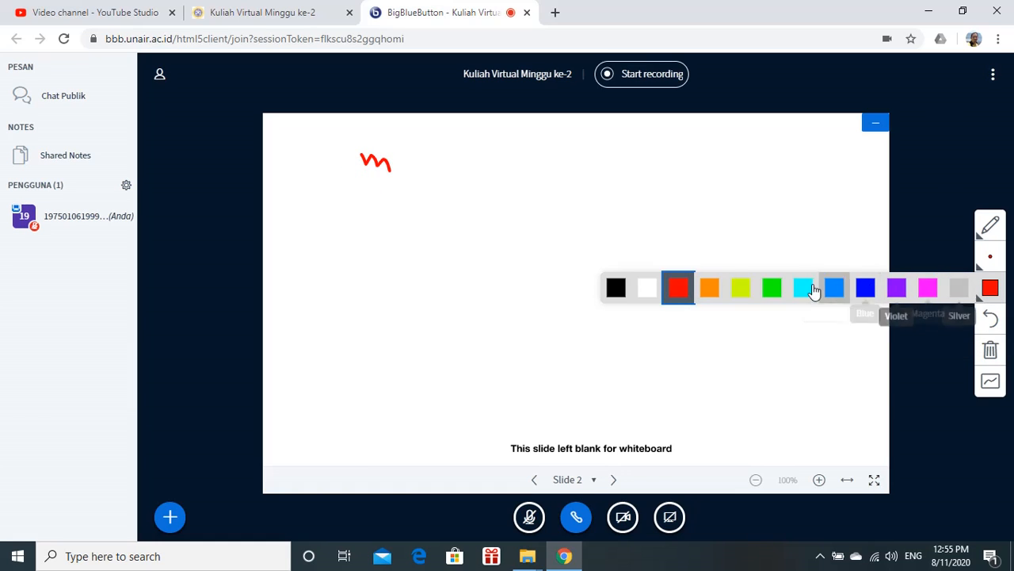
{"action": "left_click", "coordinate": [867, 292]}
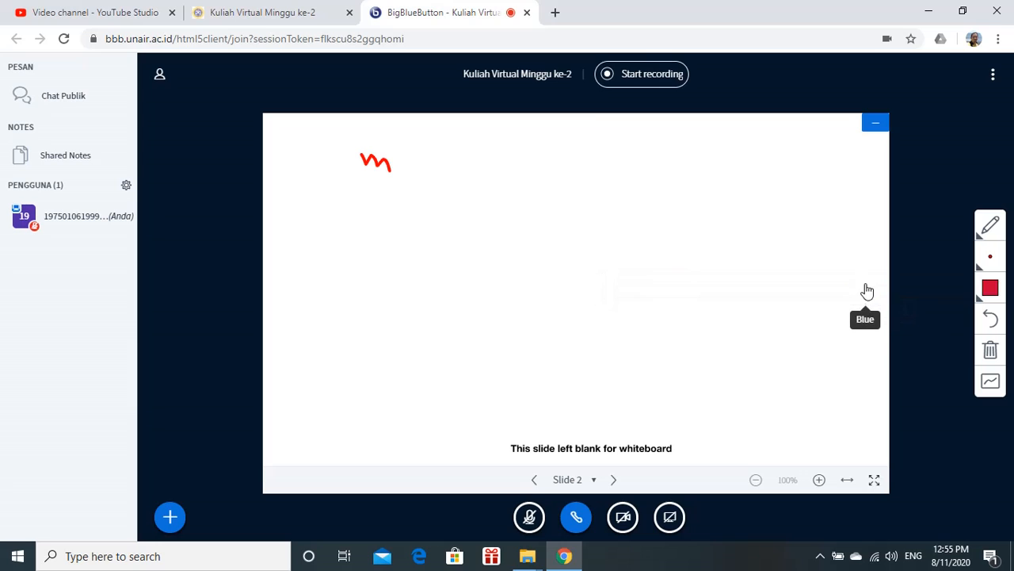
{"action": "mouse_move", "coordinate": [410, 159]}
{"action": "left_mouse_down"}
{"action": "mouse_move", "coordinate": [410, 168]}
{"action": "mouse_move", "coordinate": [447, 180]}
{"action": "left_mouse_up"}
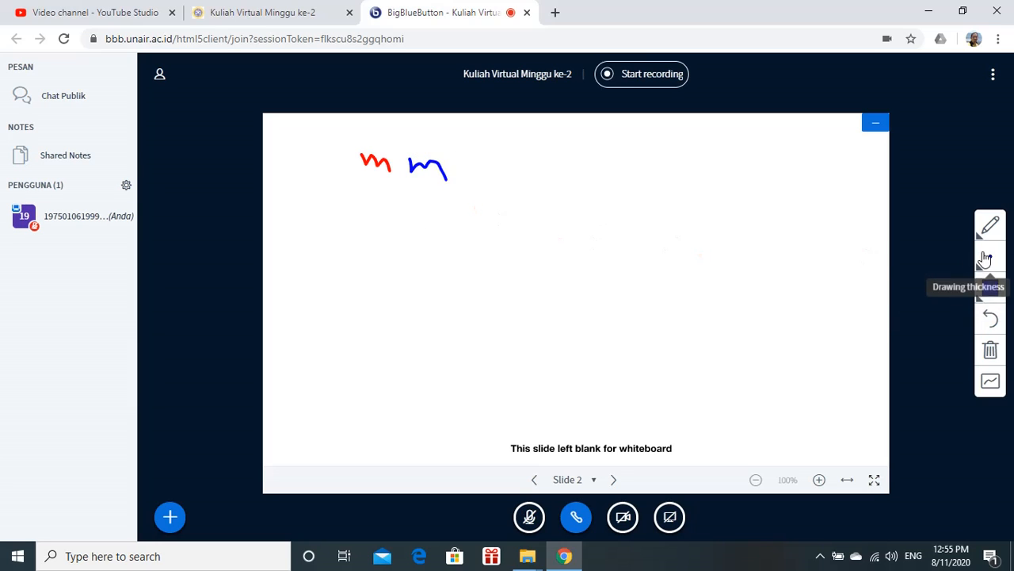
Increase the pencil thickness and draw a thick blue stroke
{"action": "left_click", "coordinate": [987, 256]}
{"action": "left_click", "coordinate": [836, 256]}
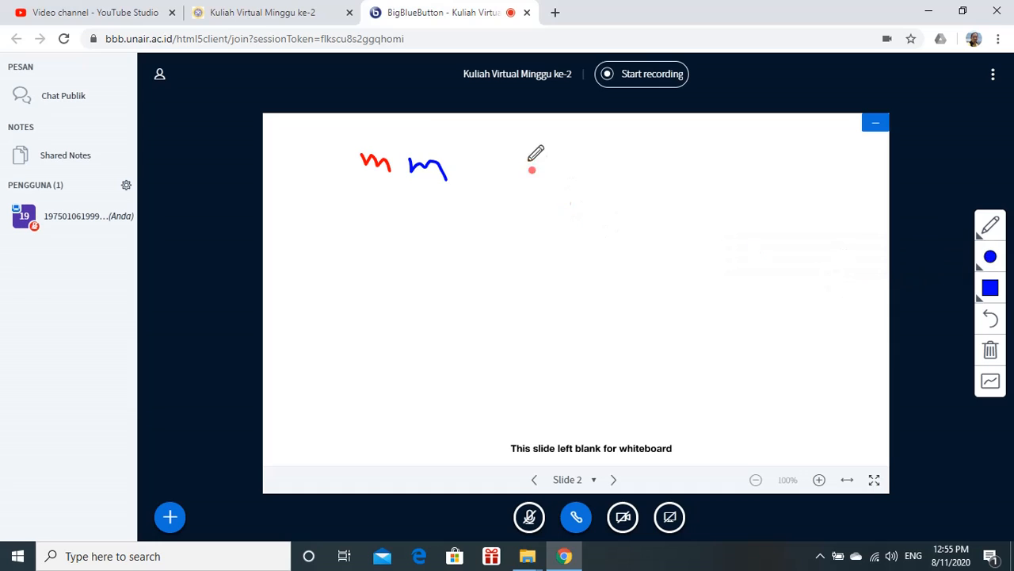
{"action": "mouse_move", "coordinate": [491, 158]}
{"action": "left_mouse_down"}
{"action": "mouse_move", "coordinate": [539, 168]}
{"action": "mouse_move", "coordinate": [547, 186]}
{"action": "left_mouse_up"}
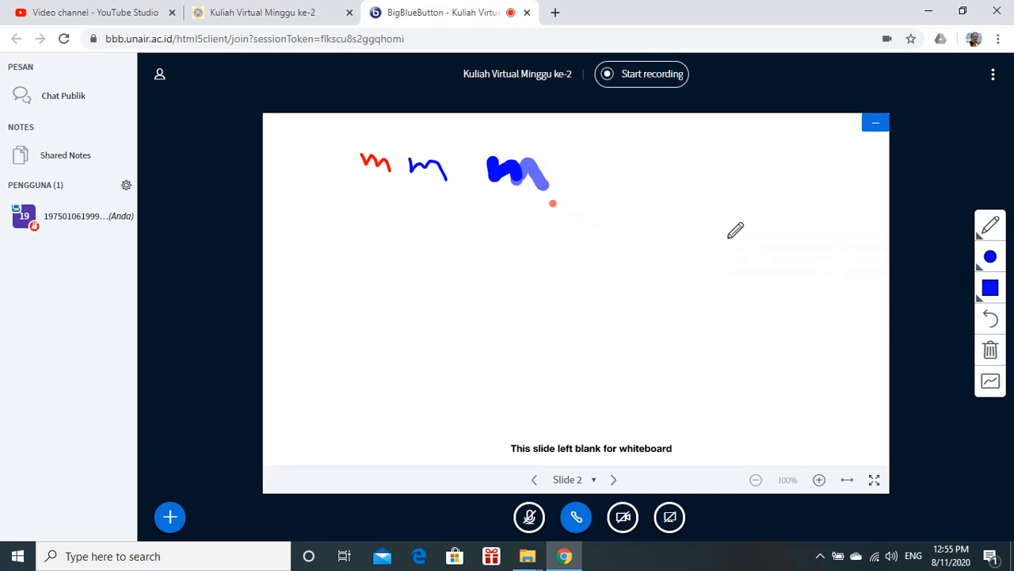
Set the pencil thickness to 1 and draw a thin blue zigzag
{"action": "left_click", "coordinate": [989, 256]}
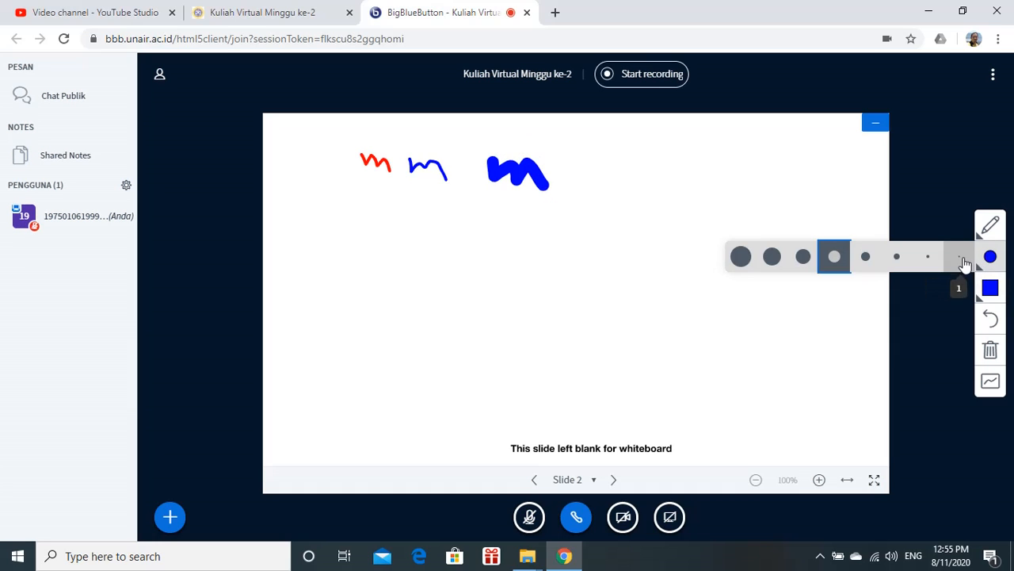
{"action": "left_click", "coordinate": [963, 262]}
{"action": "mouse_move", "coordinate": [573, 183]}
{"action": "left_mouse_down"}
{"action": "mouse_move", "coordinate": [608, 168]}
{"action": "mouse_move", "coordinate": [619, 186]}
{"action": "mouse_move", "coordinate": [637, 187]}
{"action": "left_mouse_up"}
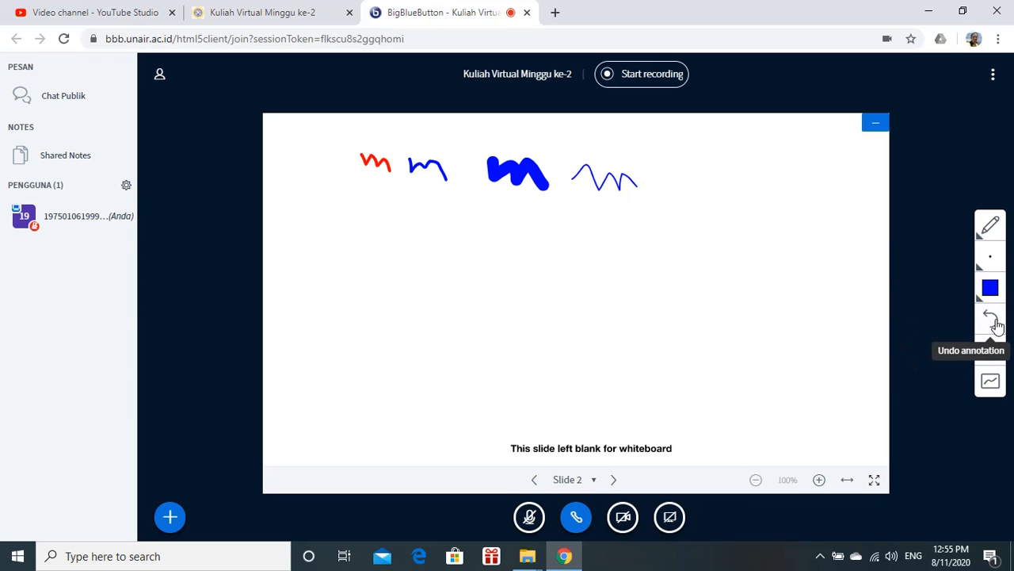
Undo the recent blue annotations
{"action": "left_click", "coordinate": [992, 321]}
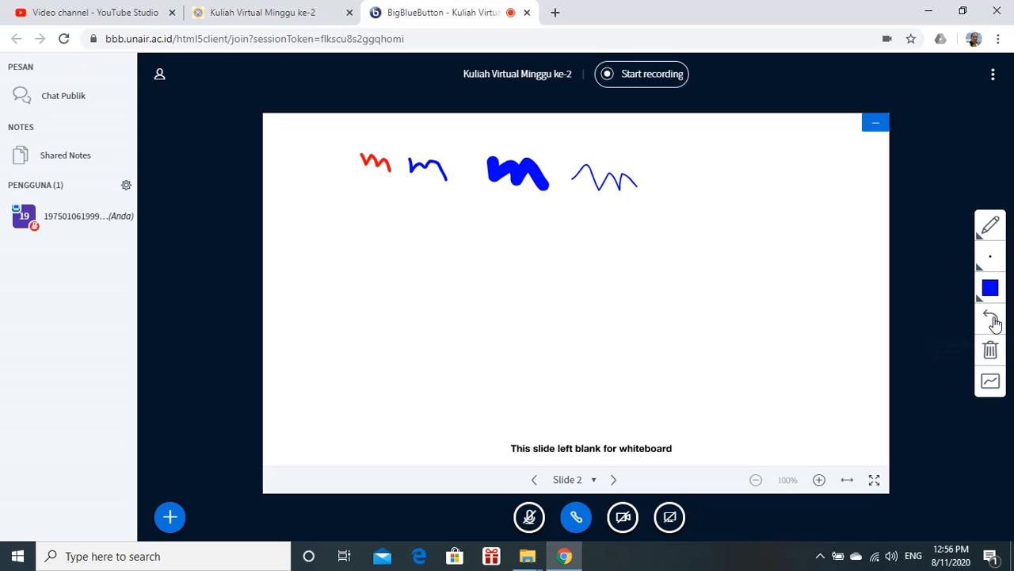
{"action": "left_click", "coordinate": [989, 321]}
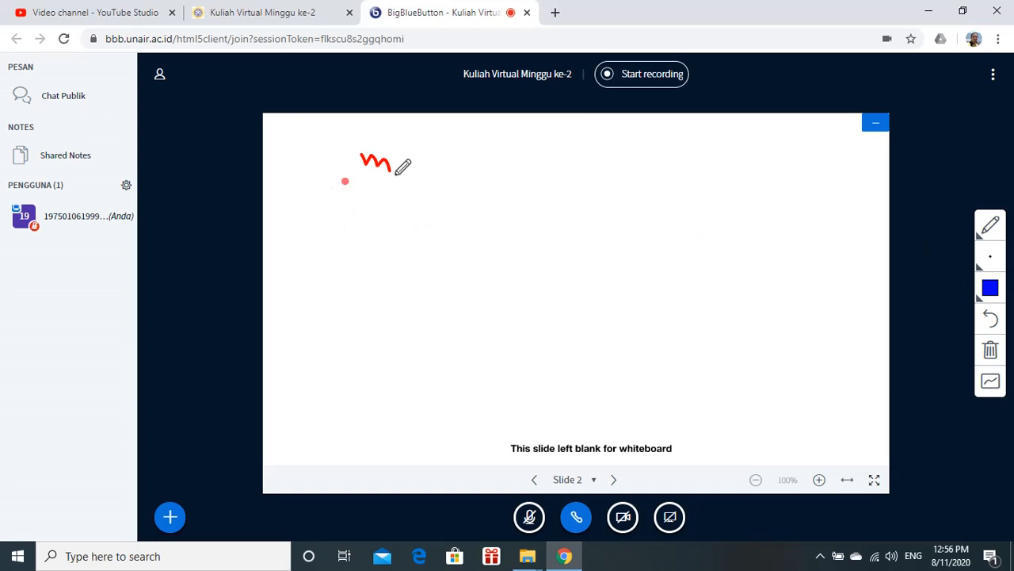
Handwrite "Slide 2" on the whiteboard and draw two lines beneath it
{"action": "mouse_move", "coordinate": [393, 194]}
{"action": "left_mouse_down"}
{"action": "mouse_move", "coordinate": [399, 249]}
{"action": "mouse_move", "coordinate": [439, 233]}
{"action": "mouse_move", "coordinate": [489, 256]}
{"action": "mouse_move", "coordinate": [492, 240]}
{"action": "mouse_move", "coordinate": [514, 236]}
{"action": "mouse_move", "coordinate": [524, 255]}
{"action": "mouse_move", "coordinate": [512, 235]}
{"action": "mouse_move", "coordinate": [473, 219]}
{"action": "left_mouse_up"}
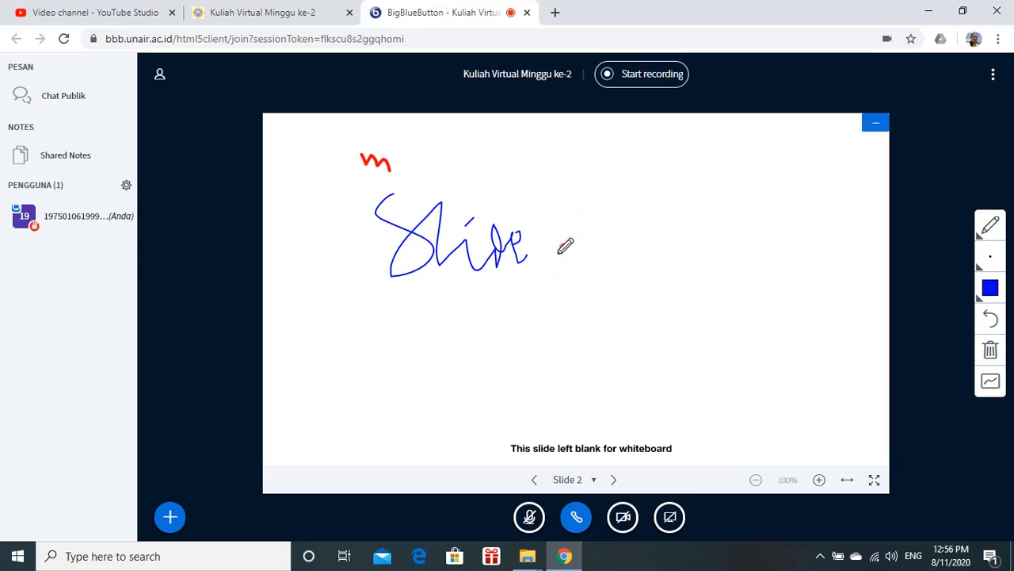
{"action": "mouse_move", "coordinate": [560, 236]}
{"action": "left_mouse_down"}
{"action": "mouse_move", "coordinate": [564, 257]}
{"action": "mouse_move", "coordinate": [594, 263]}
{"action": "left_mouse_up"}
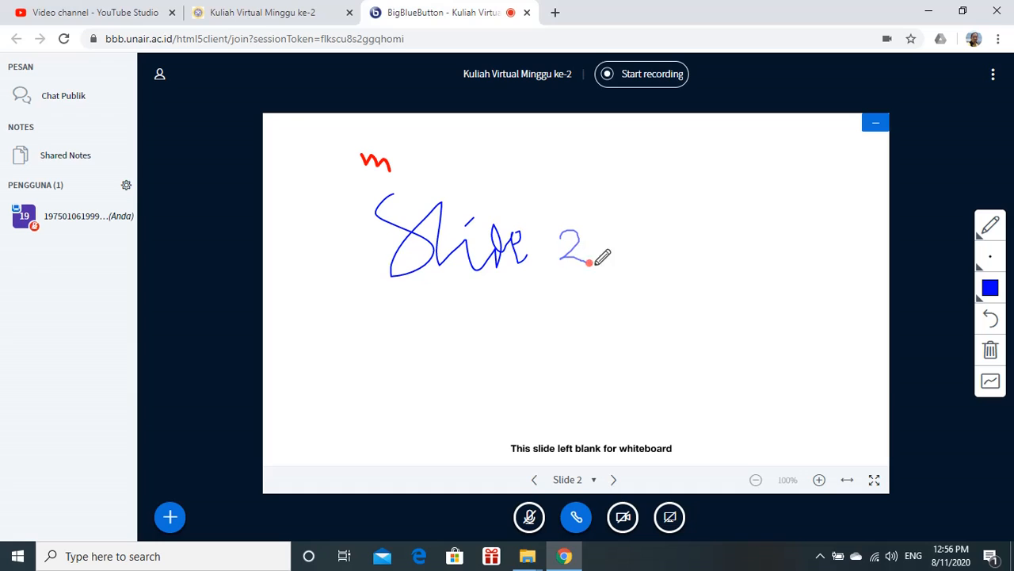
{"action": "left_click_drag", "start_coordinate": [361, 308], "coordinate": [710, 309]}
{"action": "left_click_drag", "start_coordinate": [403, 338], "coordinate": [679, 337]}
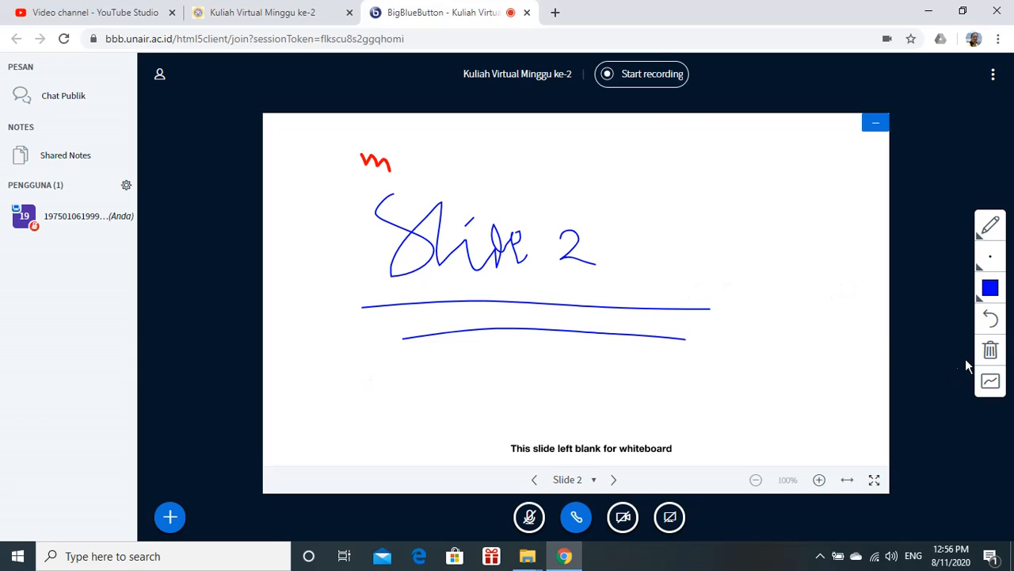
Clear all whiteboard annotations and handwrite "Slide 2" again
{"action": "left_click", "coordinate": [991, 353]}
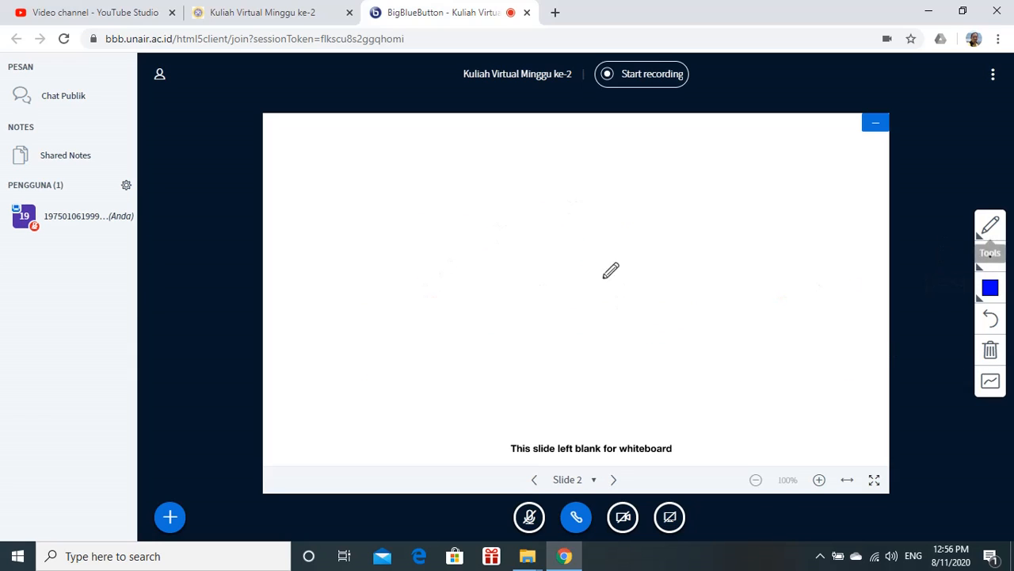
{"action": "mouse_move", "coordinate": [362, 157]}
{"action": "left_mouse_down"}
{"action": "mouse_move", "coordinate": [455, 181]}
{"action": "mouse_move", "coordinate": [425, 240]}
{"action": "mouse_move", "coordinate": [510, 236]}
{"action": "mouse_move", "coordinate": [542, 204]}
{"action": "mouse_move", "coordinate": [577, 267]}
{"action": "left_mouse_up"}
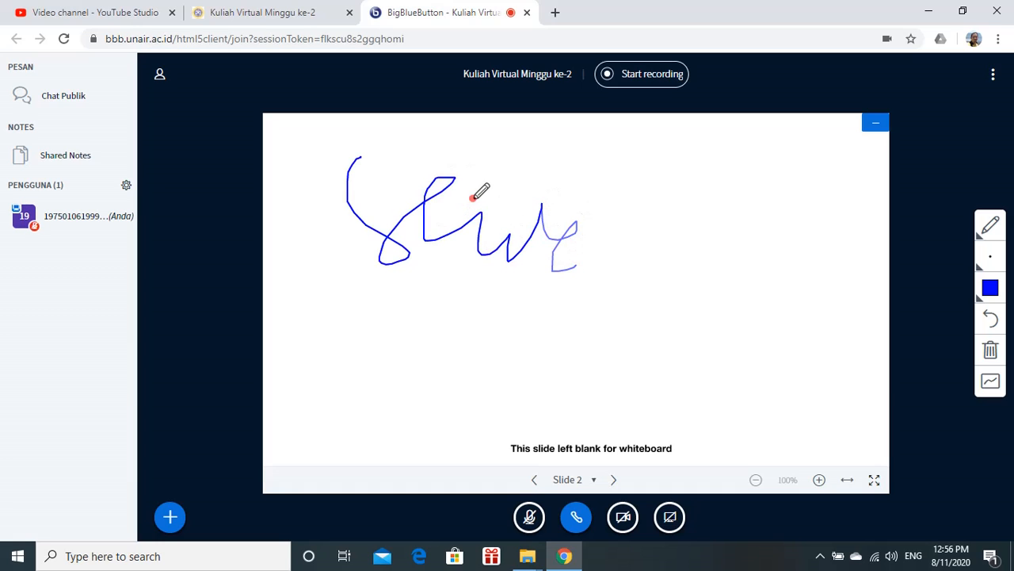
{"action": "mouse_move", "coordinate": [611, 224]}
{"action": "left_mouse_down"}
{"action": "mouse_move", "coordinate": [622, 215]}
{"action": "mouse_move", "coordinate": [680, 252]}
{"action": "left_mouse_up"}
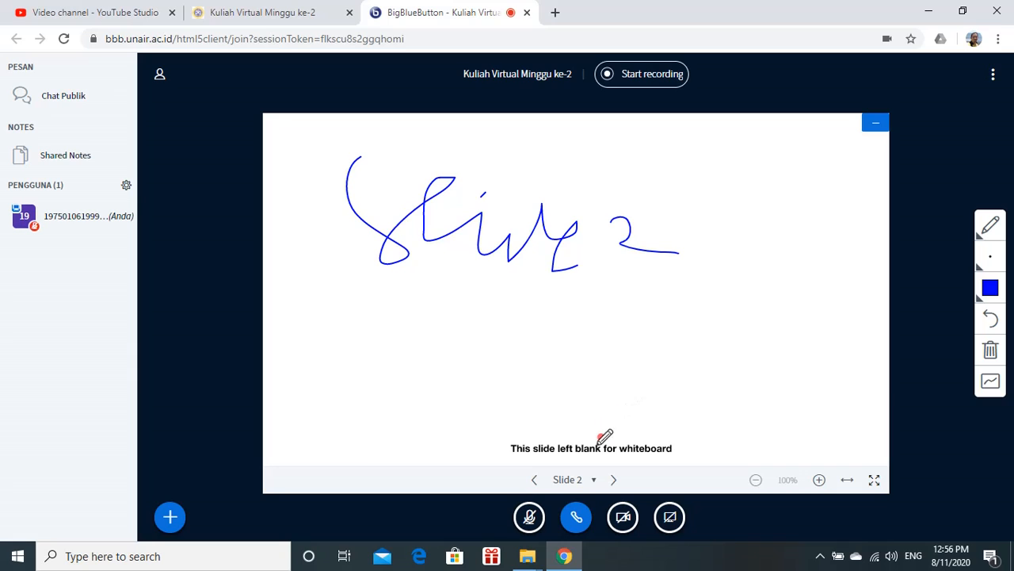
Go to Slide 3 and handwrite "Slide" on it
{"action": "left_click", "coordinate": [615, 481]}
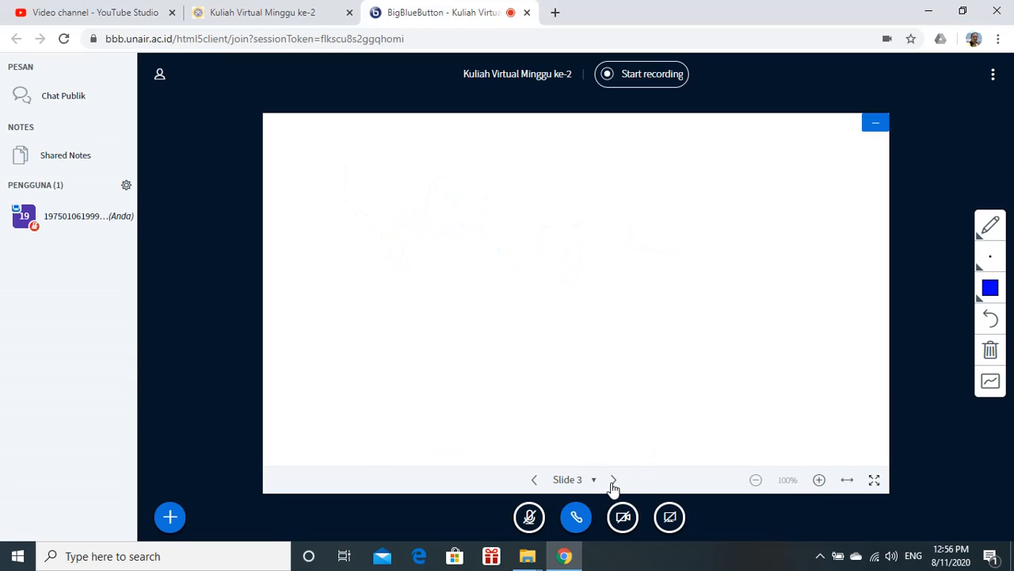
{"action": "mouse_move", "coordinate": [418, 192]}
{"action": "left_mouse_down"}
{"action": "mouse_move", "coordinate": [494, 221]}
{"action": "mouse_move", "coordinate": [522, 290]}
{"action": "mouse_move", "coordinate": [593, 314]}
{"action": "mouse_move", "coordinate": [652, 294]}
{"action": "left_mouse_up"}
{"action": "left_click", "coordinate": [567, 234]}
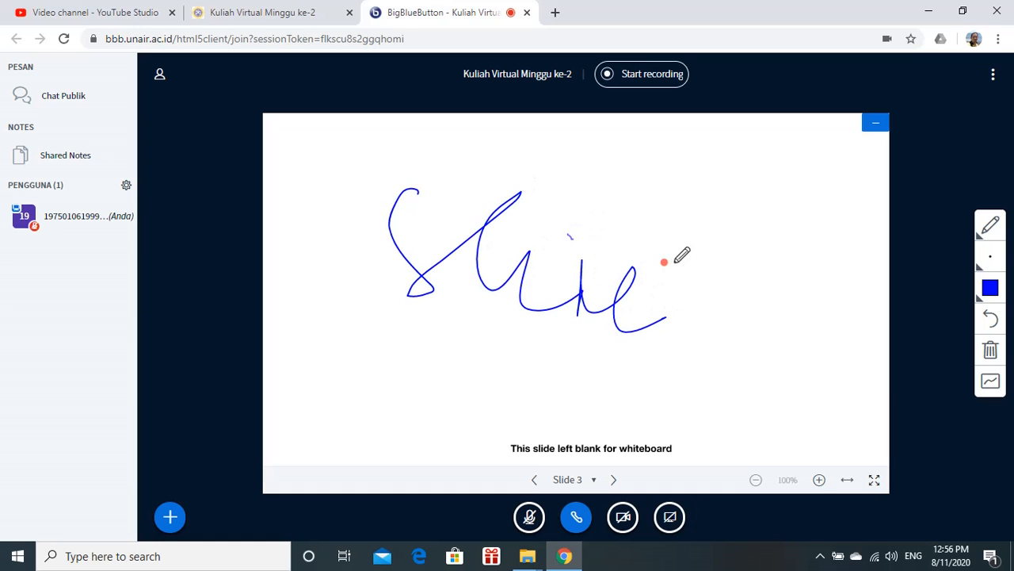
Add the number 3 after 'Slide' on Slide 3, then move to Slide 4 and handwrite 'Slide 4'
{"action": "mouse_move", "coordinate": [704, 253]}
{"action": "left_mouse_down"}
{"action": "mouse_move", "coordinate": [725, 274]}
{"action": "mouse_move", "coordinate": [721, 312]}
{"action": "left_mouse_up"}
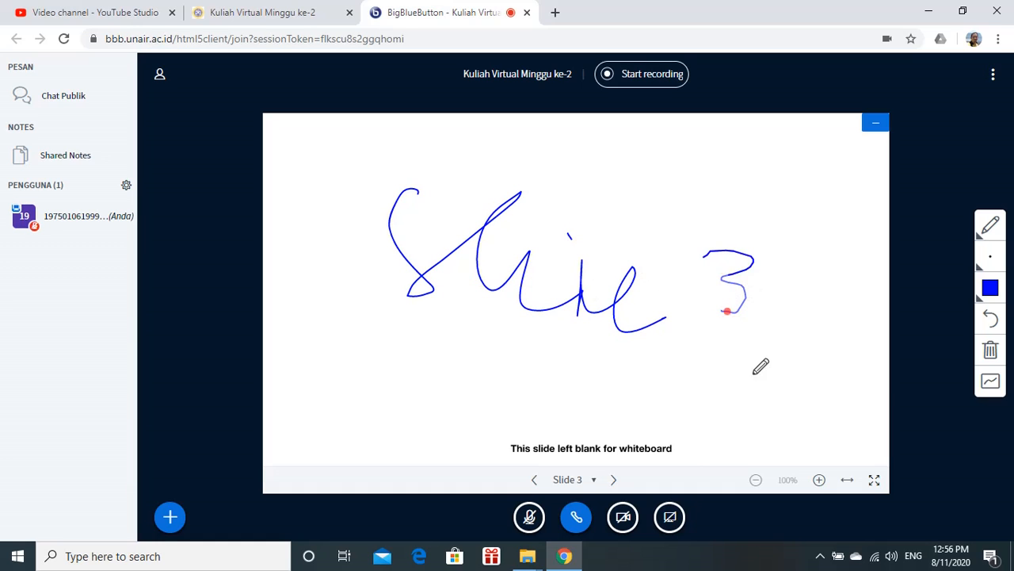
{"action": "left_click", "coordinate": [615, 480]}
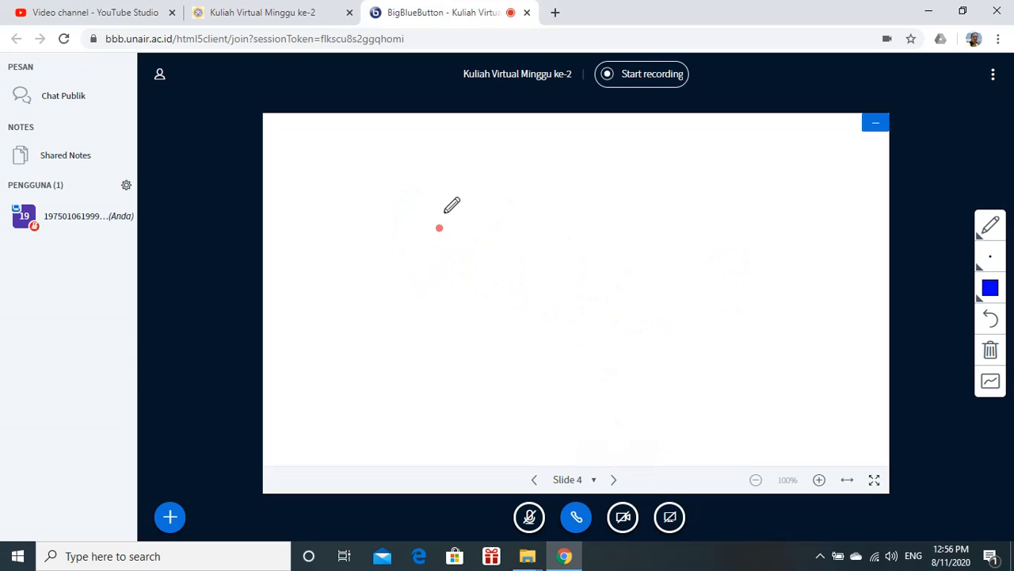
{"action": "mouse_move", "coordinate": [444, 207]}
{"action": "left_mouse_down"}
{"action": "mouse_move", "coordinate": [496, 232]}
{"action": "mouse_move", "coordinate": [580, 304]}
{"action": "mouse_move", "coordinate": [620, 274]}
{"action": "mouse_move", "coordinate": [670, 314]}
{"action": "left_mouse_up"}
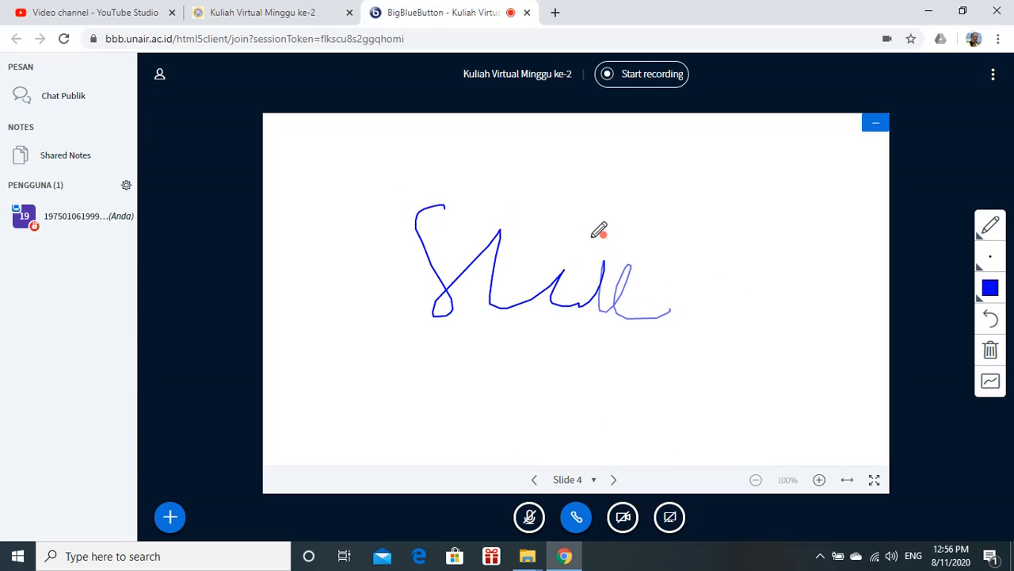
{"action": "left_click_drag", "start_coordinate": [600, 228], "coordinate": [558, 233]}
{"action": "mouse_move", "coordinate": [800, 263]}
{"action": "left_mouse_down"}
{"action": "mouse_move", "coordinate": [784, 291]}
{"action": "mouse_move", "coordinate": [808, 287]}
{"action": "mouse_move", "coordinate": [803, 333]}
{"action": "left_mouse_up"}
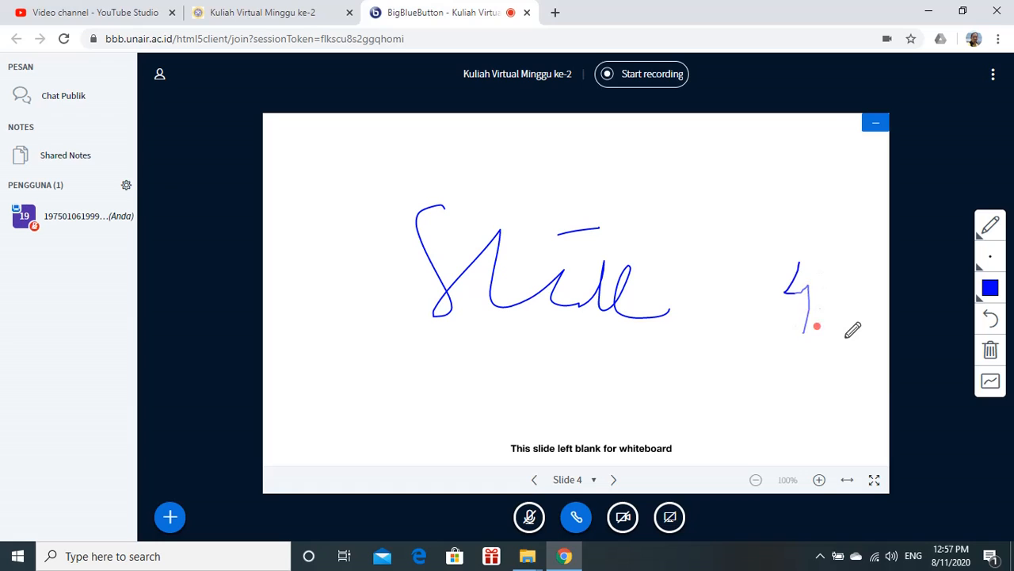
Go back to Slide 2 and draw a long line beneath 'Slide 2'
{"action": "left_click", "coordinate": [534, 480]}
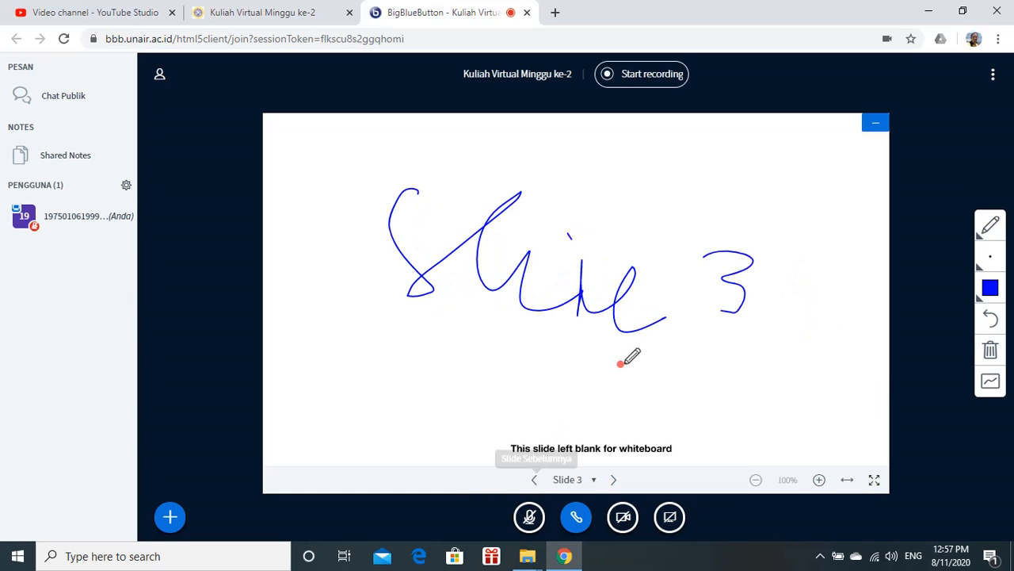
{"action": "left_click", "coordinate": [534, 480]}
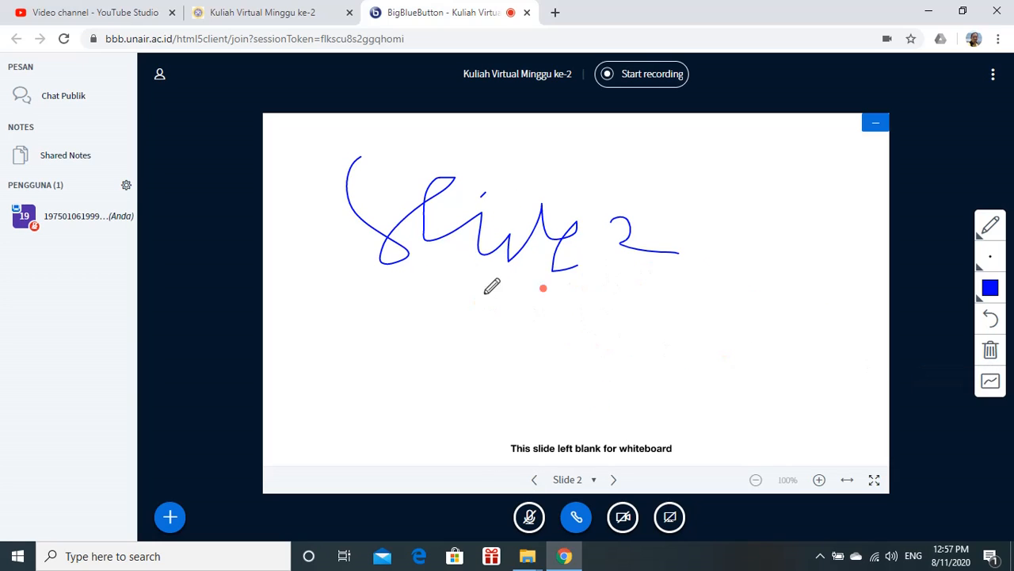
{"action": "left_click_drag", "start_coordinate": [386, 283], "coordinate": [695, 306]}
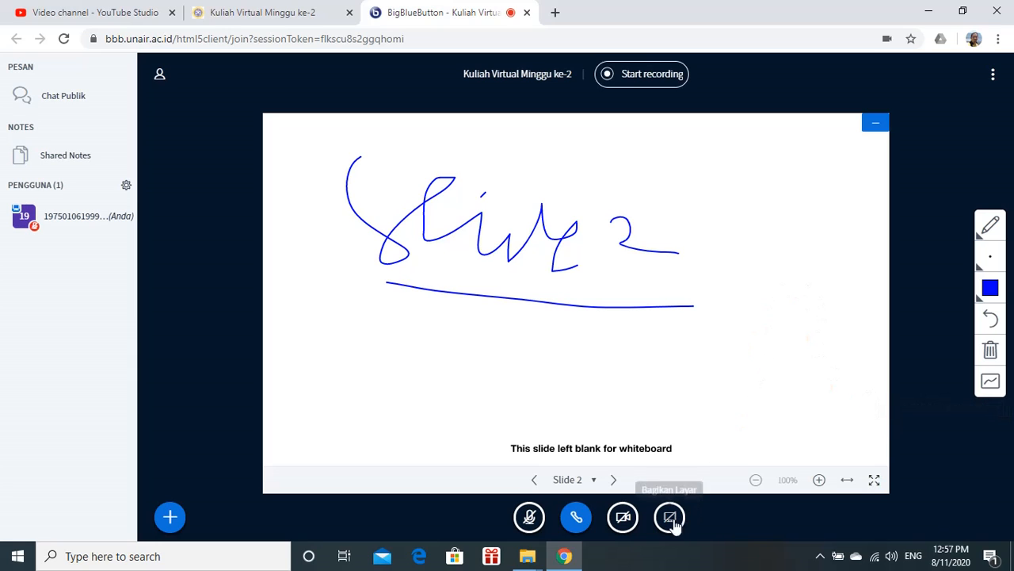
Advance to Slide 5 and handwrite 'x + 5' near the top of the whiteboard
{"action": "left_click", "coordinate": [614, 481]}
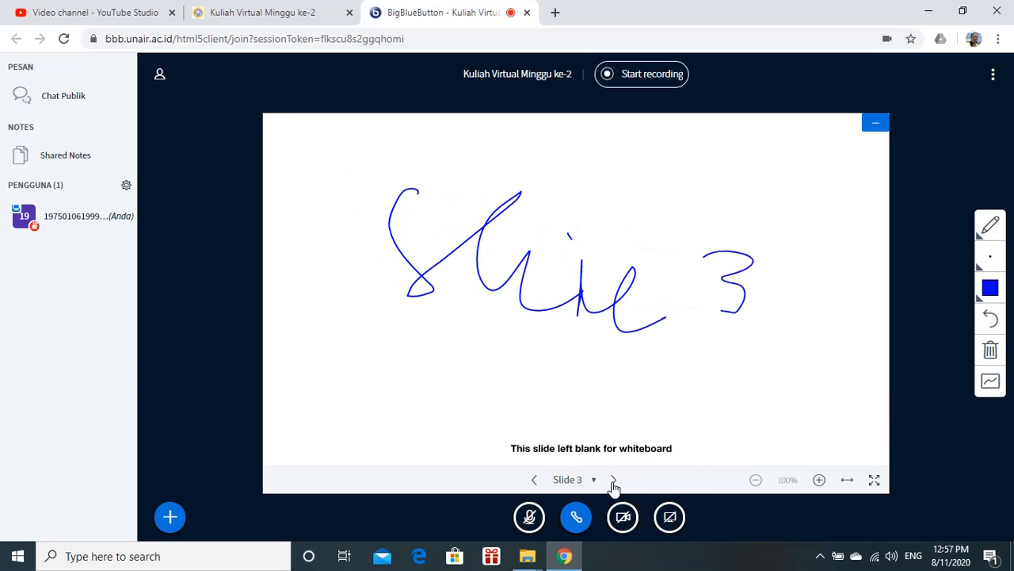
{"action": "left_click", "coordinate": [613, 480]}
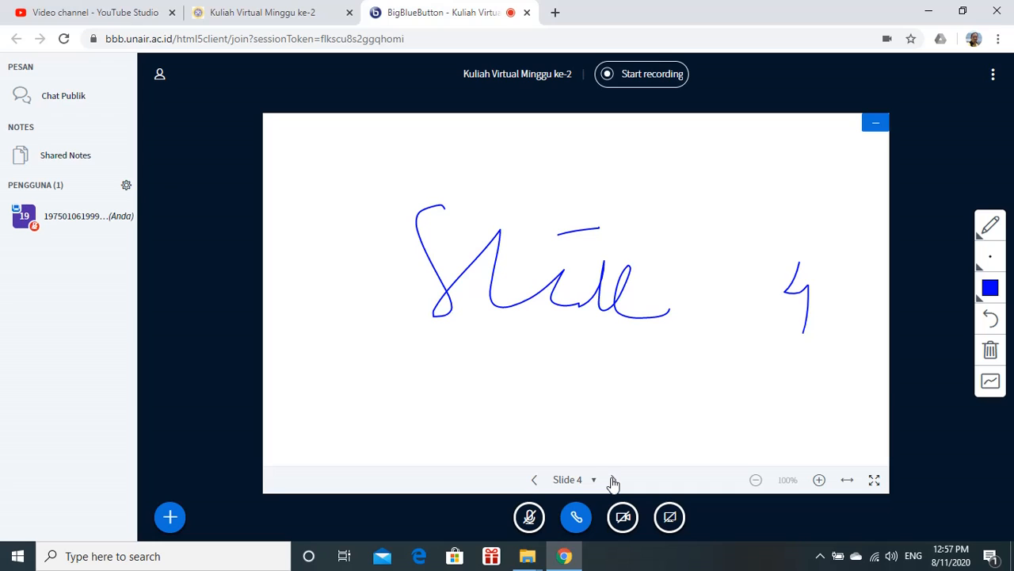
{"action": "left_click", "coordinate": [614, 481]}
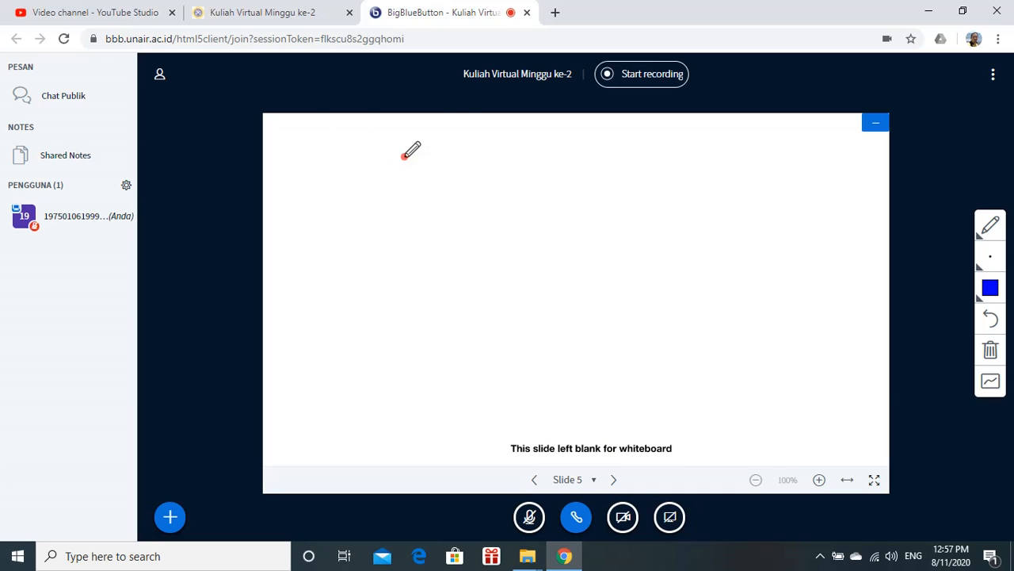
{"action": "left_click_drag", "start_coordinate": [404, 156], "coordinate": [458, 214]}
{"action": "left_click_drag", "start_coordinate": [449, 163], "coordinate": [428, 202]}
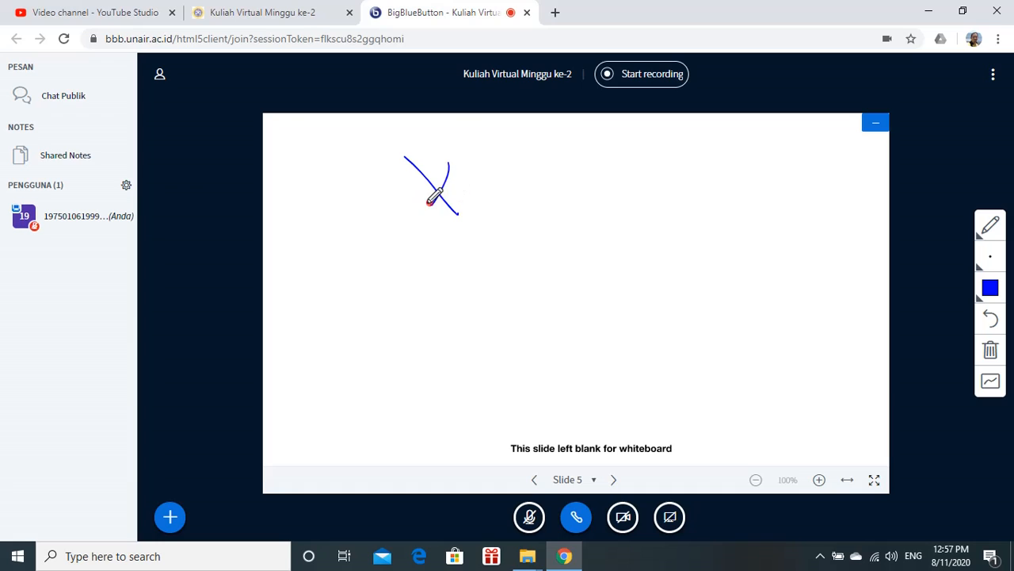
{"action": "left_click_drag", "start_coordinate": [488, 170], "coordinate": [519, 188]}
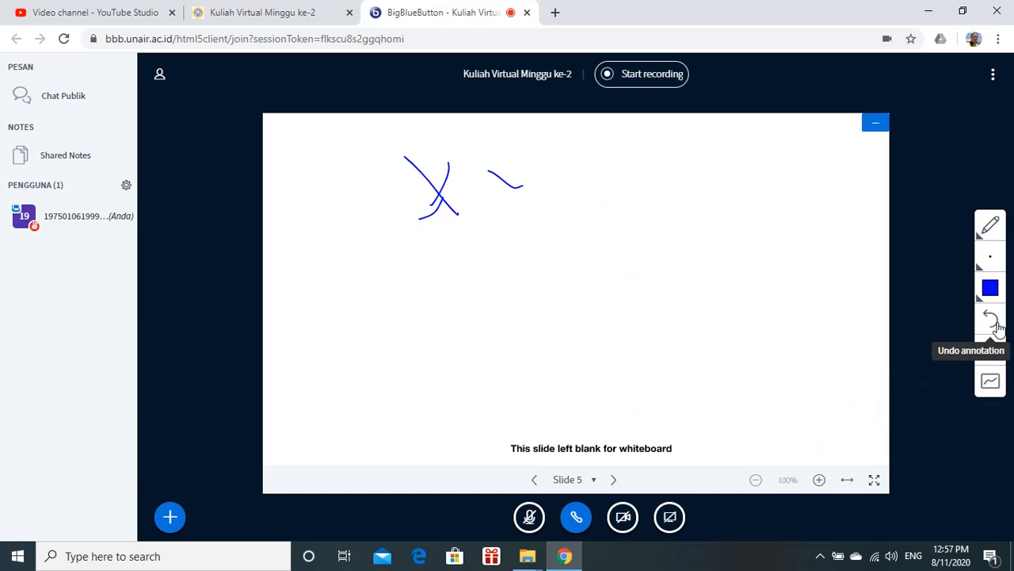
{"action": "left_click", "coordinate": [990, 318]}
{"action": "mouse_move", "coordinate": [487, 197]}
{"action": "left_mouse_down"}
{"action": "mouse_move", "coordinate": [540, 196]}
{"action": "mouse_move", "coordinate": [509, 220]}
{"action": "left_mouse_up"}
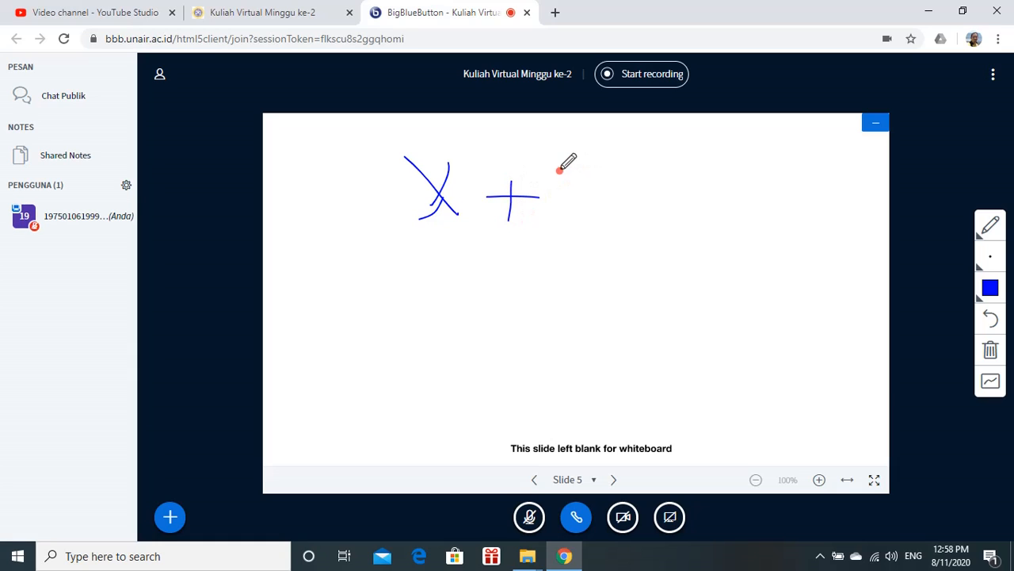
{"action": "mouse_move", "coordinate": [564, 168]}
{"action": "left_mouse_down"}
{"action": "mouse_move", "coordinate": [584, 211]}
{"action": "mouse_move", "coordinate": [560, 227]}
{"action": "mouse_move", "coordinate": [578, 170]}
{"action": "mouse_move", "coordinate": [591, 172]}
{"action": "left_mouse_up"}
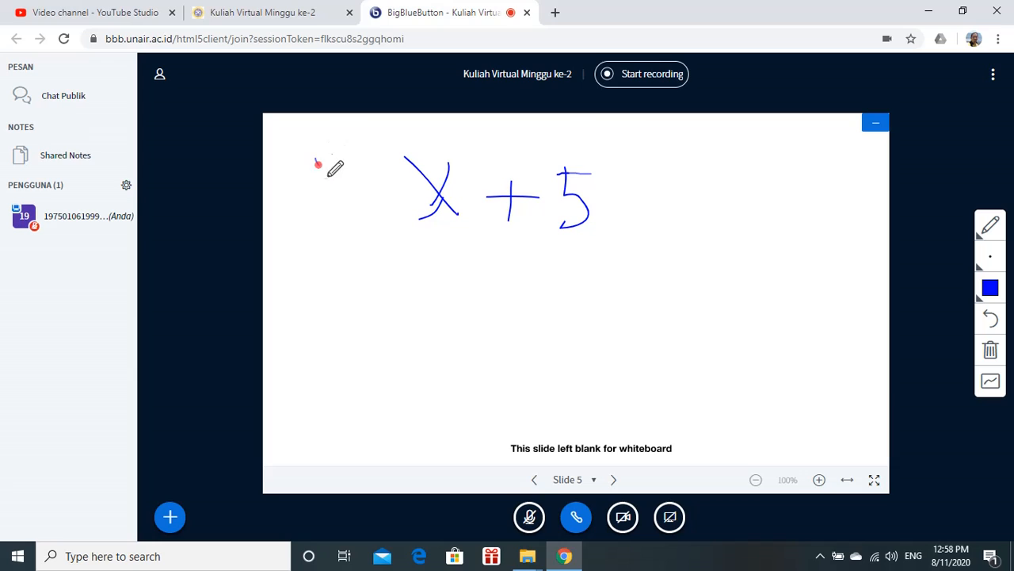
Extend it to 'y = x + 5' and handwrite 'x = 2 → y = ?' and 'y =' on the lines below
{"action": "mouse_move", "coordinate": [316, 157]}
{"action": "left_mouse_down"}
{"action": "mouse_move", "coordinate": [333, 208]}
{"action": "mouse_move", "coordinate": [321, 207]}
{"action": "mouse_move", "coordinate": [410, 196]}
{"action": "mouse_move", "coordinate": [401, 183]}
{"action": "left_mouse_up"}
{"action": "left_click_drag", "start_coordinate": [309, 258], "coordinate": [353, 296]}
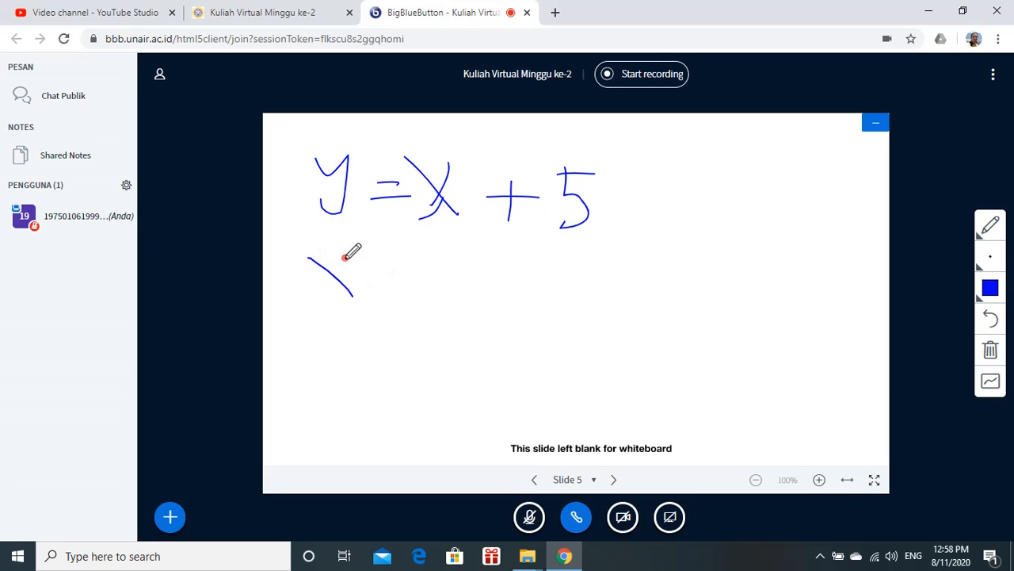
{"action": "mouse_move", "coordinate": [345, 257]}
{"action": "left_mouse_down"}
{"action": "mouse_move", "coordinate": [317, 295]}
{"action": "mouse_move", "coordinate": [401, 287]}
{"action": "mouse_move", "coordinate": [394, 265]}
{"action": "mouse_move", "coordinate": [473, 295]}
{"action": "left_mouse_up"}
{"action": "mouse_move", "coordinate": [478, 274]}
{"action": "left_mouse_down"}
{"action": "mouse_move", "coordinate": [547, 272]}
{"action": "mouse_move", "coordinate": [544, 290]}
{"action": "left_mouse_up"}
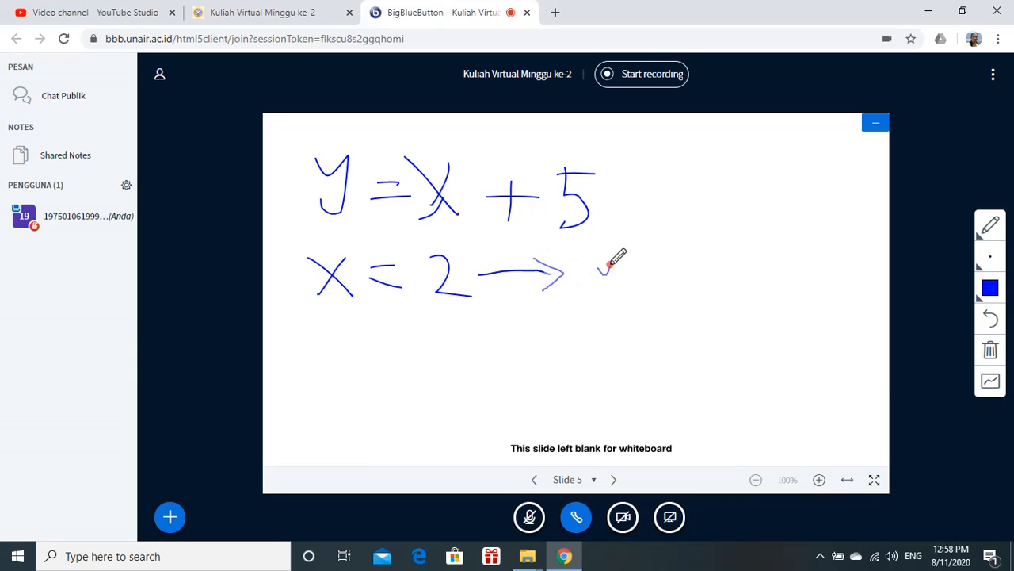
{"action": "mouse_move", "coordinate": [611, 263]}
{"action": "left_mouse_down"}
{"action": "mouse_move", "coordinate": [595, 303]}
{"action": "mouse_move", "coordinate": [663, 286]}
{"action": "mouse_move", "coordinate": [646, 272]}
{"action": "left_mouse_up"}
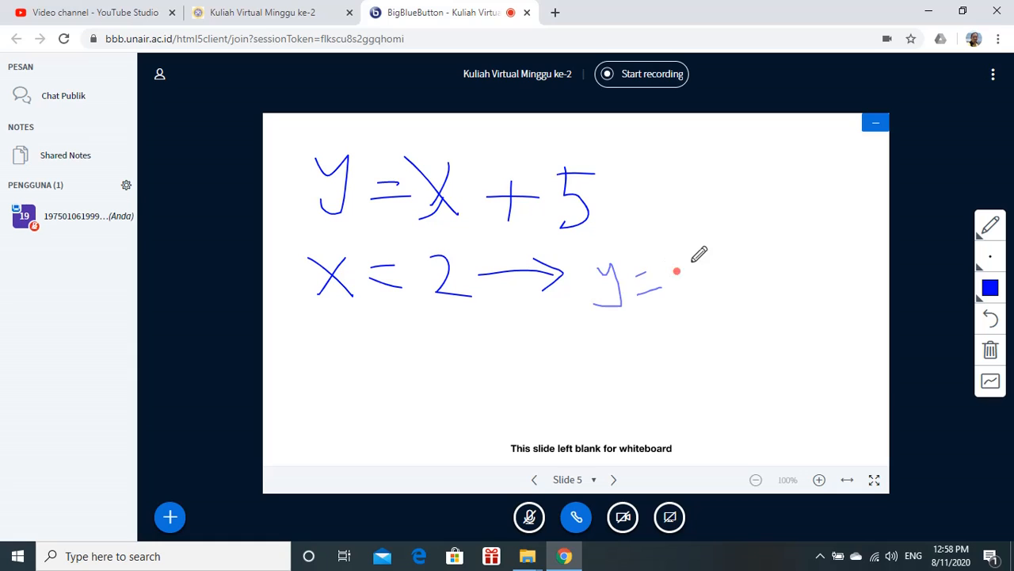
{"action": "left_click_drag", "start_coordinate": [697, 246], "coordinate": [706, 298]}
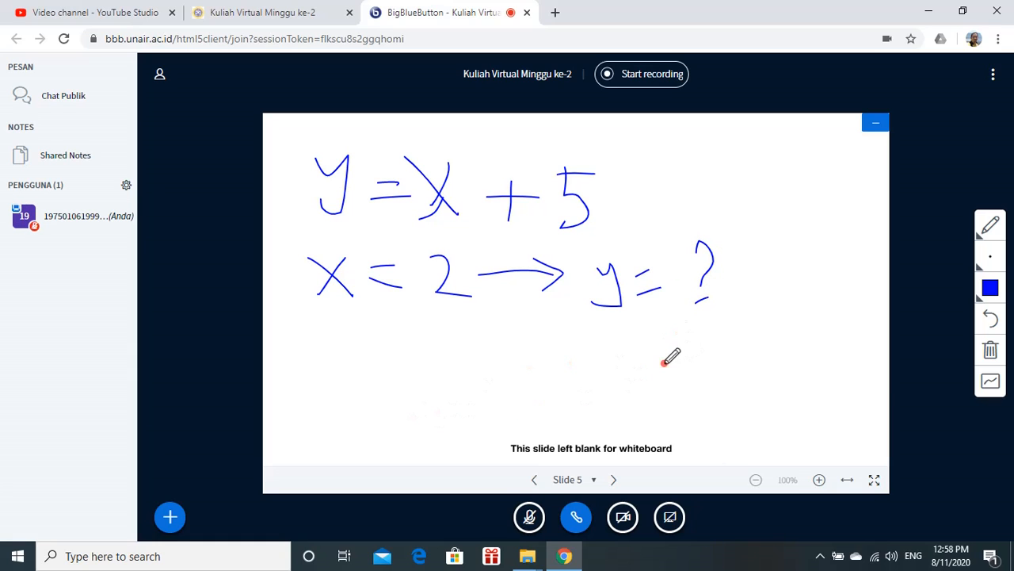
{"action": "mouse_move", "coordinate": [645, 343]}
{"action": "left_mouse_down"}
{"action": "mouse_move", "coordinate": [669, 343]}
{"action": "mouse_move", "coordinate": [680, 358]}
{"action": "left_mouse_up"}
{"action": "mouse_move", "coordinate": [606, 336]}
{"action": "left_mouse_down"}
{"action": "mouse_move", "coordinate": [623, 335]}
{"action": "mouse_move", "coordinate": [600, 371]}
{"action": "left_mouse_up"}
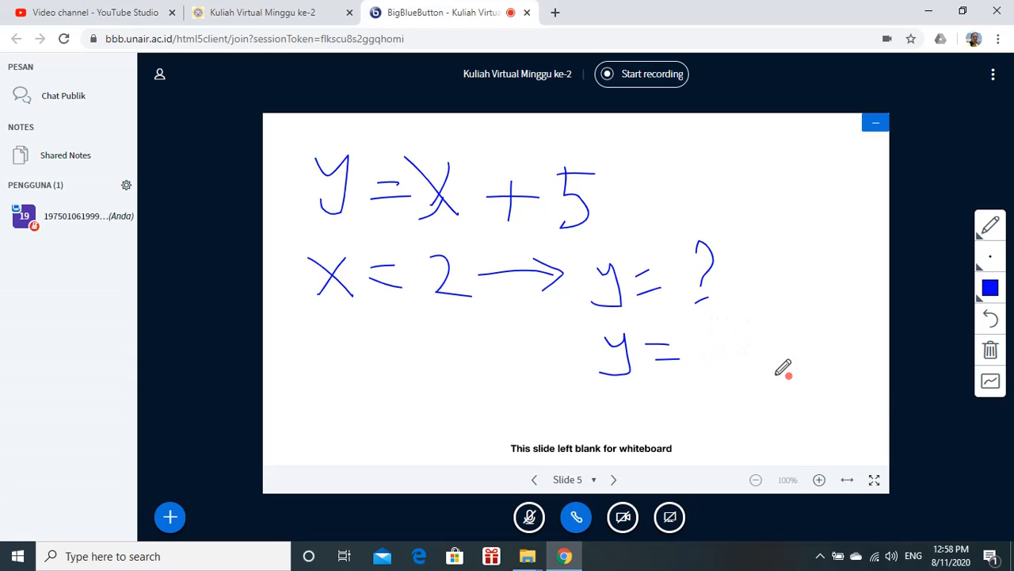
Turn on the multi-user whiteboard, draw dots after the last 'y =', and turn multi-user mode off again
{"action": "left_click", "coordinate": [990, 384]}
{"action": "left_click", "coordinate": [999, 383]}
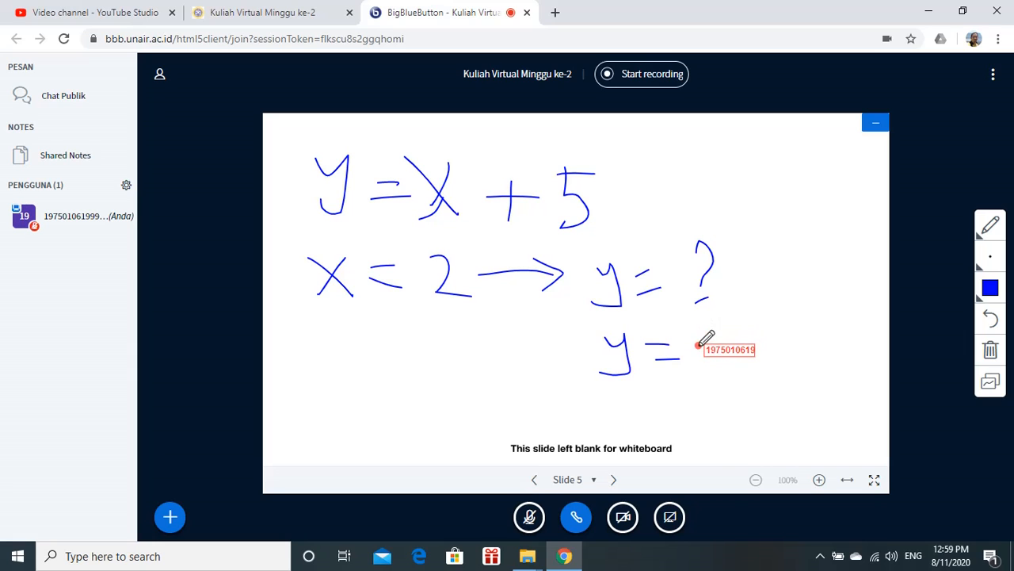
{"action": "left_click_drag", "start_coordinate": [696, 345], "coordinate": [753, 350]}
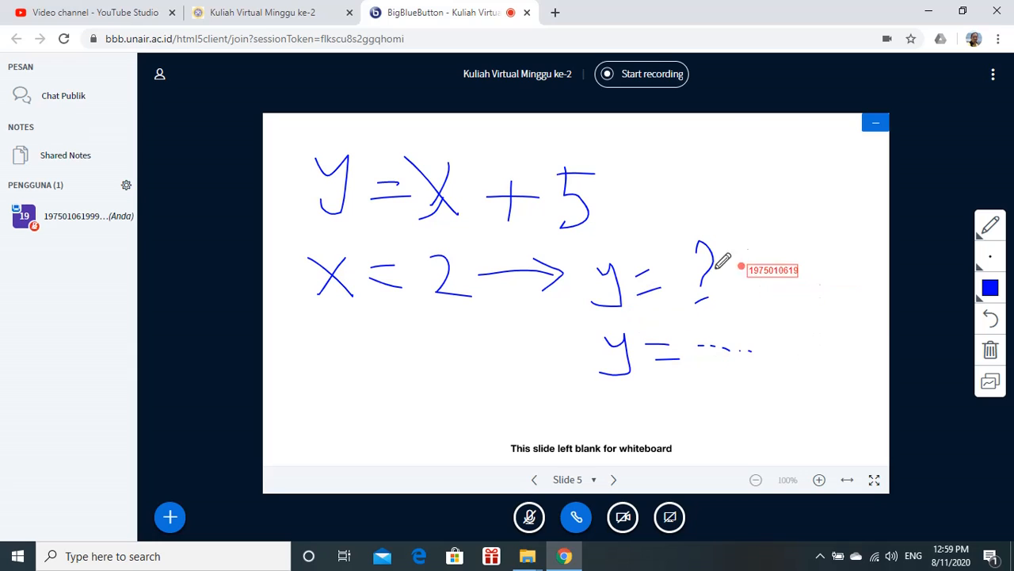
{"action": "left_click", "coordinate": [992, 389]}
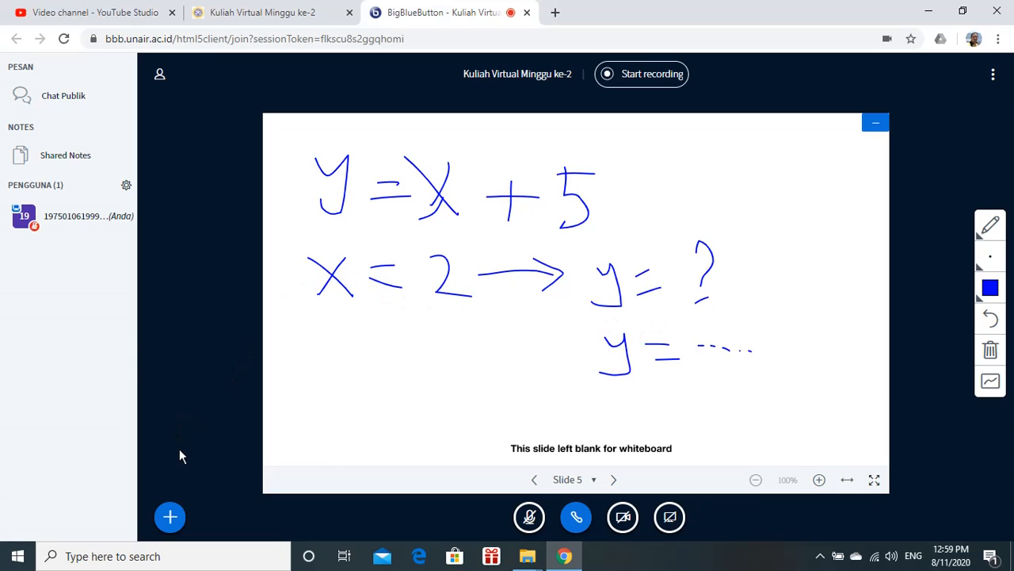
Open the Unggah presentasi dialog and browse for a file to upload
{"action": "left_click", "coordinate": [171, 520]}
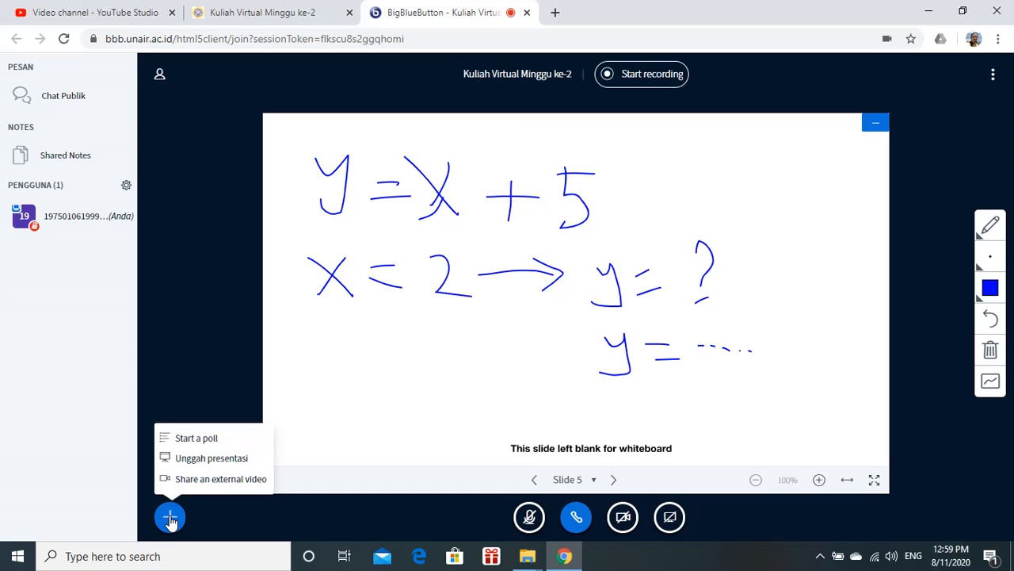
{"action": "left_click", "coordinate": [213, 460]}
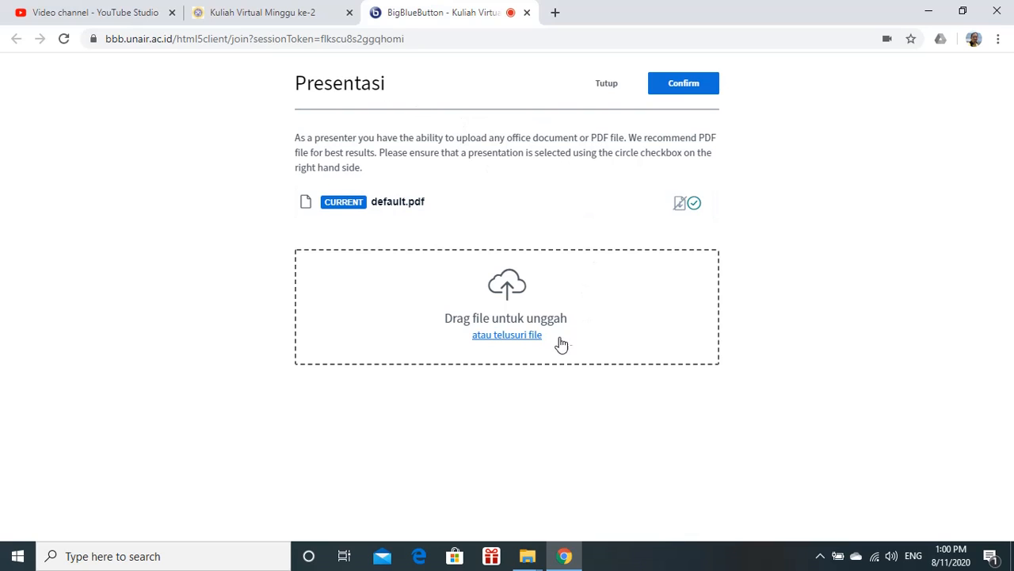
{"action": "left_click", "coordinate": [508, 339]}
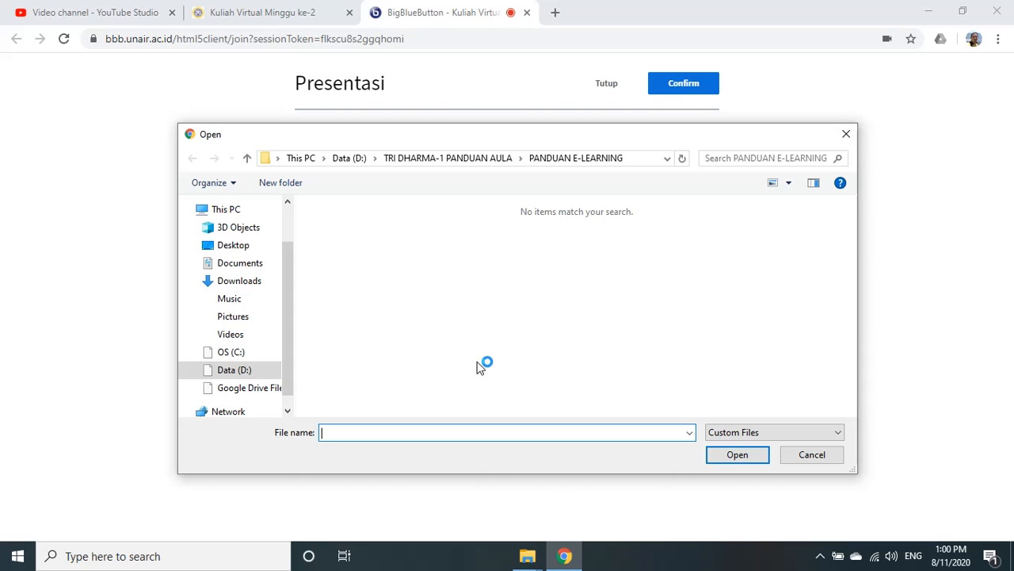
In the file picker, open the TRI DHARMA-1 PENGAJARAN folder on Data (D:)
{"action": "left_click_drag", "start_coordinate": [294, 340], "coordinate": [296, 283]}
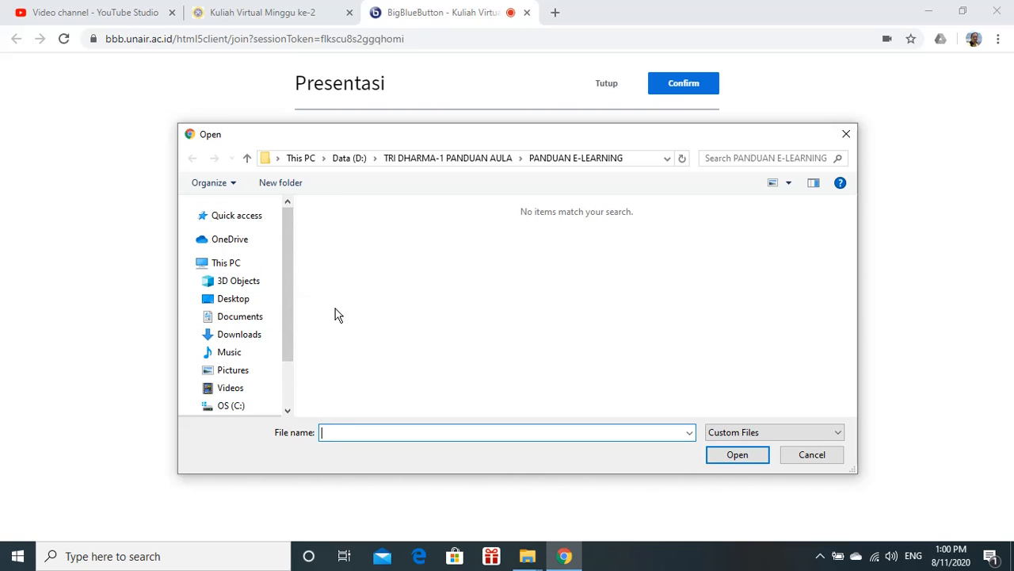
{"action": "left_click_drag", "start_coordinate": [287, 292], "coordinate": [289, 350]}
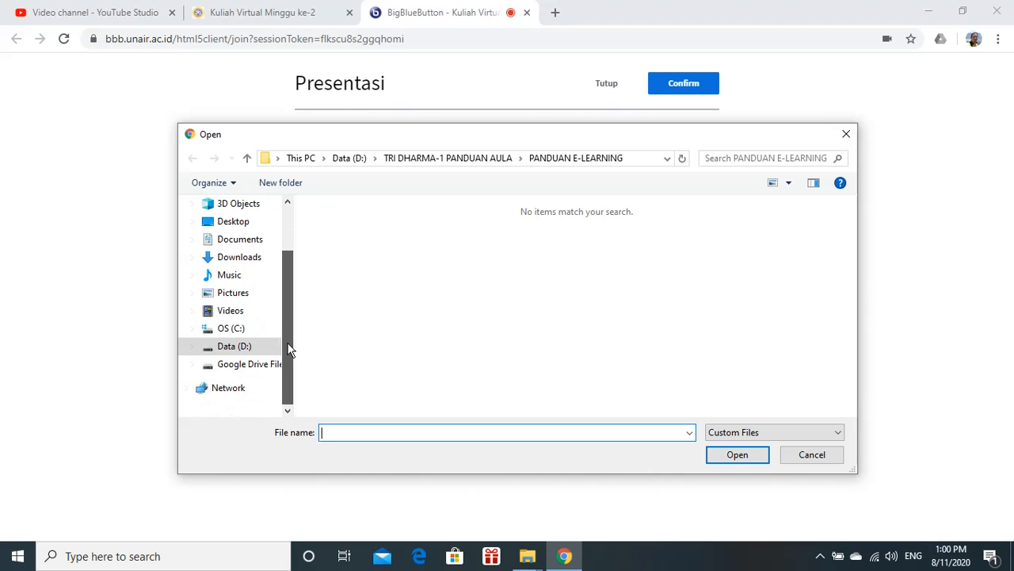
{"action": "left_click", "coordinate": [244, 352]}
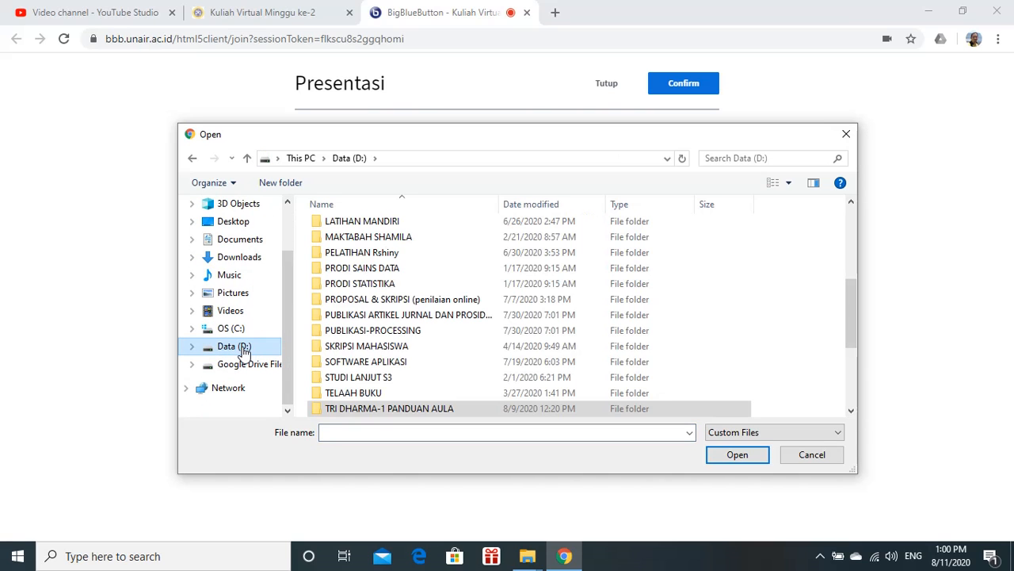
{"action": "scroll", "coordinate": [511, 321], "scroll_direction": "down", "scroll_amount": 4}
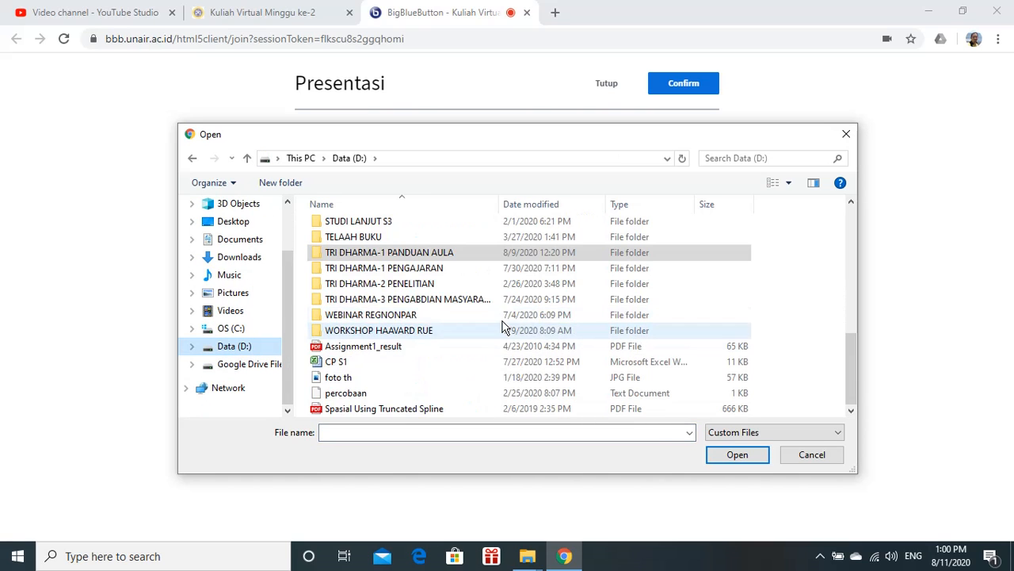
{"action": "double_click", "coordinate": [426, 270]}
Scroll through the teaching folders and open the kuliah-TEORI ANTRIAN folder
{"action": "scroll", "coordinate": [482, 281], "scroll_direction": "down", "scroll_amount": 3}
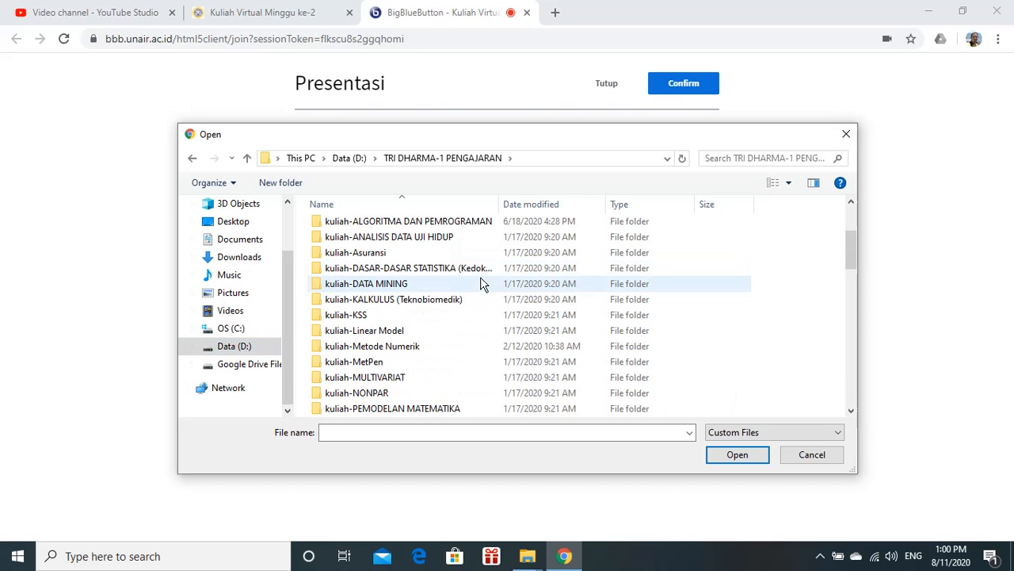
{"action": "scroll", "coordinate": [482, 285], "scroll_direction": "down", "scroll_amount": 2}
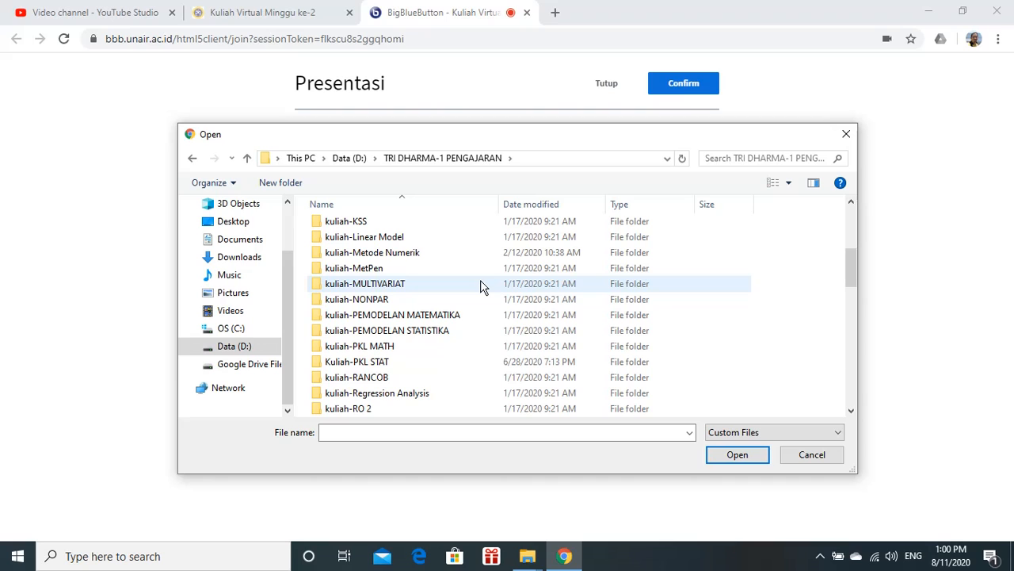
{"action": "scroll", "coordinate": [482, 287], "scroll_direction": "up", "scroll_amount": 2}
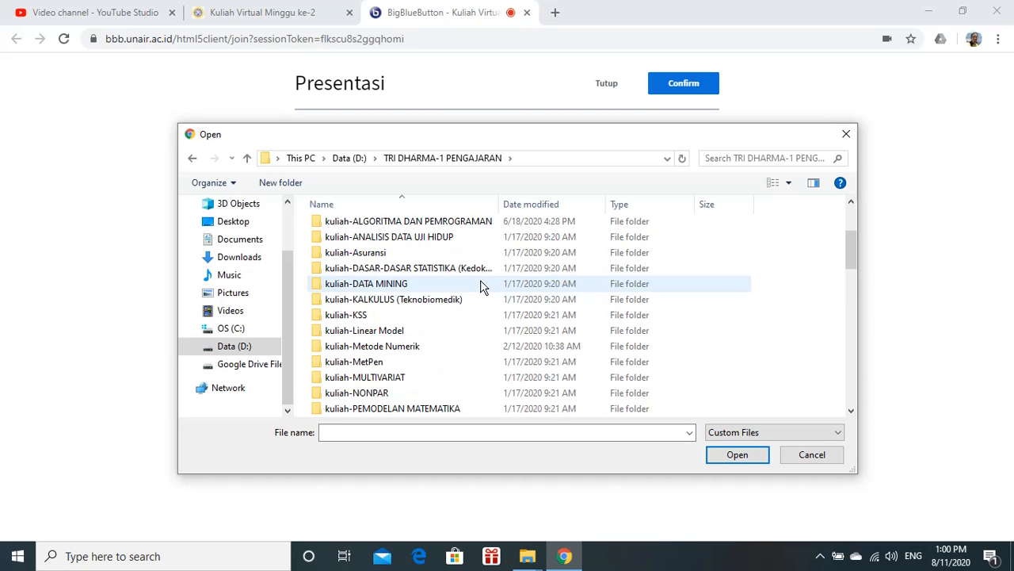
{"action": "scroll", "coordinate": [482, 287], "scroll_direction": "up", "scroll_amount": 3}
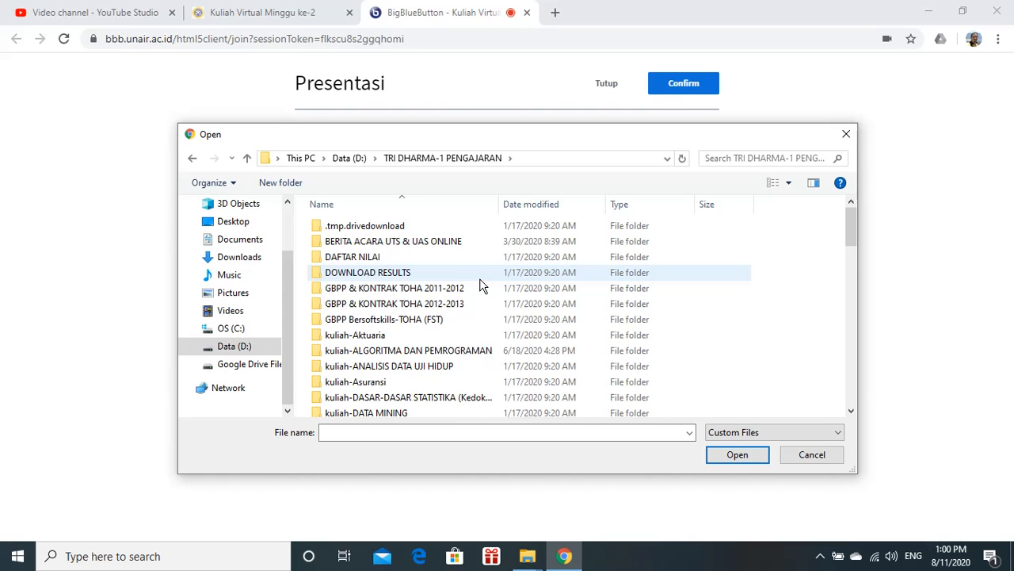
{"action": "scroll", "coordinate": [482, 286], "scroll_direction": "down", "scroll_amount": 5}
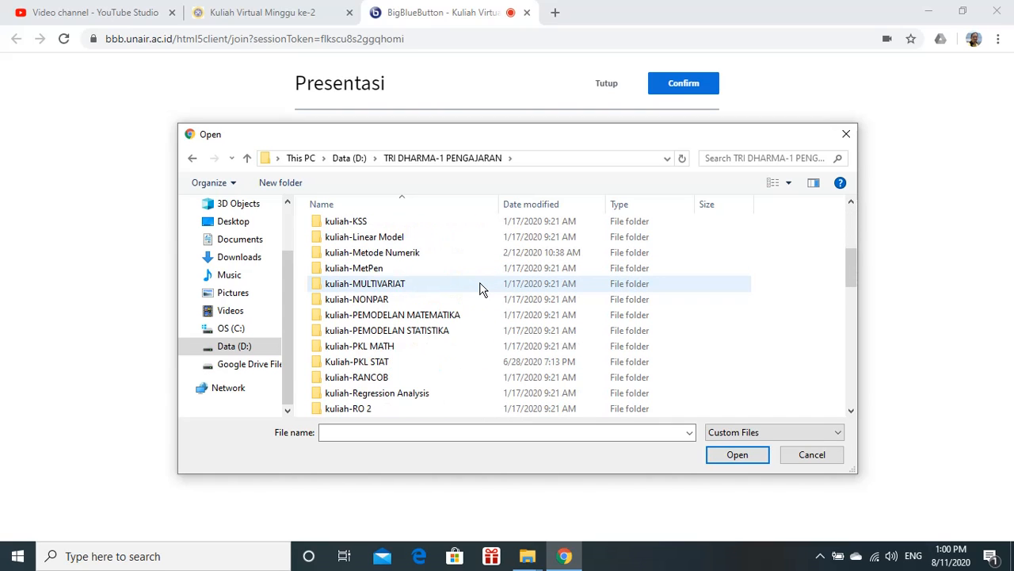
{"action": "scroll", "coordinate": [481, 289], "scroll_direction": "down", "scroll_amount": 2}
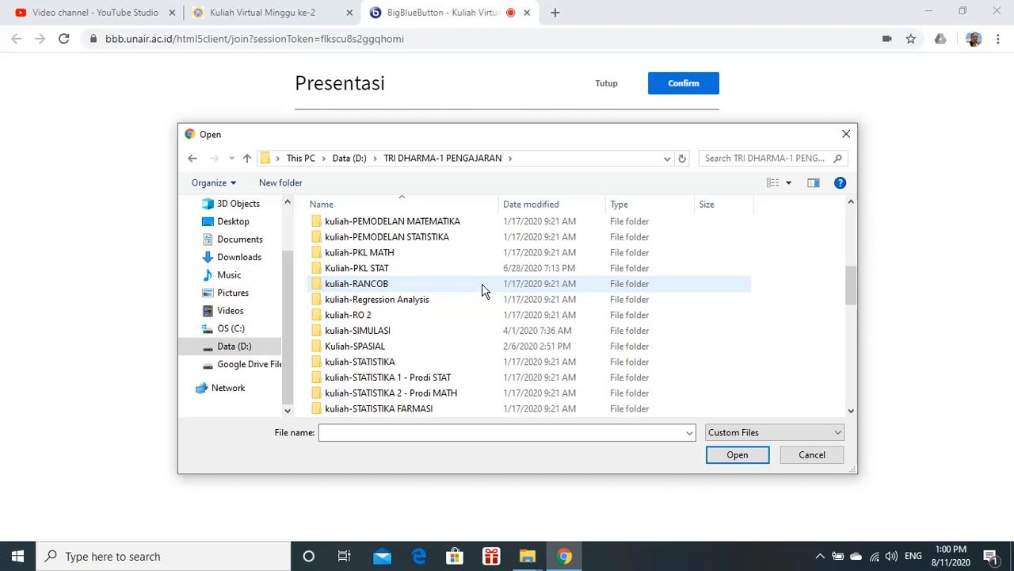
{"action": "scroll", "coordinate": [483, 289], "scroll_direction": "down", "scroll_amount": 5}
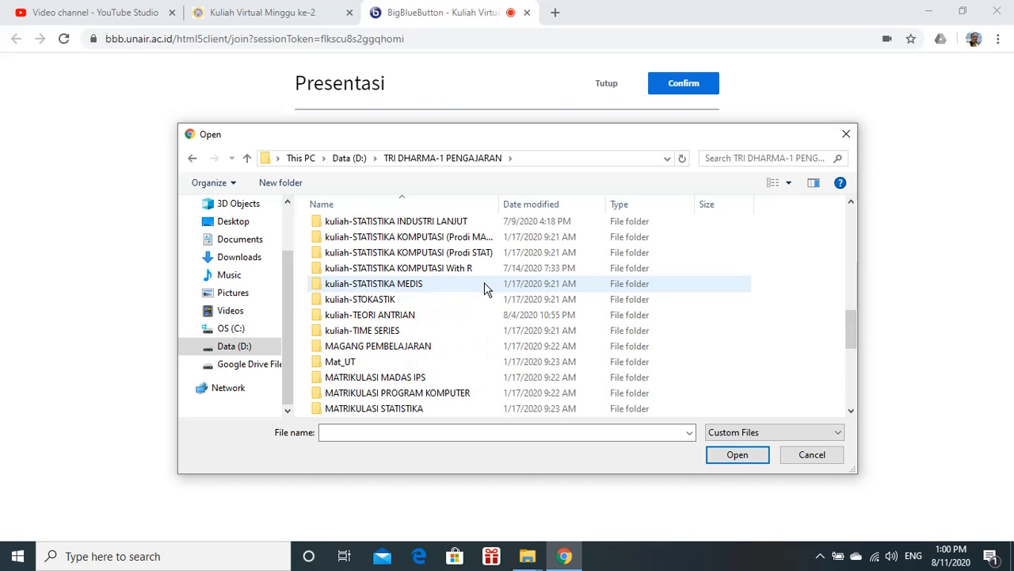
{"action": "left_click", "coordinate": [391, 317]}
{"action": "left_click", "coordinate": [386, 317]}
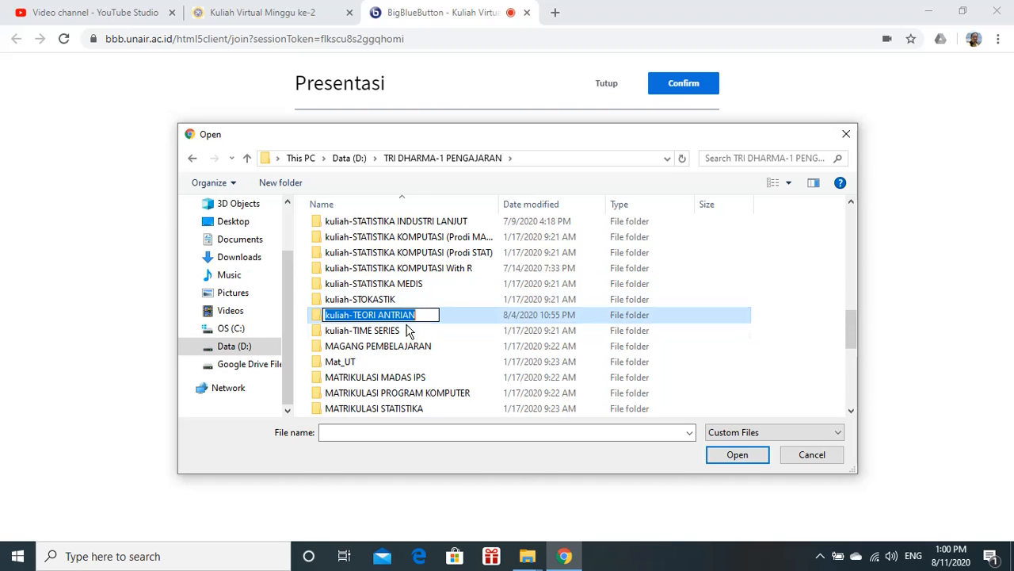
{"action": "key", "text": "Escape"}
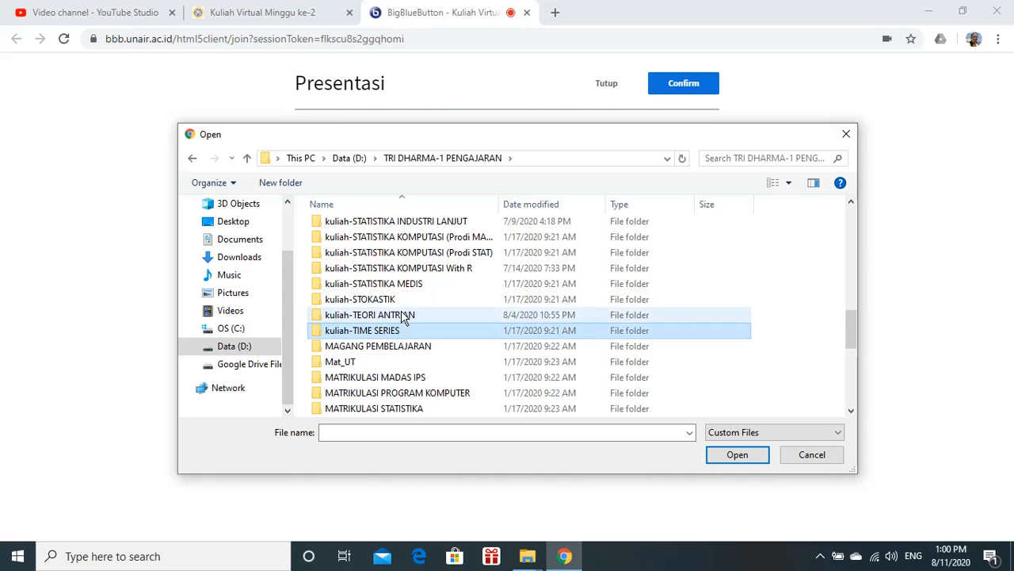
{"action": "double_click", "coordinate": [402, 317]}
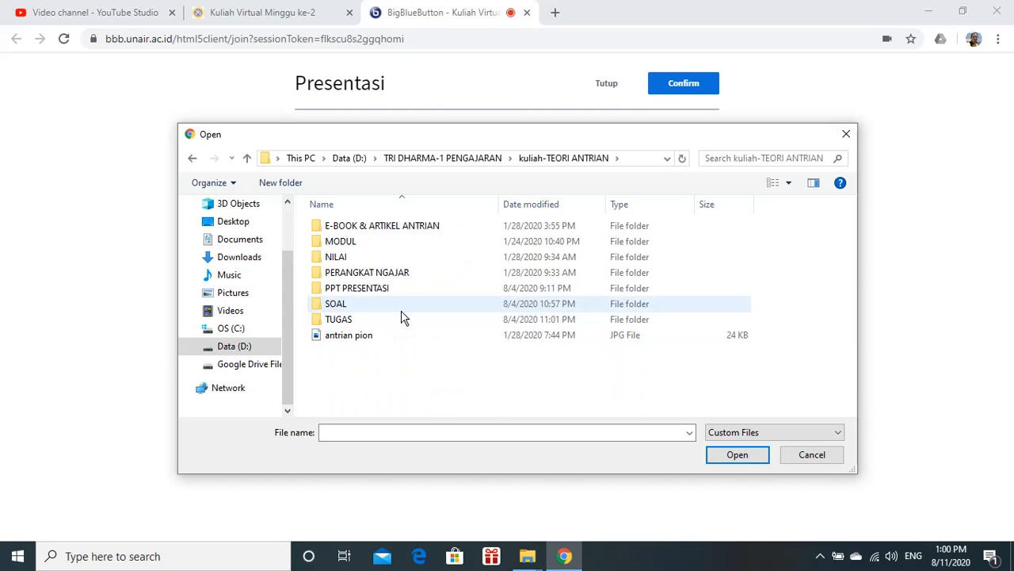
Open the PPT PRESENTASI folder and choose 'Materi 1 - Introduction to Queueing Theory' for upload
{"action": "double_click", "coordinate": [365, 290]}
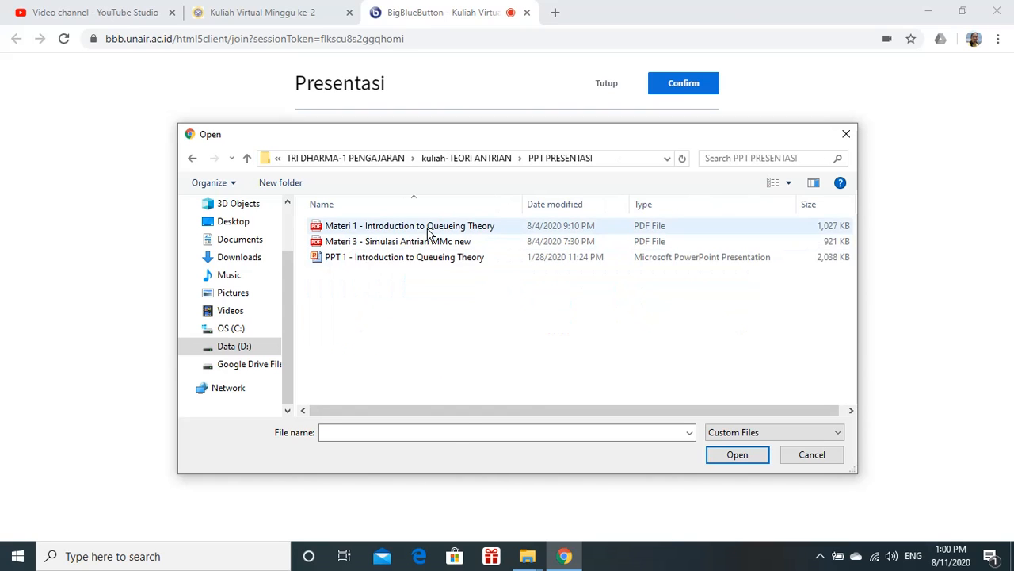
{"action": "left_click", "coordinate": [428, 228]}
{"action": "left_click", "coordinate": [723, 453]}
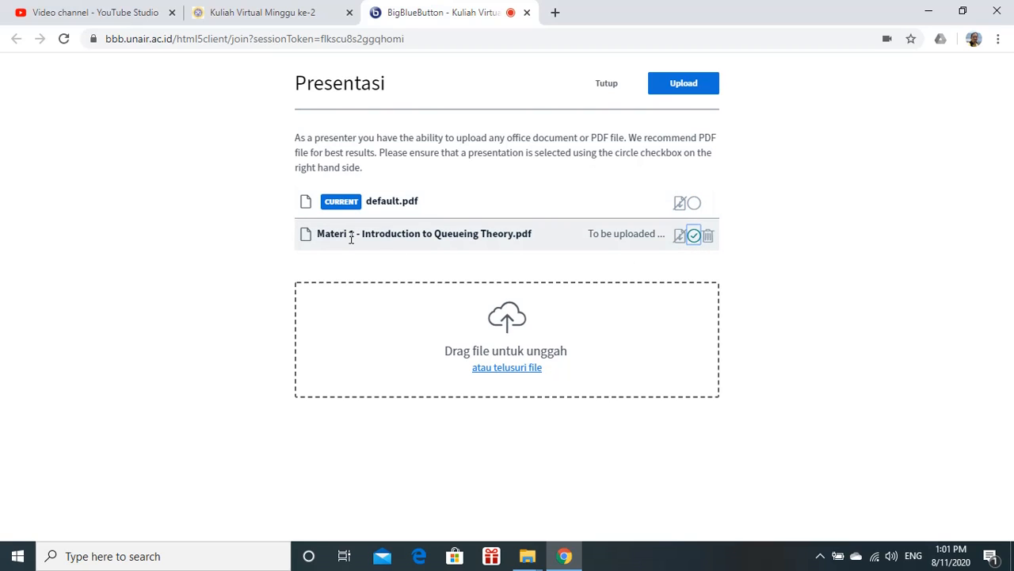
Mark 'Materi 1 - Introduction to Queueing Theory.pdf' as the current presentation and upload it
{"action": "left_click", "coordinate": [694, 237]}
{"action": "left_click", "coordinate": [695, 205]}
{"action": "left_click", "coordinate": [694, 237]}
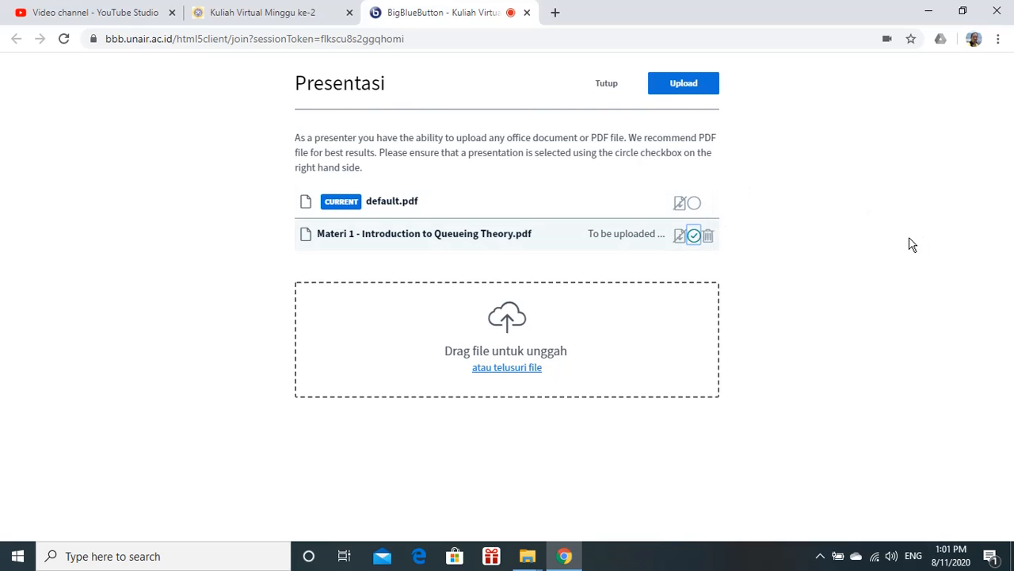
{"action": "left_click", "coordinate": [689, 89]}
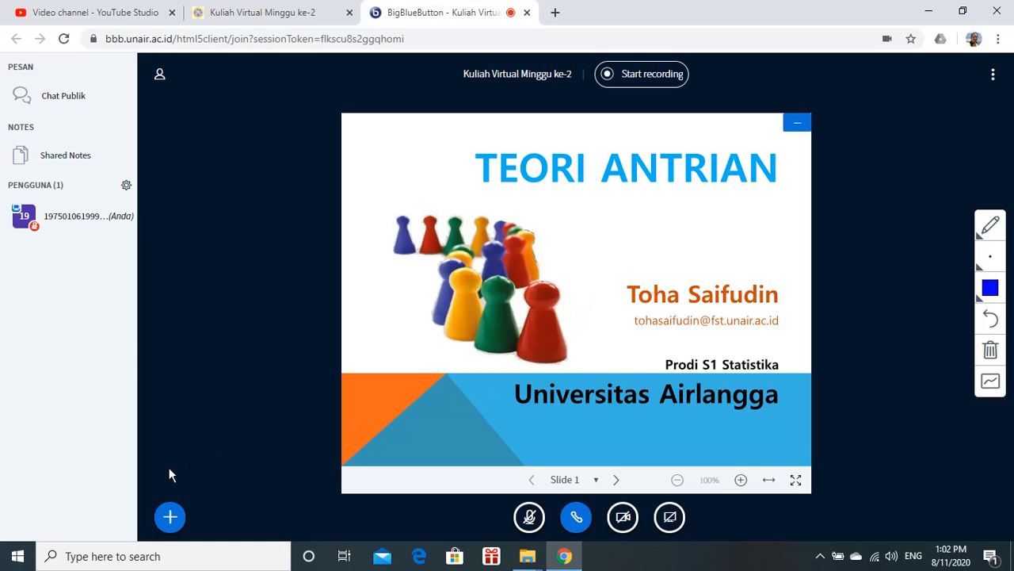
Browse the slide list, then circle the 'TEORI ANTRIAN' title and underline 'Universitas Airlangga' on slide 1
{"action": "left_click", "coordinate": [596, 481]}
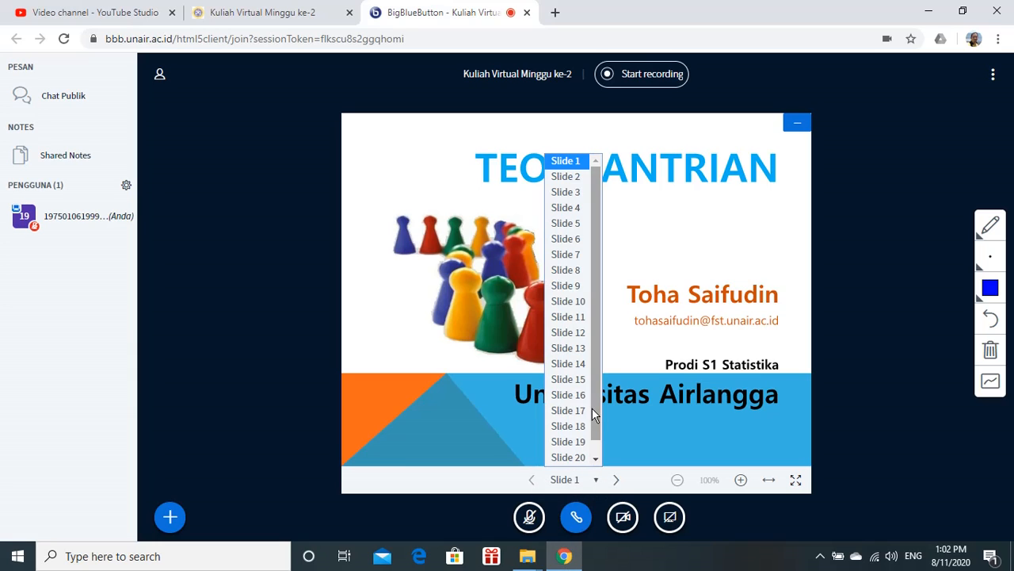
{"action": "scroll", "coordinate": [604, 410], "scroll_direction": "down", "scroll_amount": 1}
{"action": "scroll", "coordinate": [601, 397], "scroll_direction": "up", "scroll_amount": 1}
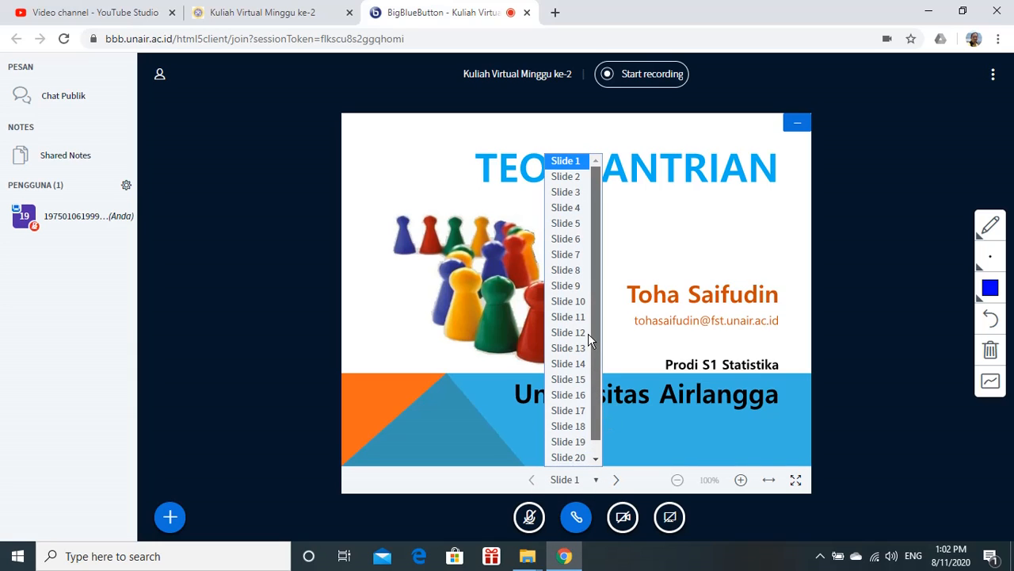
{"action": "scroll", "coordinate": [585, 392], "scroll_direction": "down", "scroll_amount": 1}
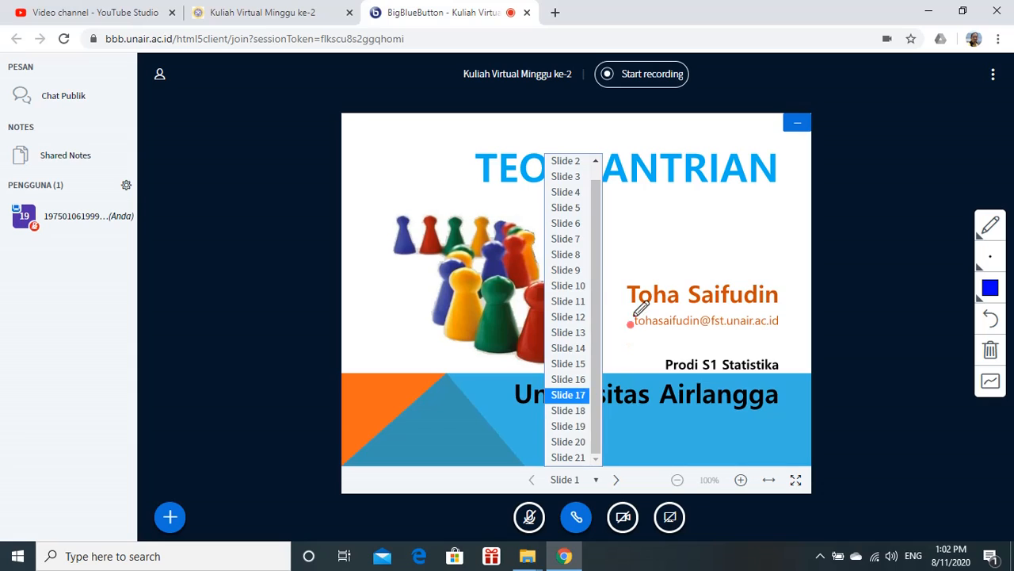
{"action": "left_click", "coordinate": [881, 305]}
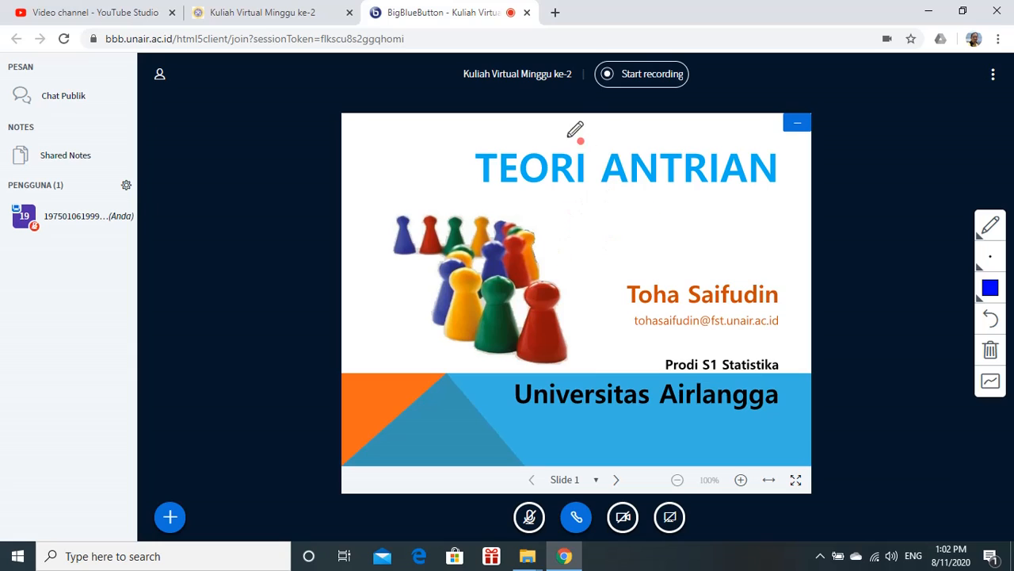
{"action": "mouse_move", "coordinate": [570, 123]}
{"action": "left_mouse_down"}
{"action": "mouse_move", "coordinate": [440, 155]}
{"action": "mouse_move", "coordinate": [729, 204]}
{"action": "mouse_move", "coordinate": [784, 149]}
{"action": "mouse_move", "coordinate": [612, 111]}
{"action": "mouse_move", "coordinate": [568, 118]}
{"action": "left_mouse_up"}
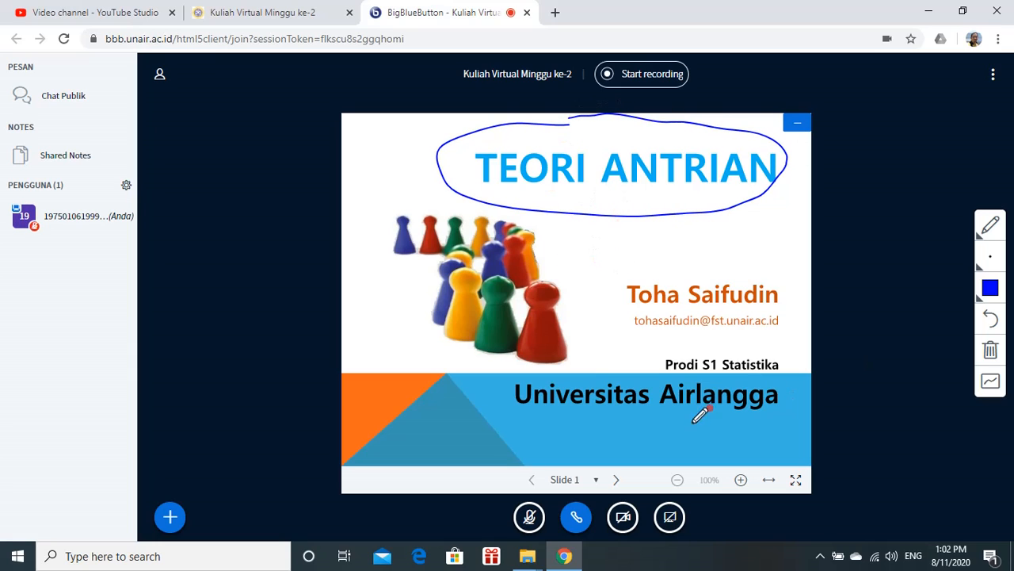
{"action": "left_click_drag", "start_coordinate": [643, 424], "coordinate": [785, 424]}
{"action": "left_click_drag", "start_coordinate": [497, 420], "coordinate": [620, 419]}
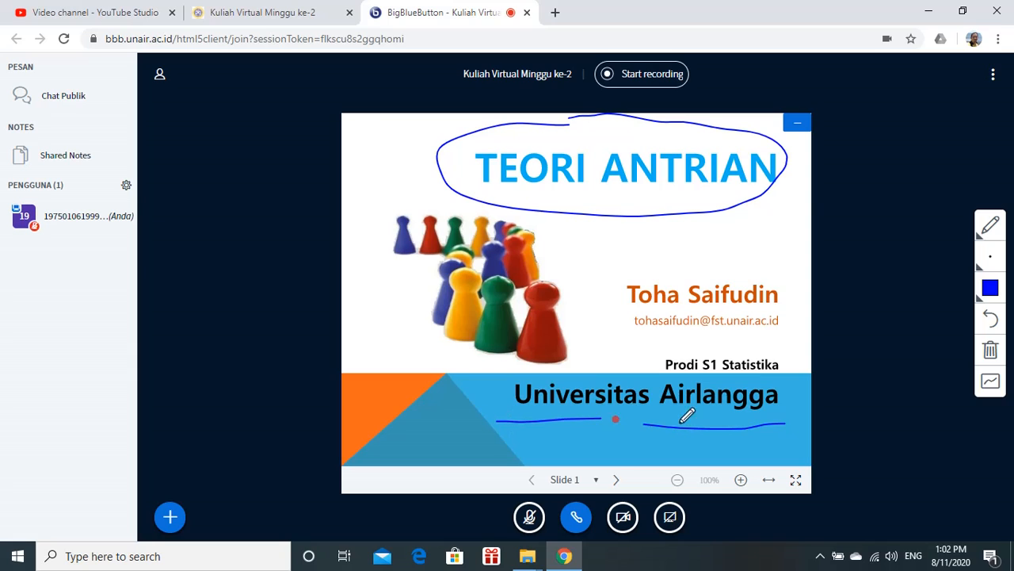
Advance through the presentation to slide 4 and step back to slide 3
{"action": "left_click", "coordinate": [616, 480]}
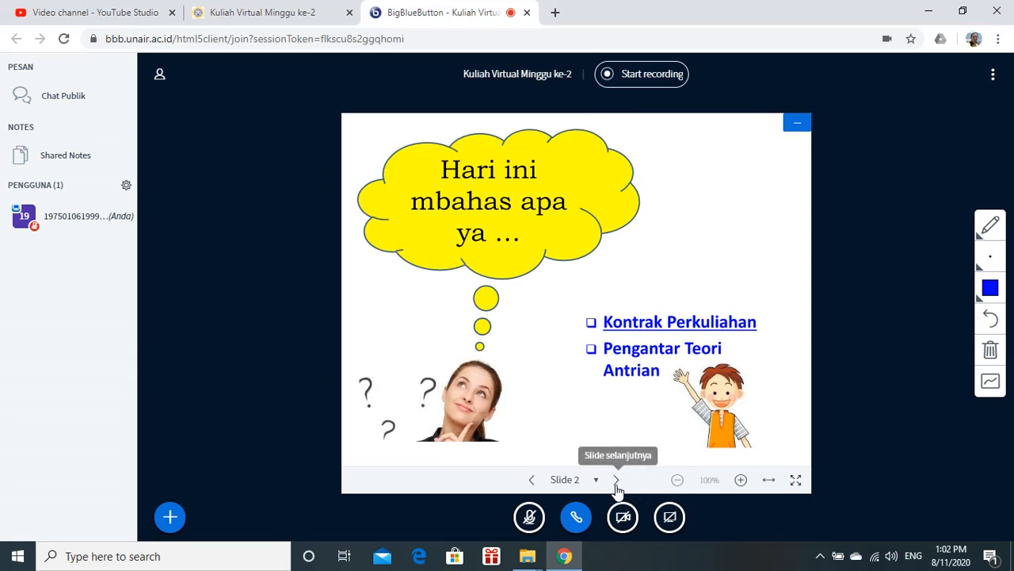
{"action": "left_click", "coordinate": [616, 481]}
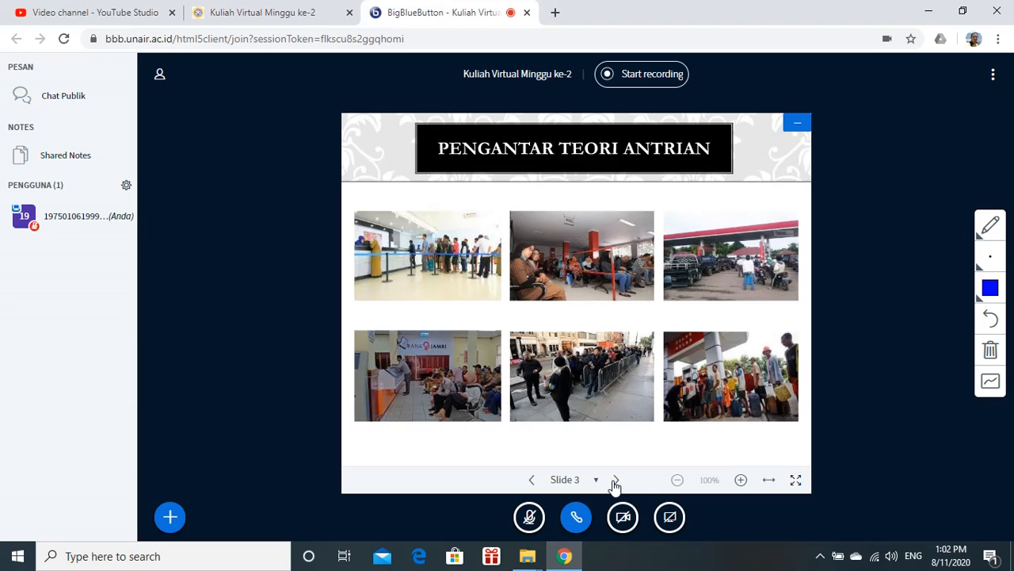
{"action": "left_click", "coordinate": [615, 480]}
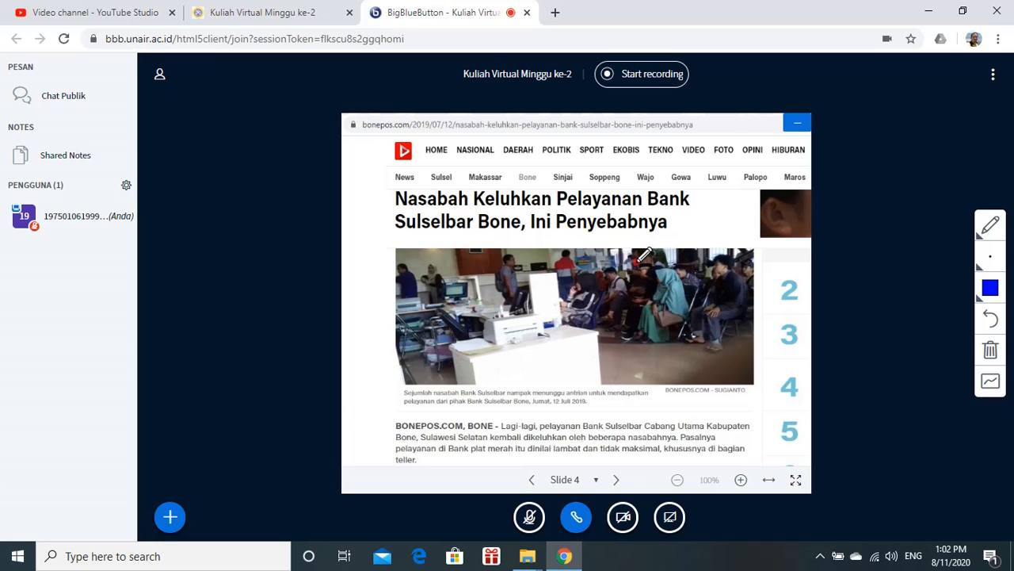
{"action": "key", "text": "Left"}
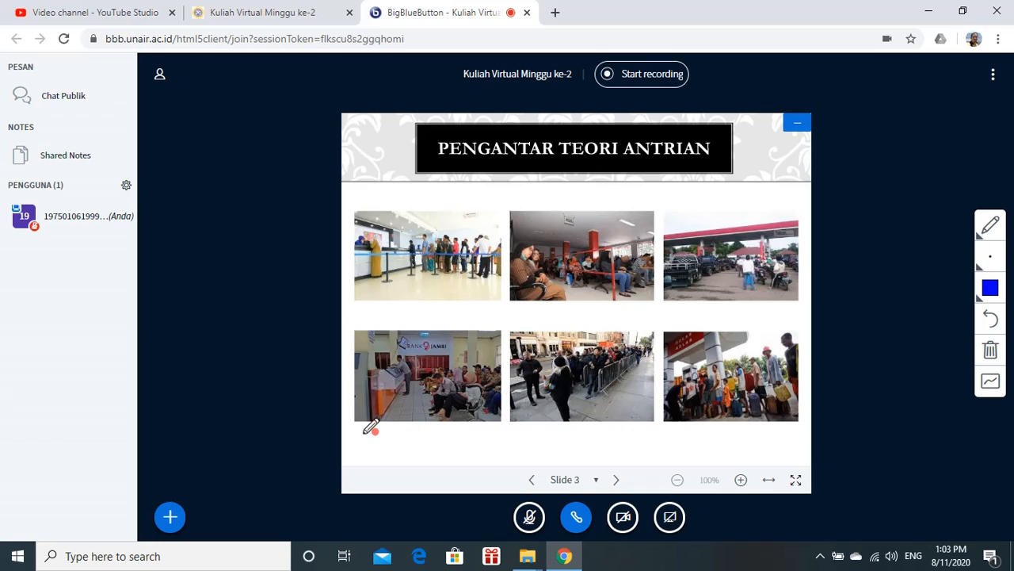
Open the Unggah presentasi dialog and switch the current presentation back to default.pdf
{"action": "left_click", "coordinate": [170, 516]}
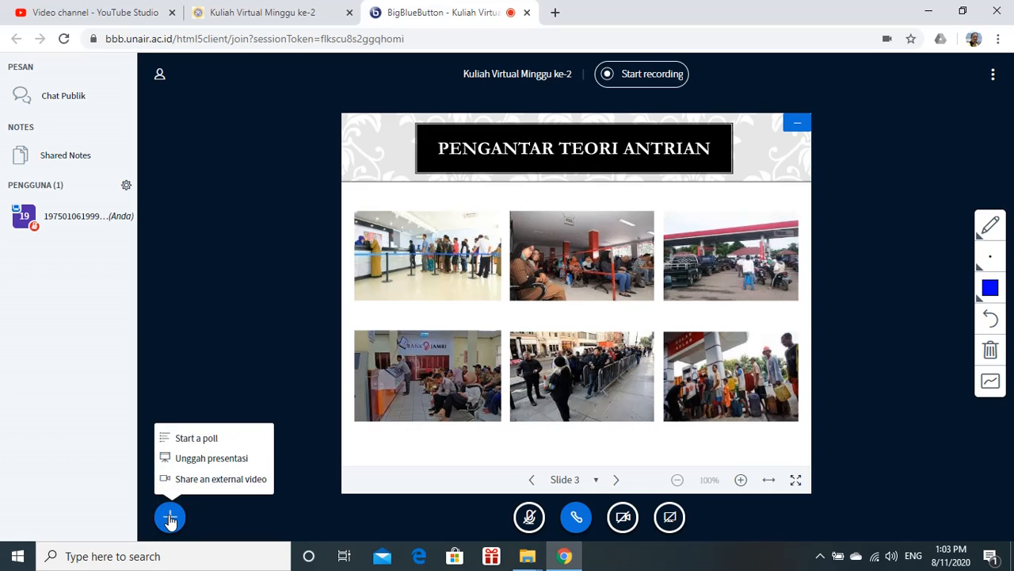
{"action": "left_click", "coordinate": [215, 464]}
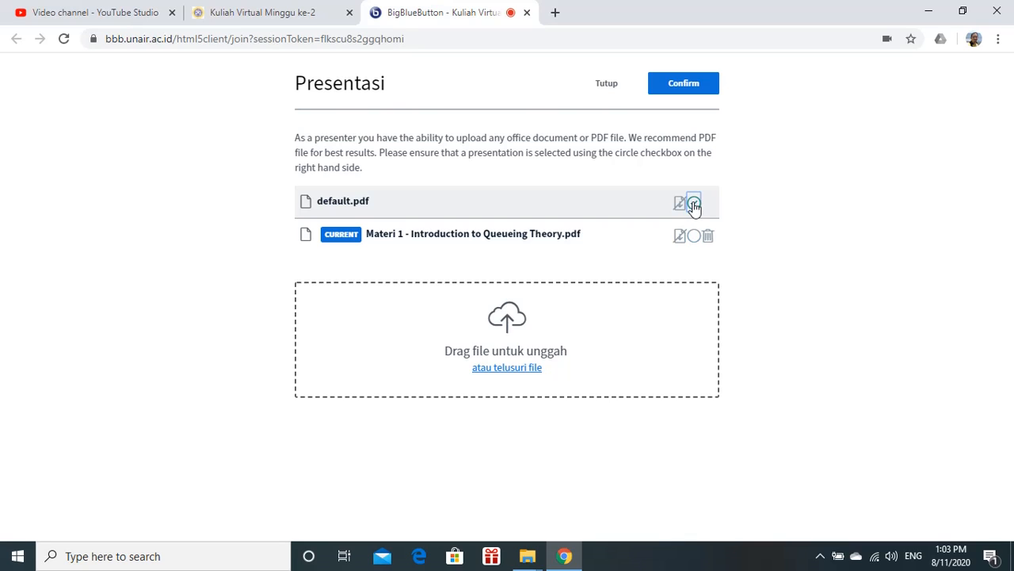
{"action": "left_click", "coordinate": [693, 235]}
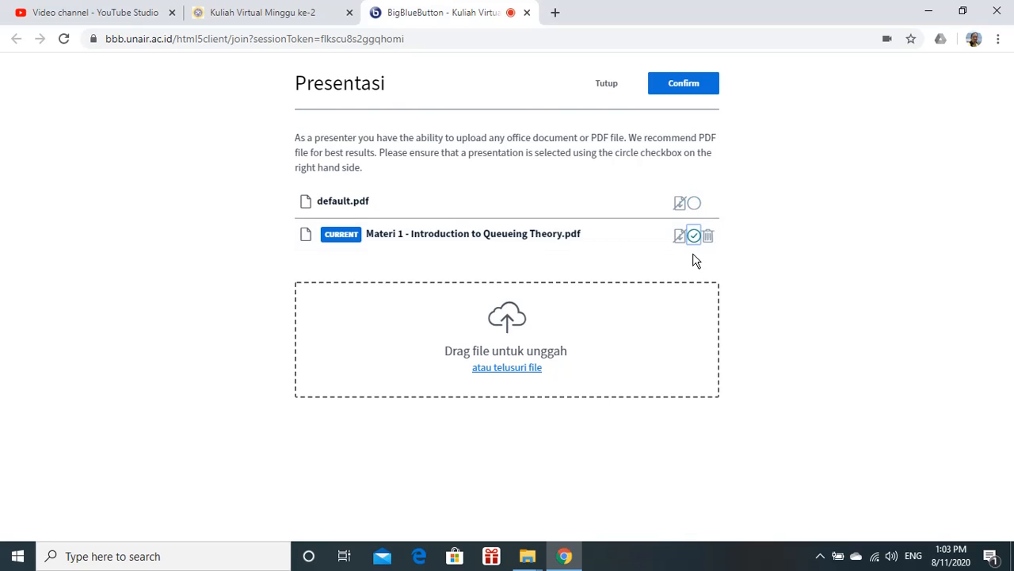
{"action": "left_click", "coordinate": [695, 205]}
{"action": "left_click", "coordinate": [684, 87]}
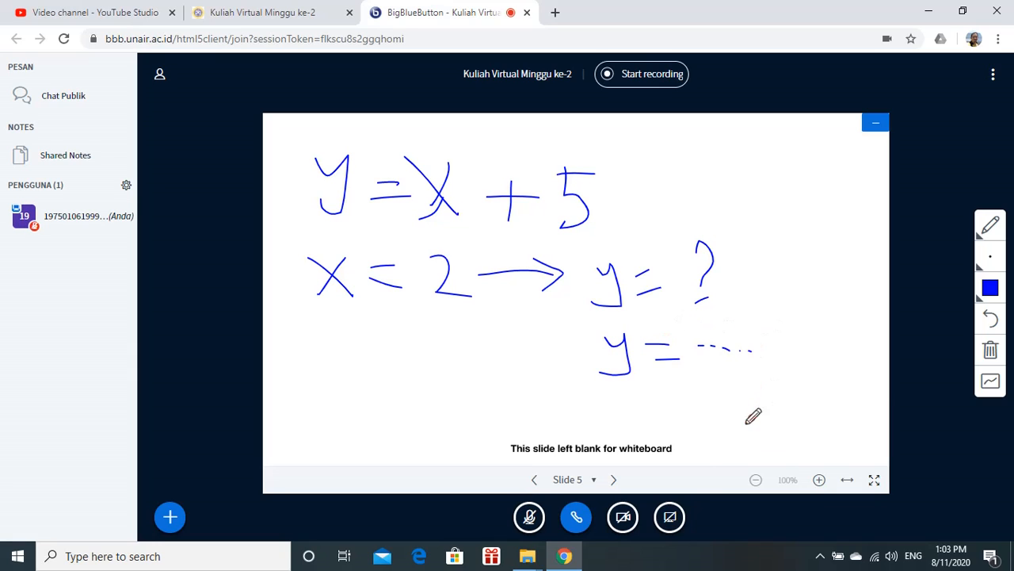
Start screen sharing and share the entire screen
{"action": "left_click", "coordinate": [670, 522]}
{"action": "left_click", "coordinate": [670, 521]}
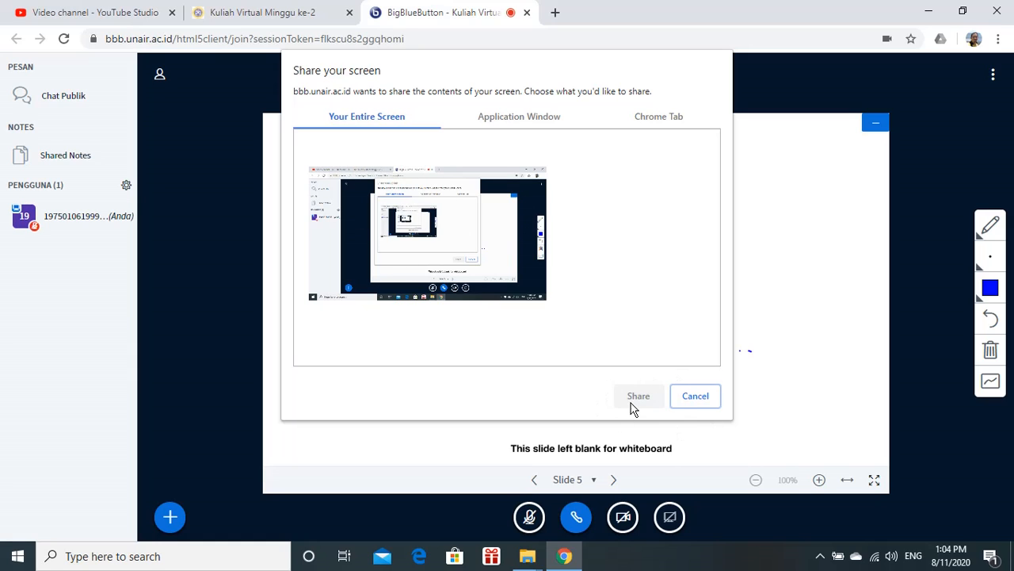
{"action": "left_click", "coordinate": [448, 231]}
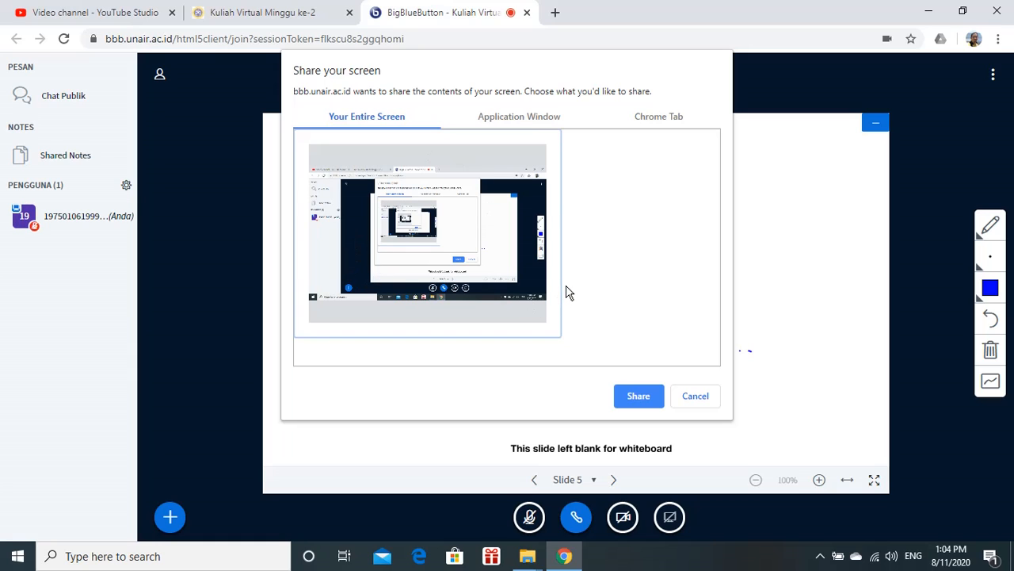
{"action": "left_click", "coordinate": [640, 395]}
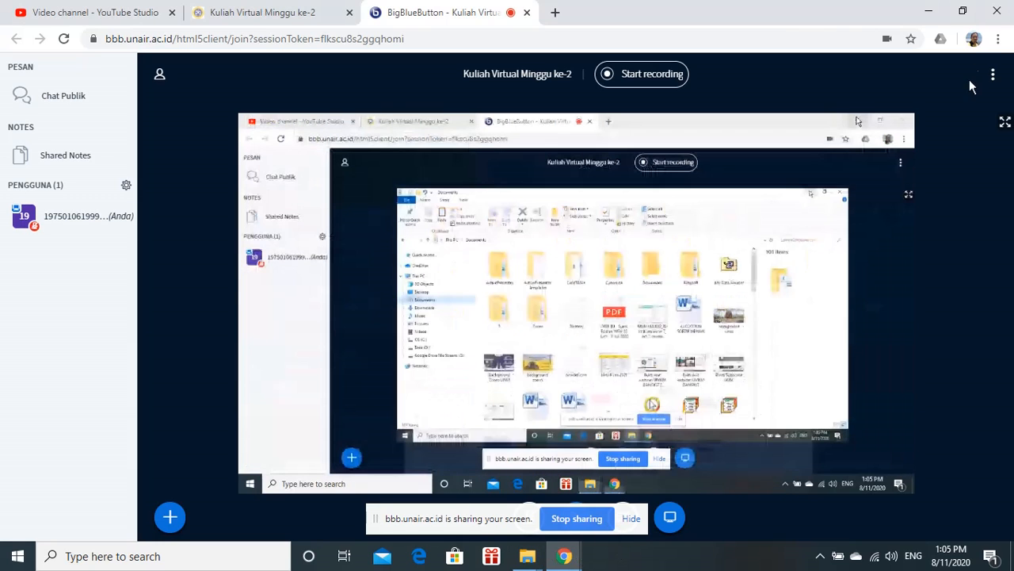
Minimize the browser to check the shared desktop, restore the BigBlueButton window, and stop sharing
{"action": "left_click", "coordinate": [938, 14]}
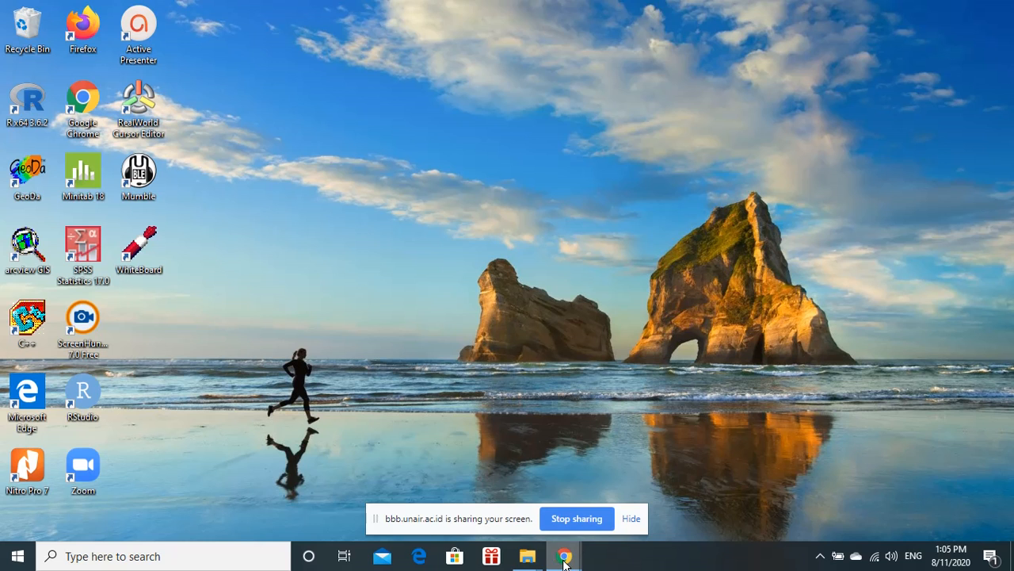
{"action": "mouse_move", "coordinate": [564, 559]}
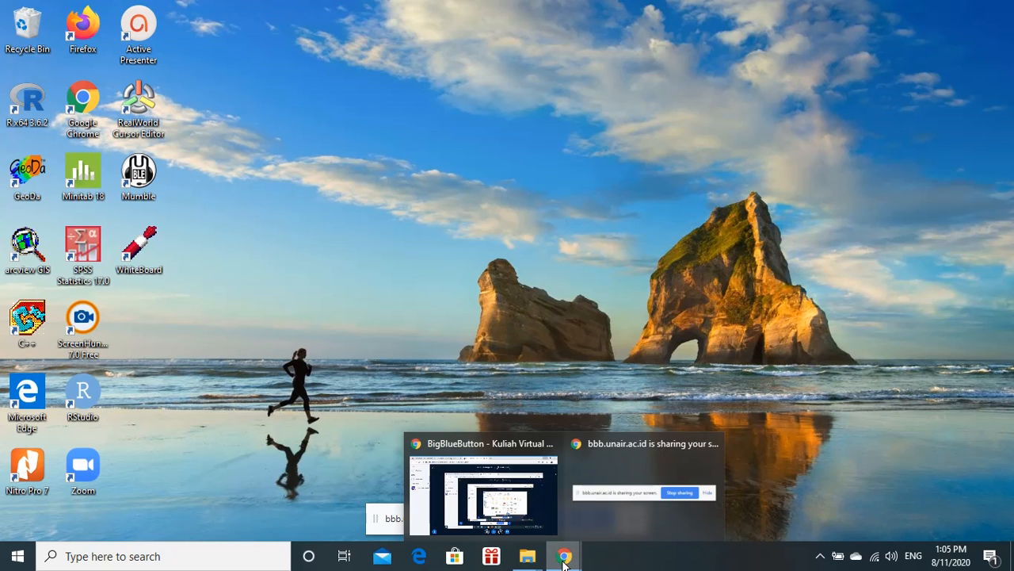
{"action": "left_click", "coordinate": [523, 503]}
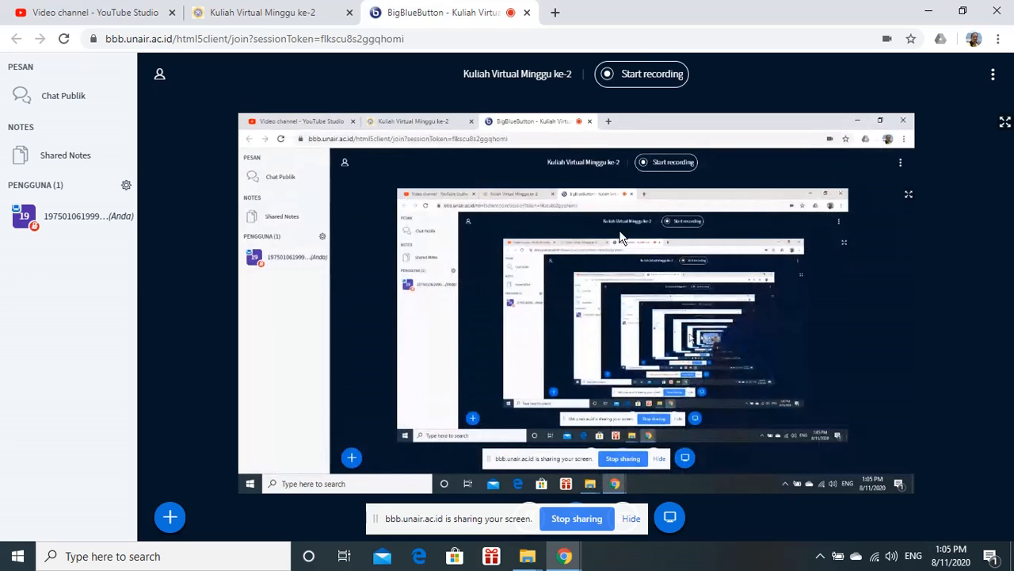
{"action": "left_click", "coordinate": [578, 520]}
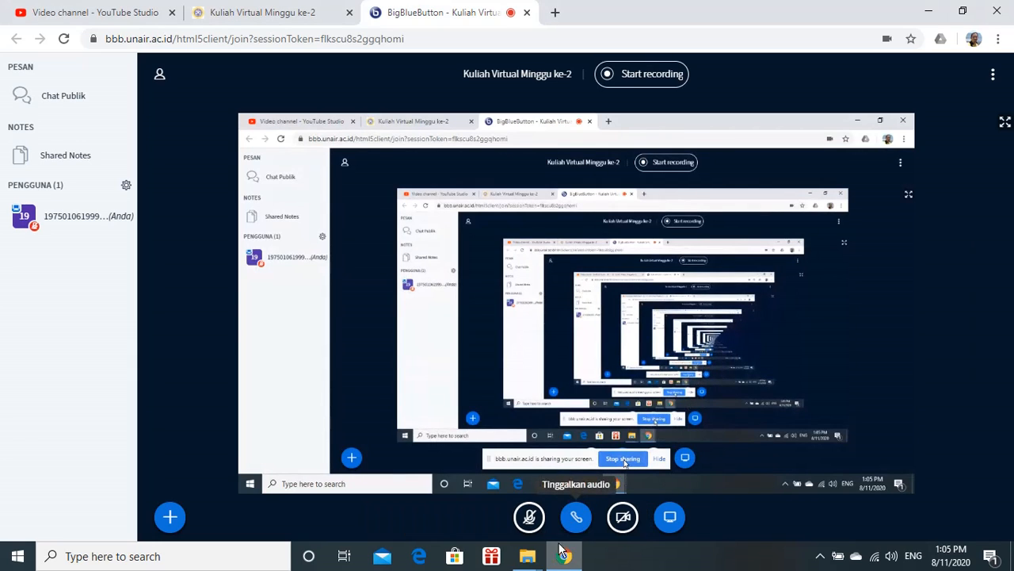